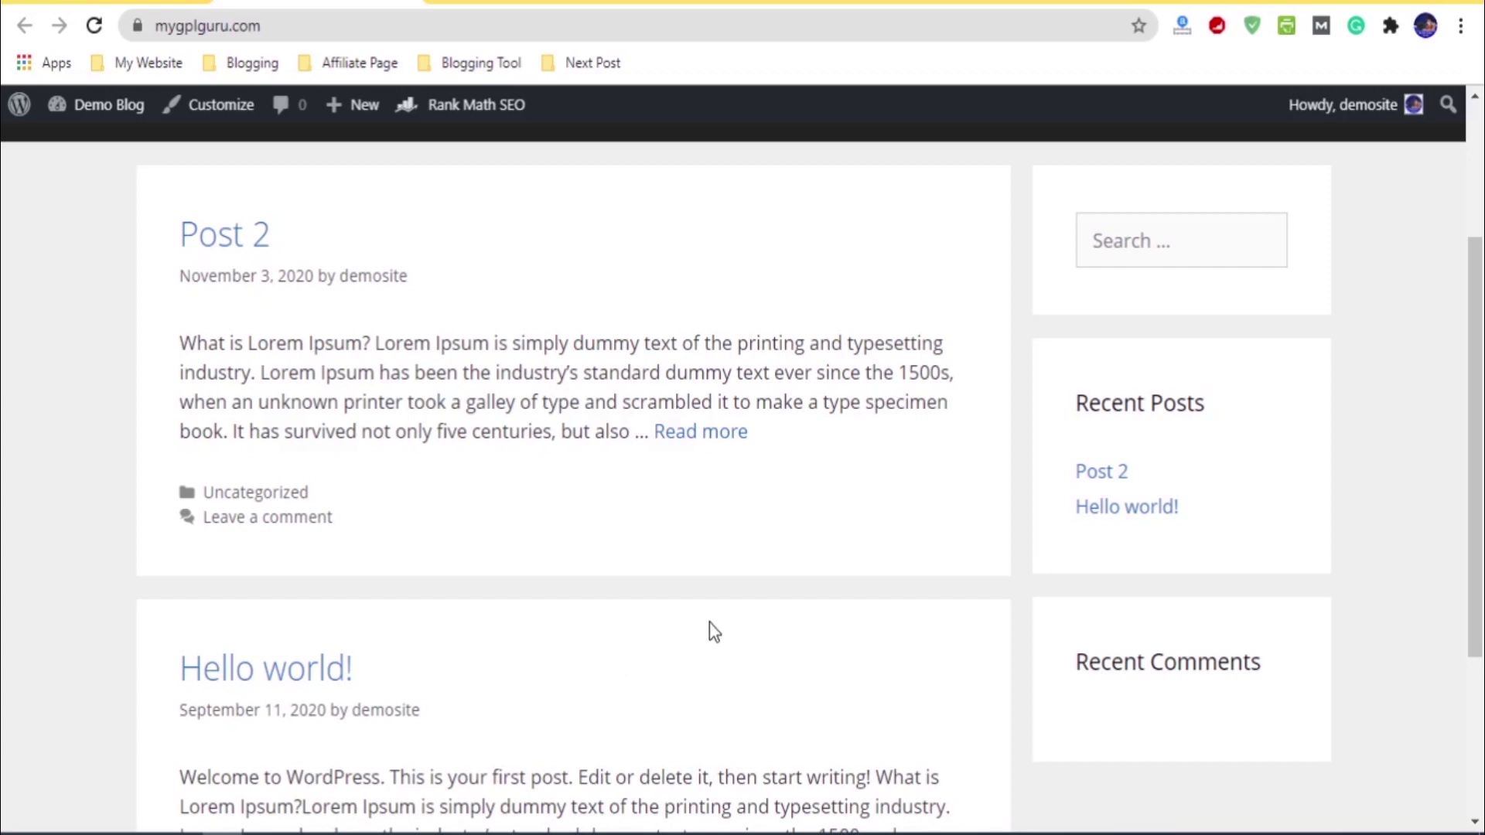
Step: Open the "Hello world!" post from the blog's homepage in a new tab and switch to it
{"action": "right_click", "coordinate": [265, 675]}
{"action": "left_click", "coordinate": [368, 443]}
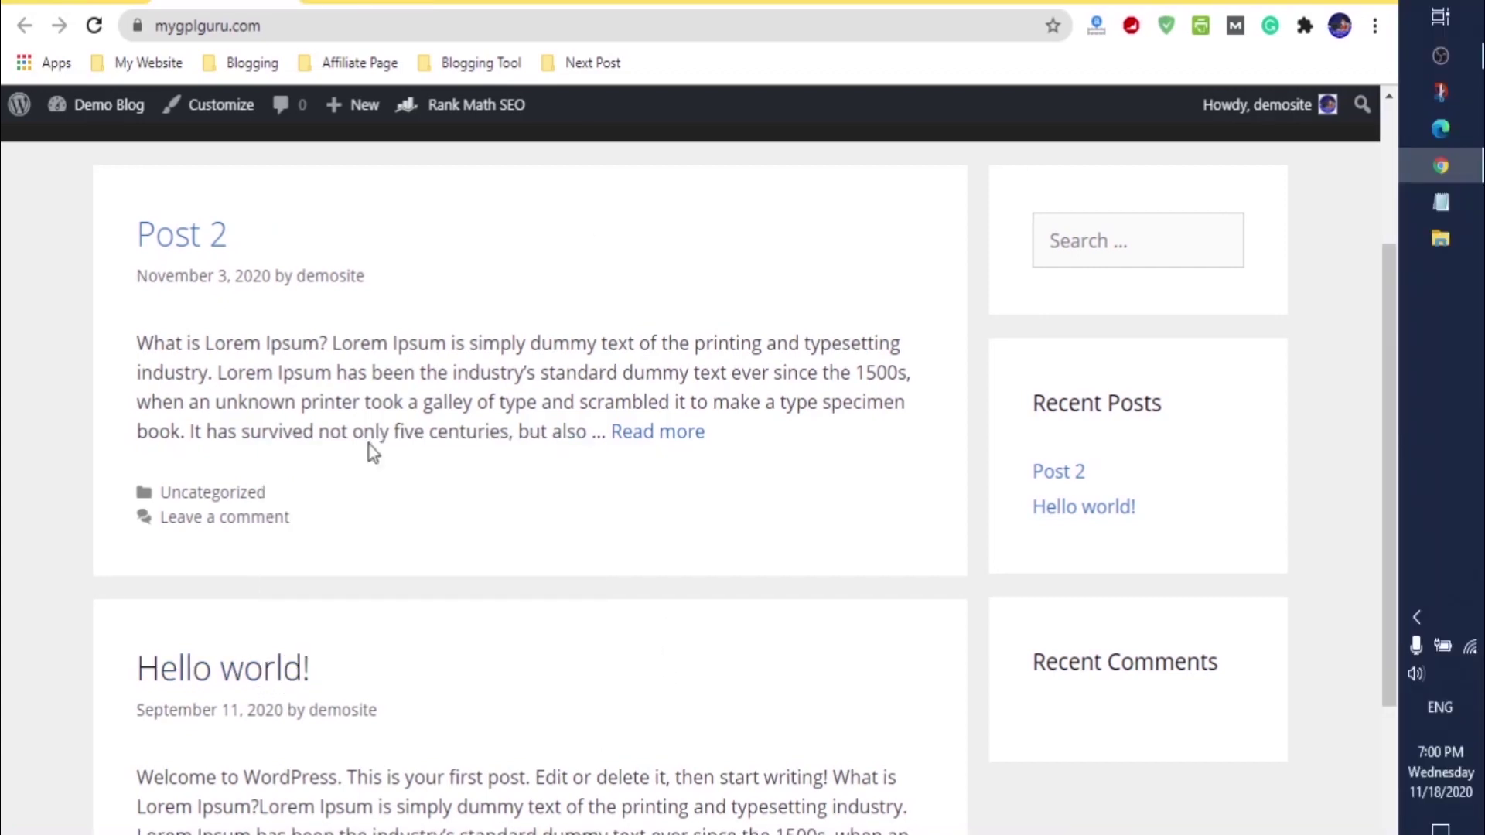
{"action": "left_click", "coordinate": [135, 11]}
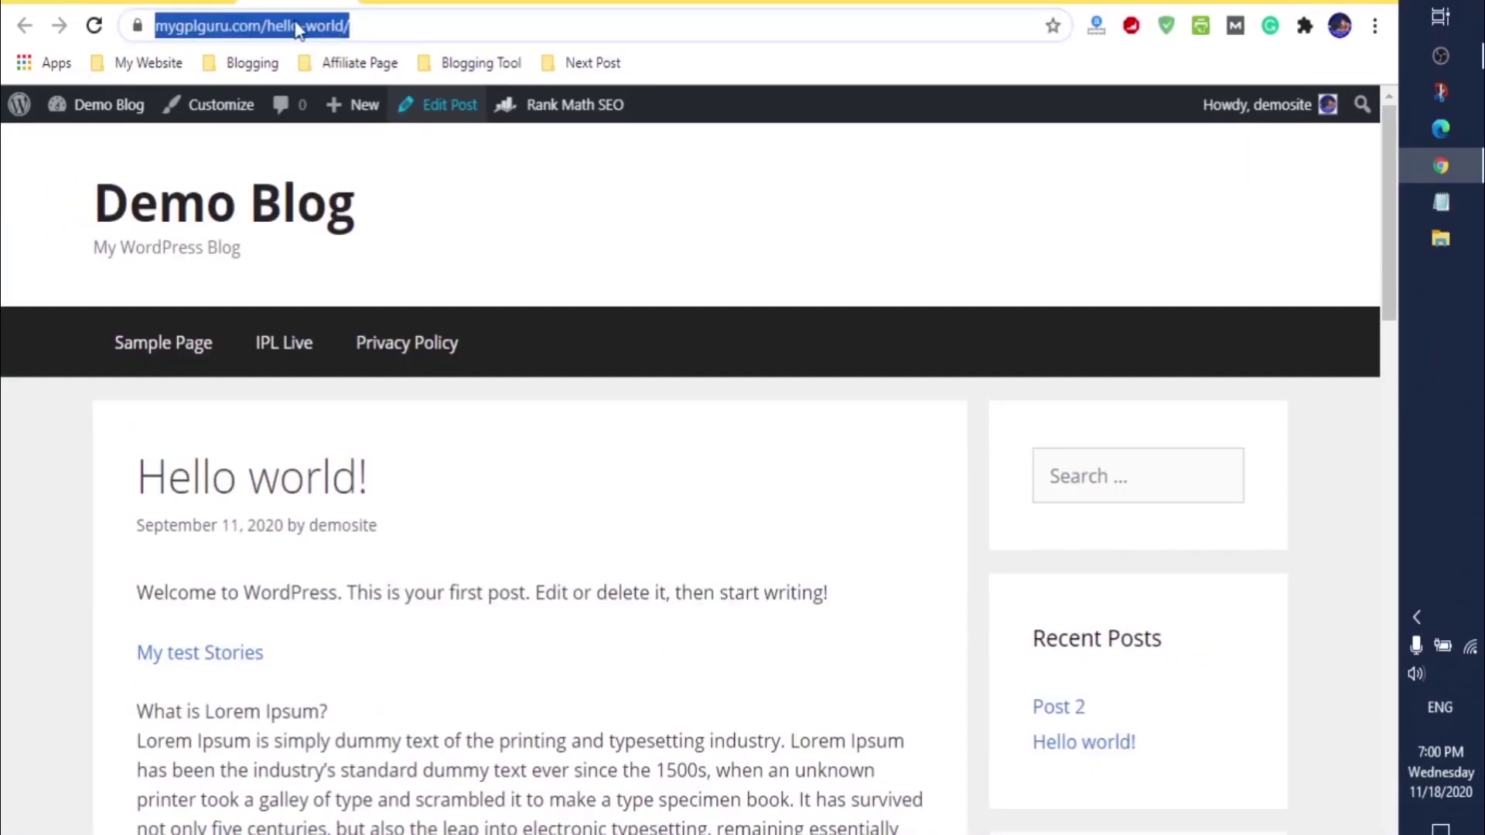
Step: Copy the address of the "Hello world!" post and paste it into an empty Notepad document
{"action": "right_click", "coordinate": [331, 32]}
{"action": "left_click", "coordinate": [371, 159]}
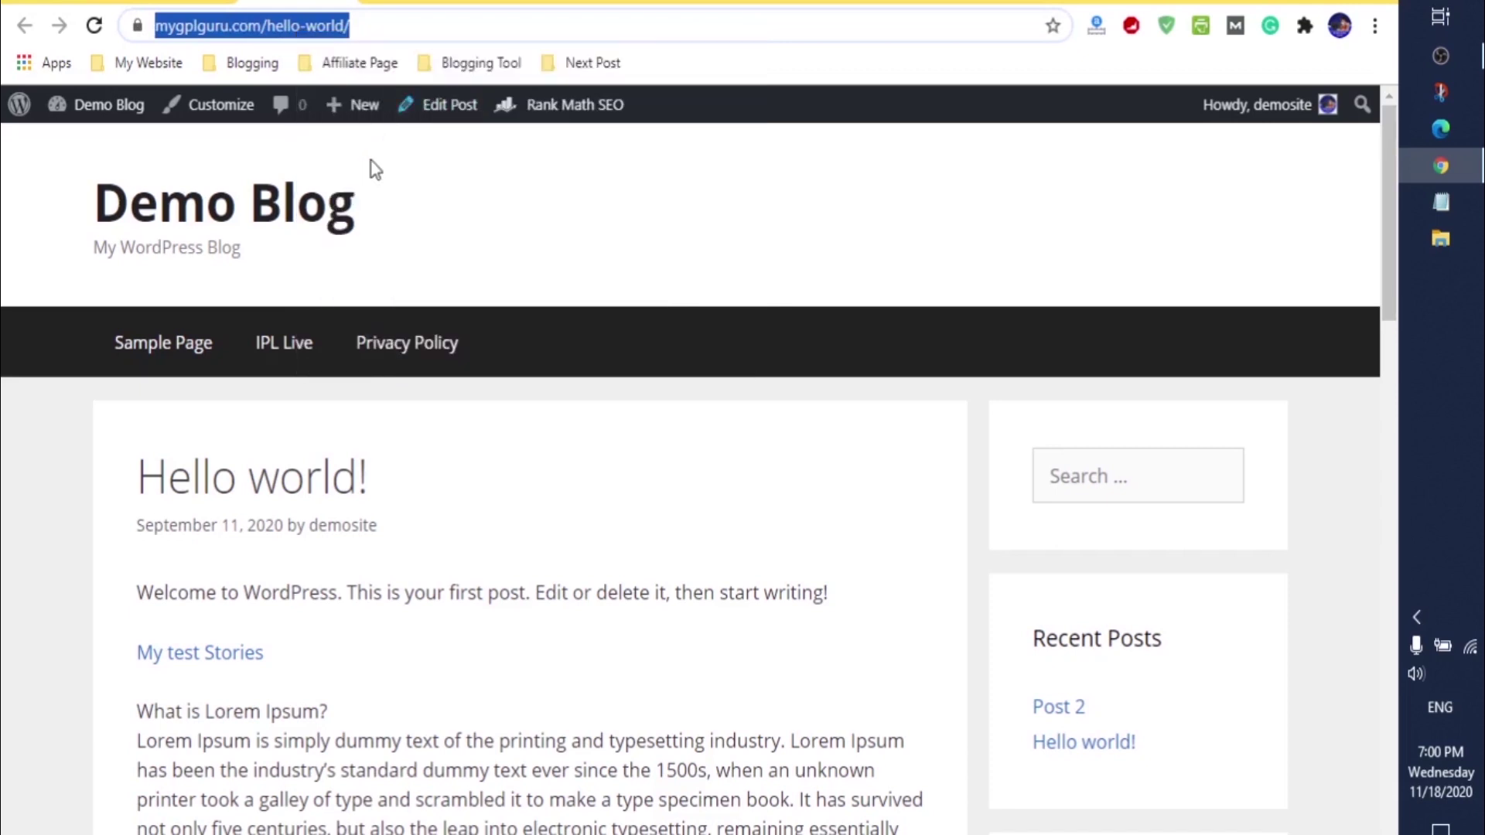
{"action": "left_click", "coordinate": [1441, 203]}
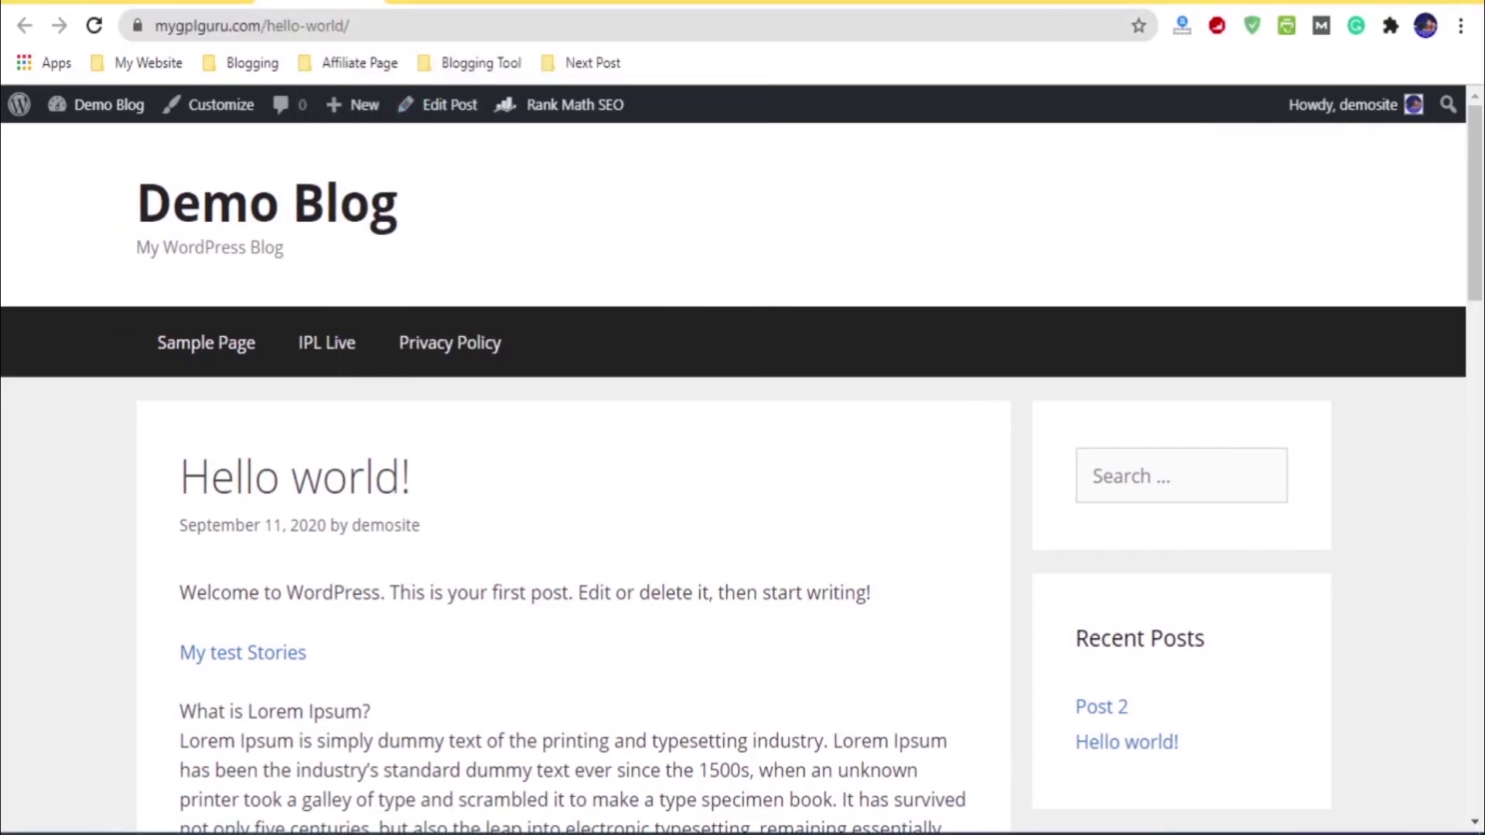
{"action": "right_click", "coordinate": [420, 245]}
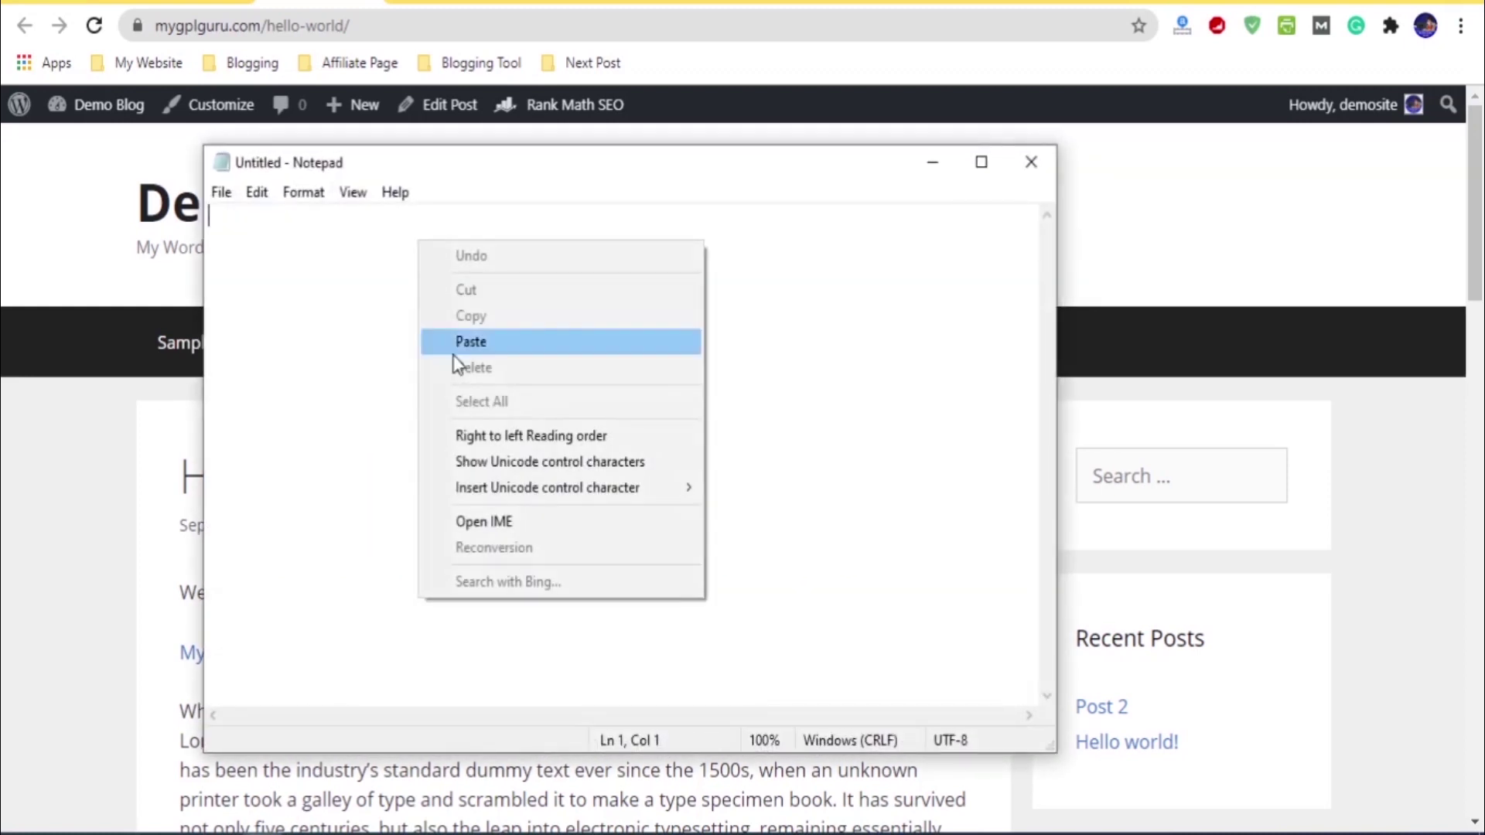
{"action": "left_click", "coordinate": [468, 339]}
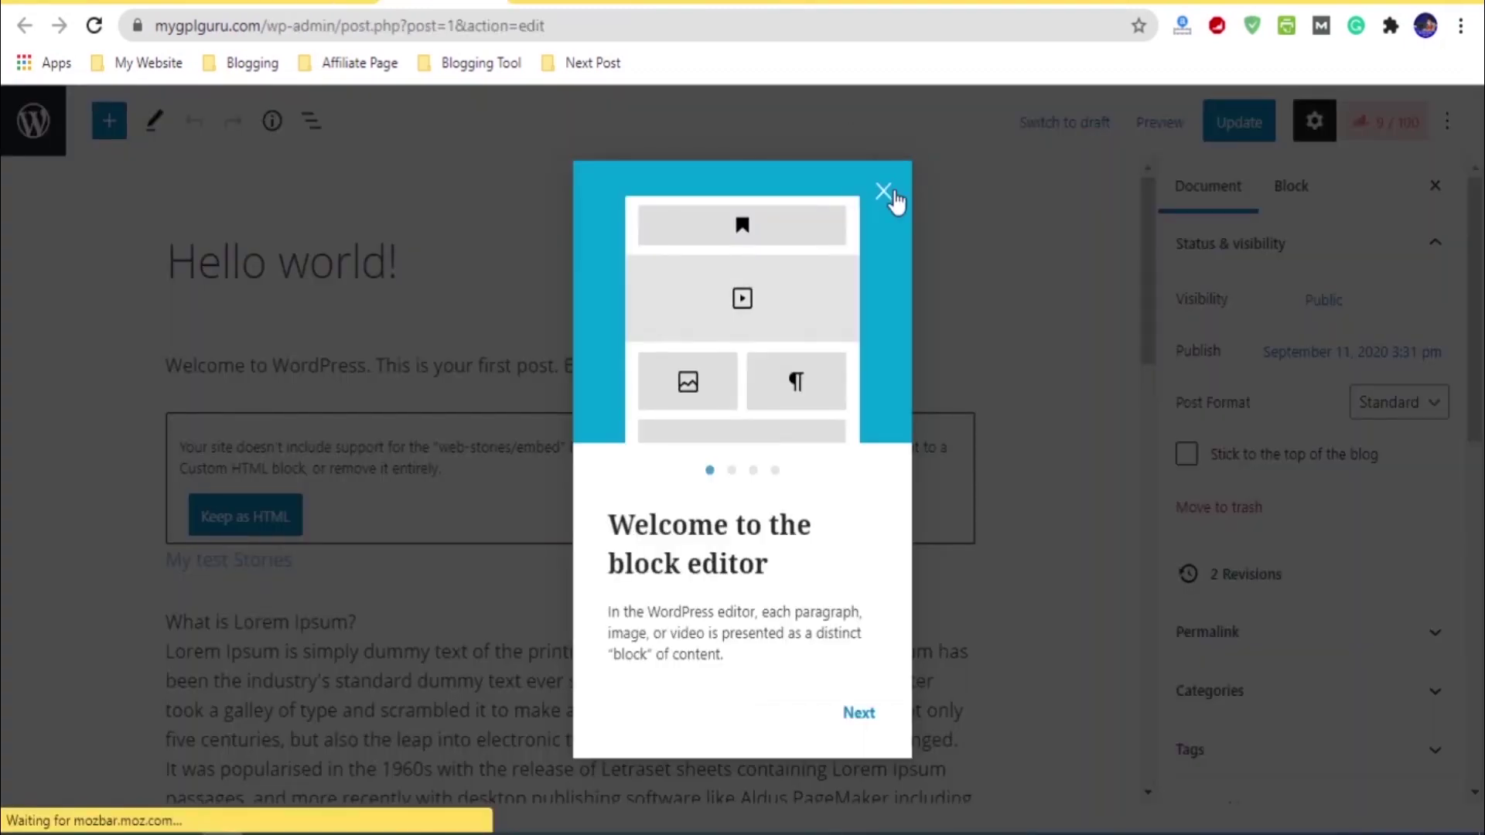
Step: Dismiss the block editor welcome guide, change the post's URL slug to "hello" and update the post
{"action": "left_click", "coordinate": [893, 199]}
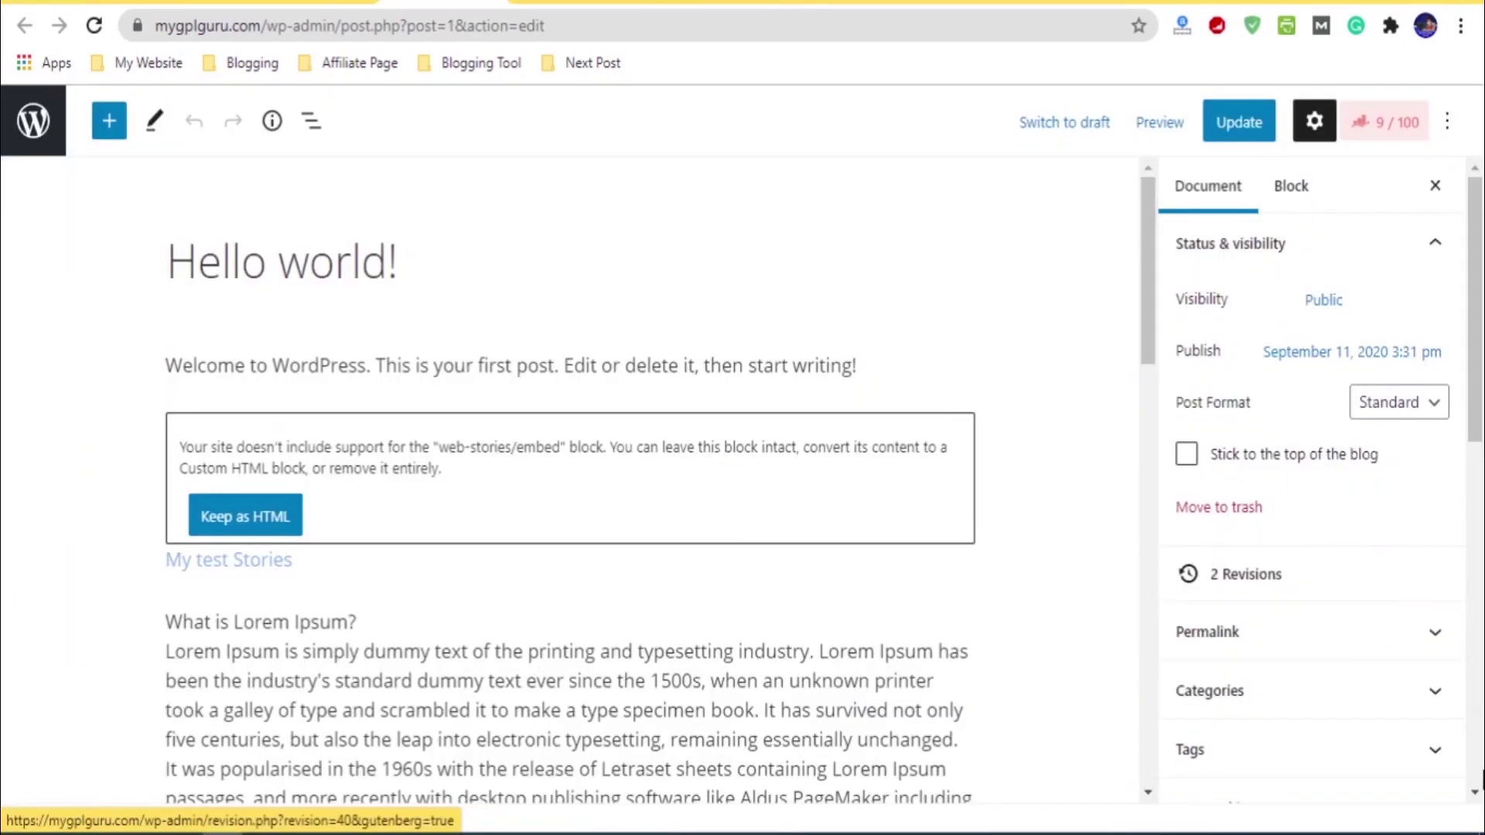
{"action": "scroll", "coordinate": [1289, 663], "scroll_direction": "down", "scroll_amount": 2}
{"action": "left_click", "coordinate": [1218, 534]}
{"action": "left_click", "coordinate": [1269, 598]}
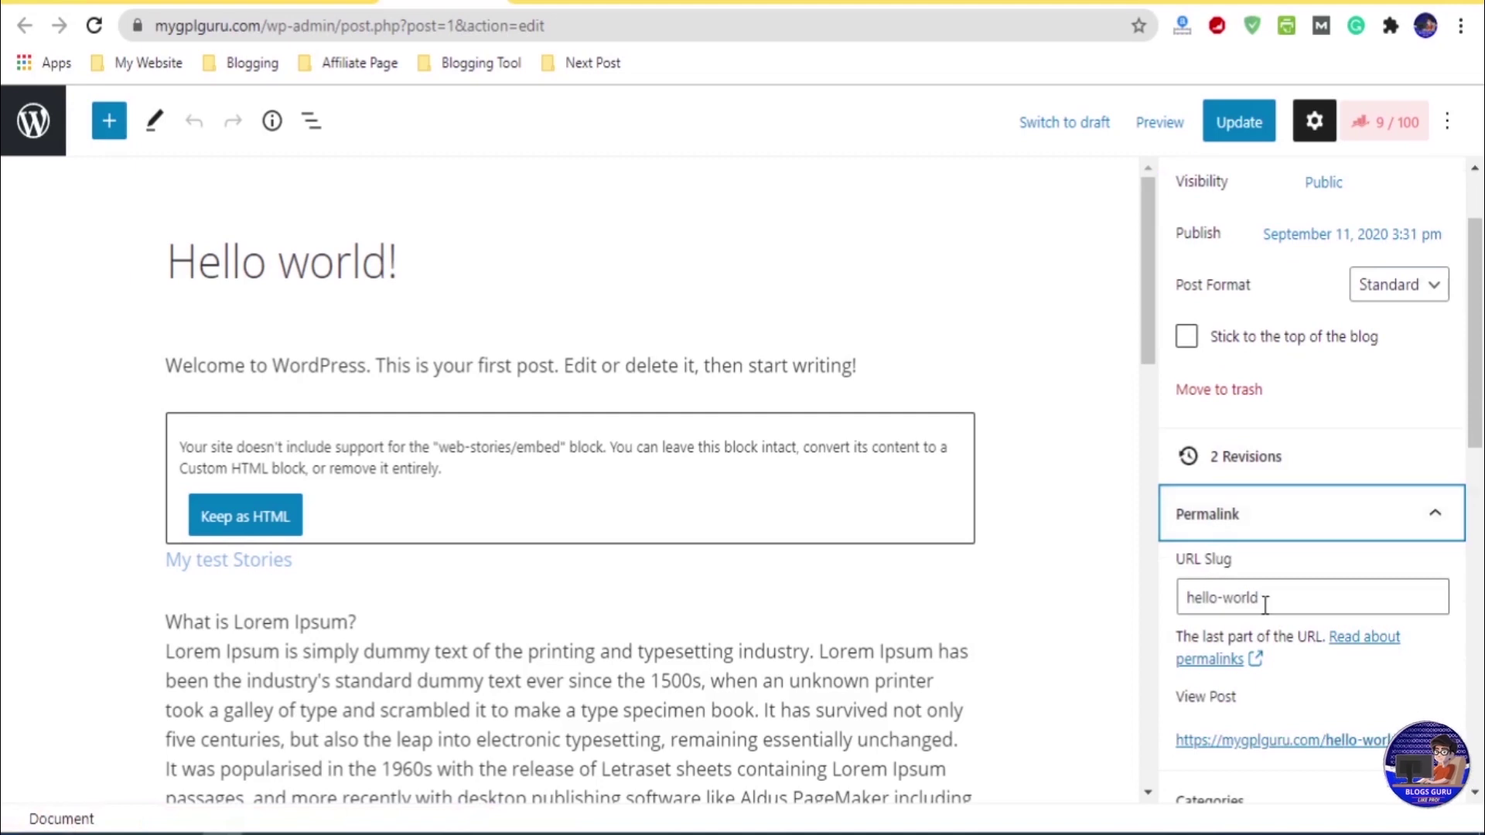
{"action": "left_click_drag", "start_coordinate": [1269, 598], "coordinate": [1220, 605]}
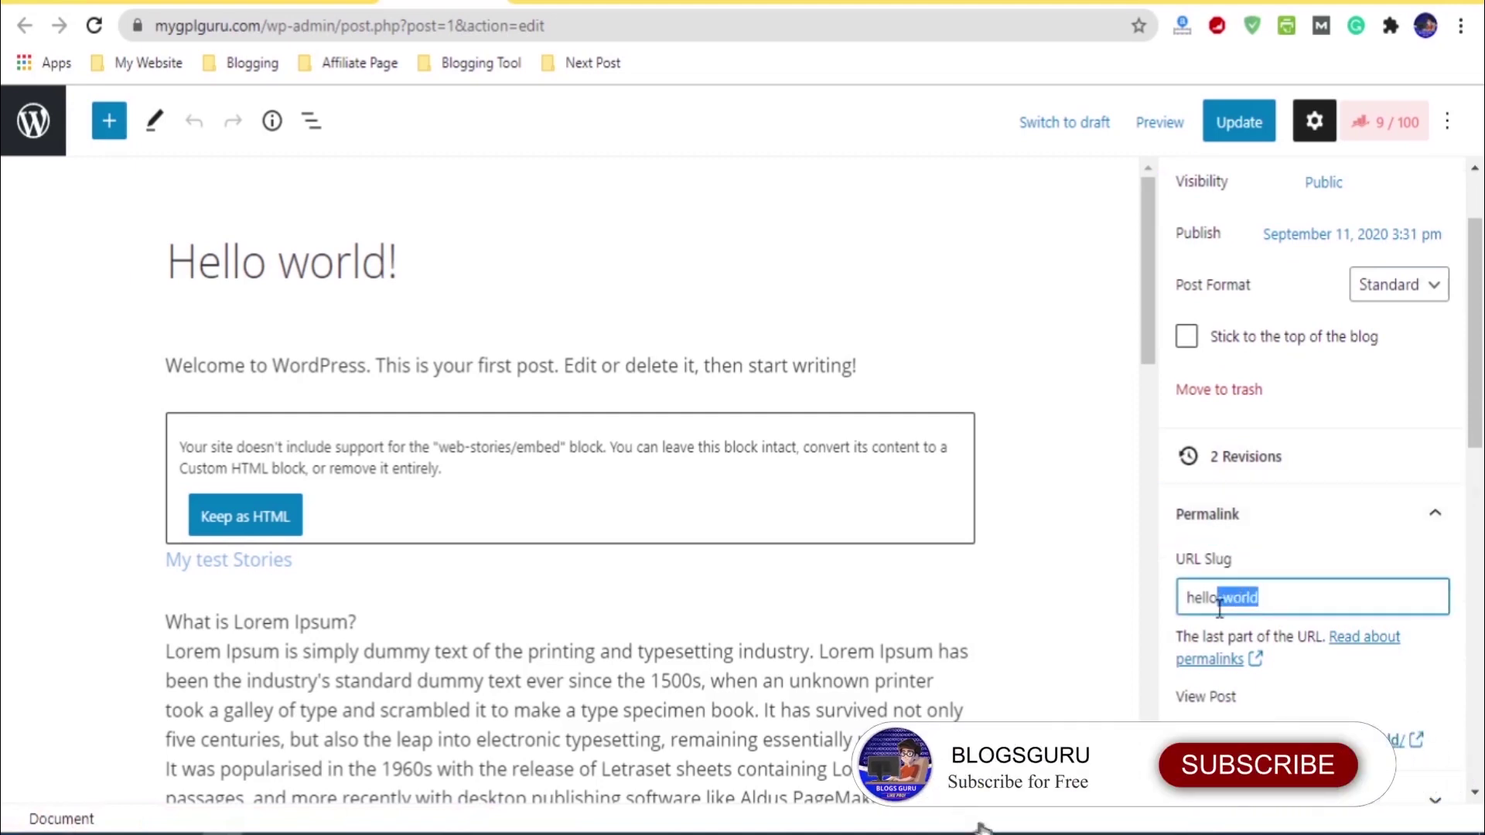
{"action": "key", "text": "BackSpace"}
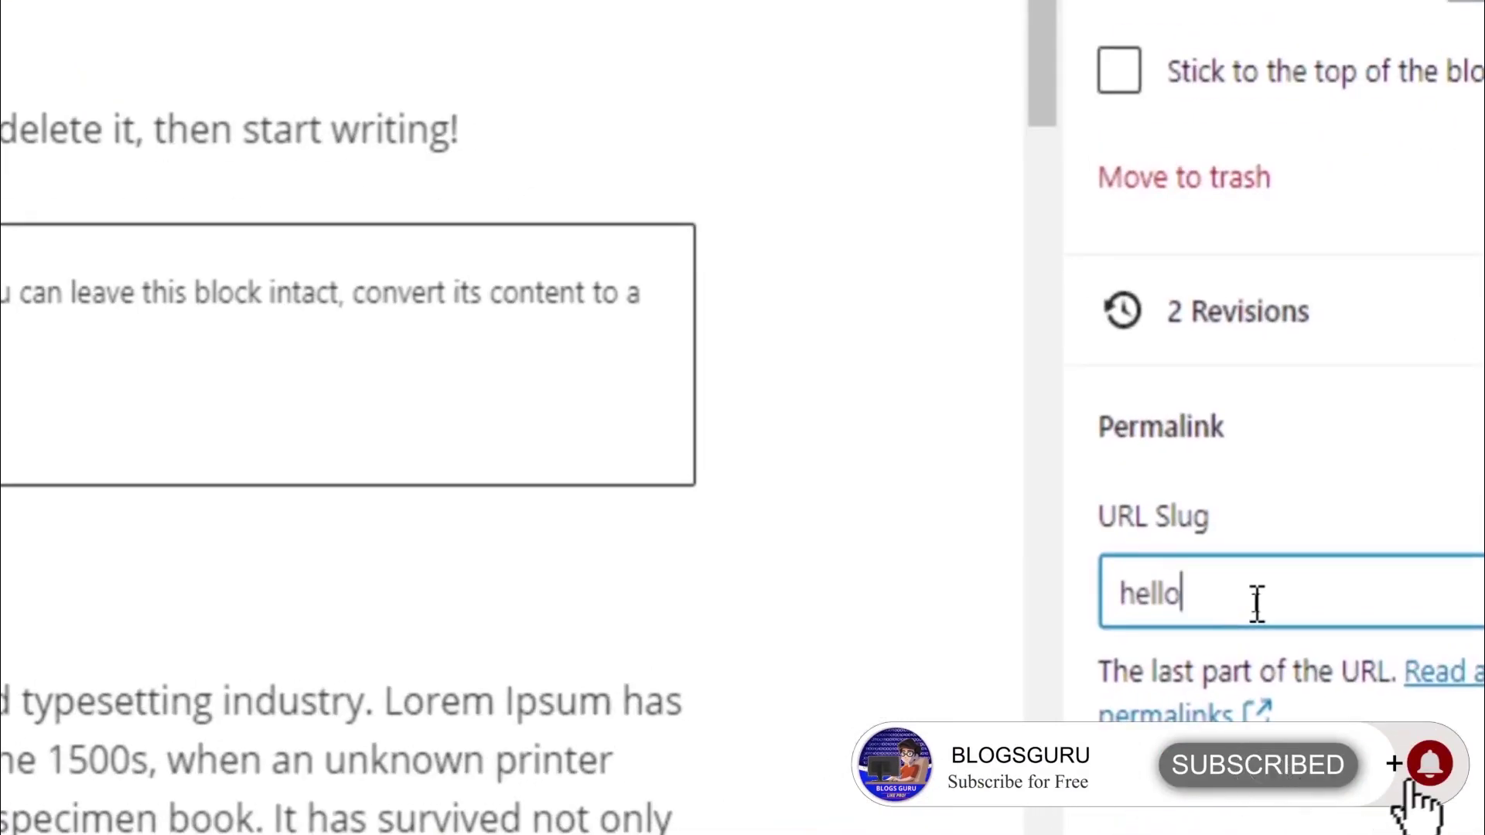
{"action": "left_click", "coordinate": [1240, 127]}
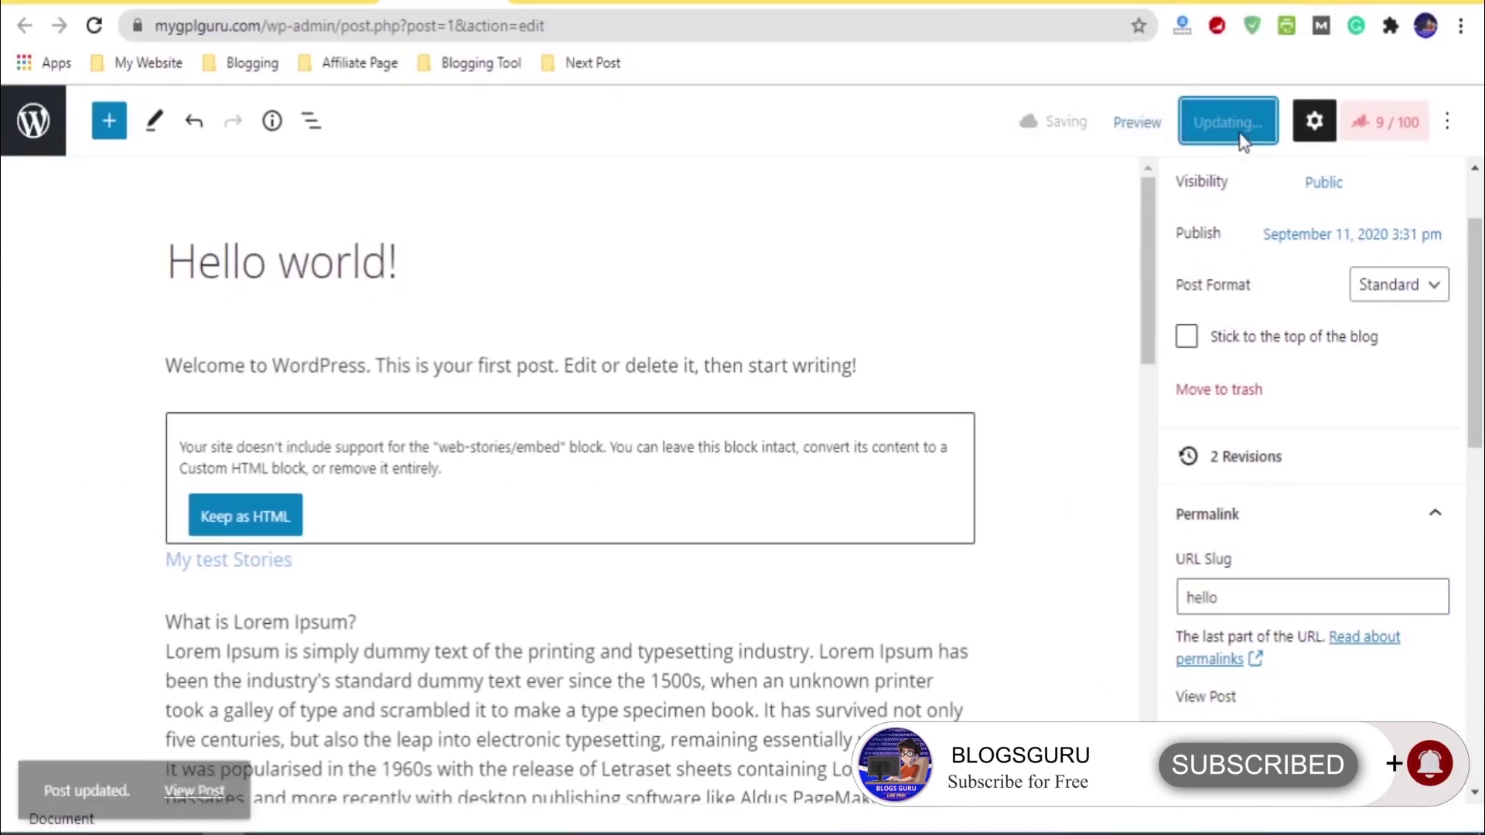
Step: Open the updated "Hello world!" post in a new tab
{"action": "right_click", "coordinate": [194, 757]}
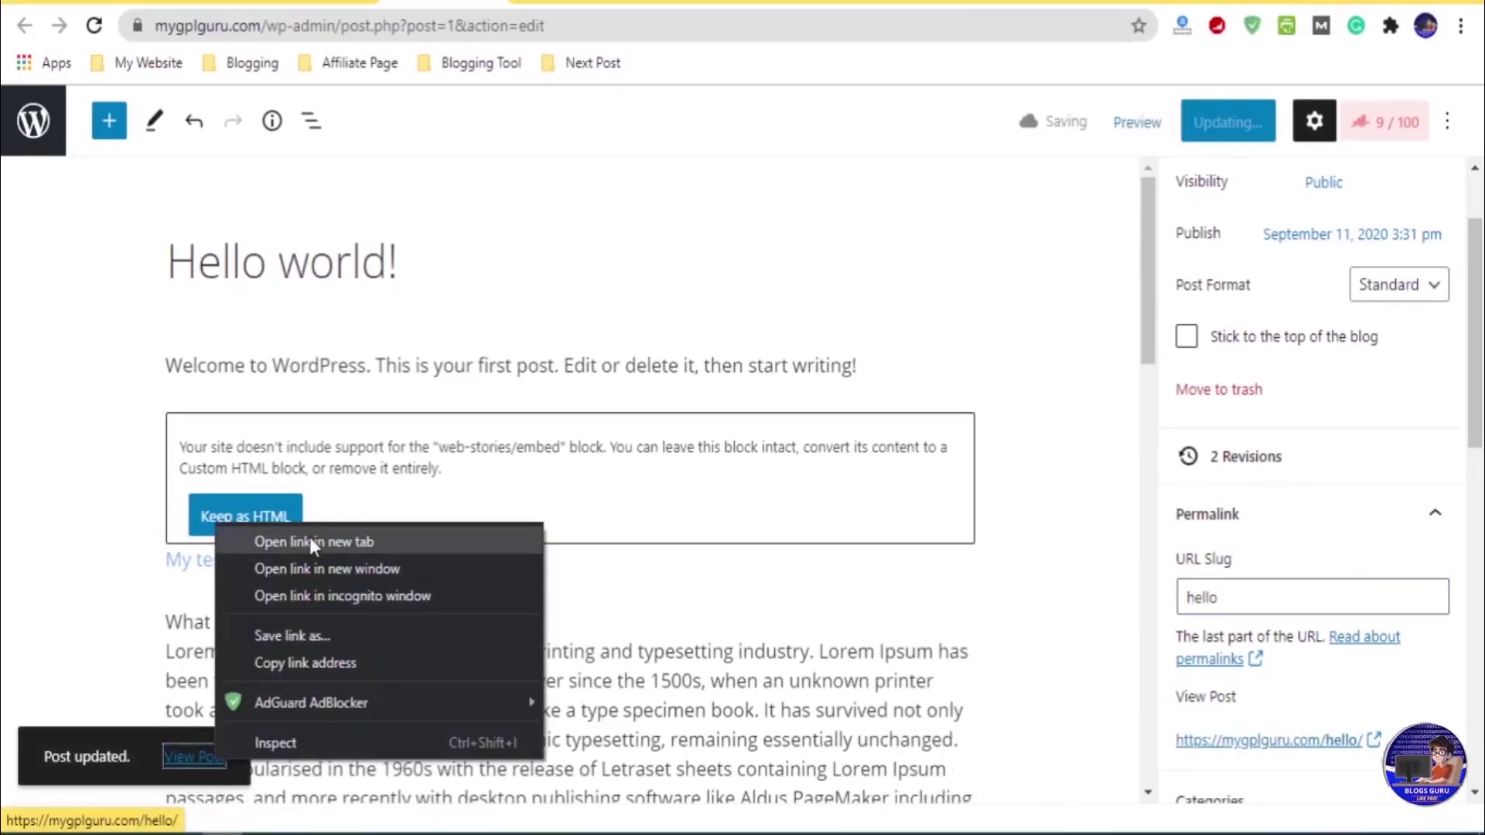
{"action": "left_click", "coordinate": [315, 542]}
{"action": "left_click", "coordinate": [194, 758]}
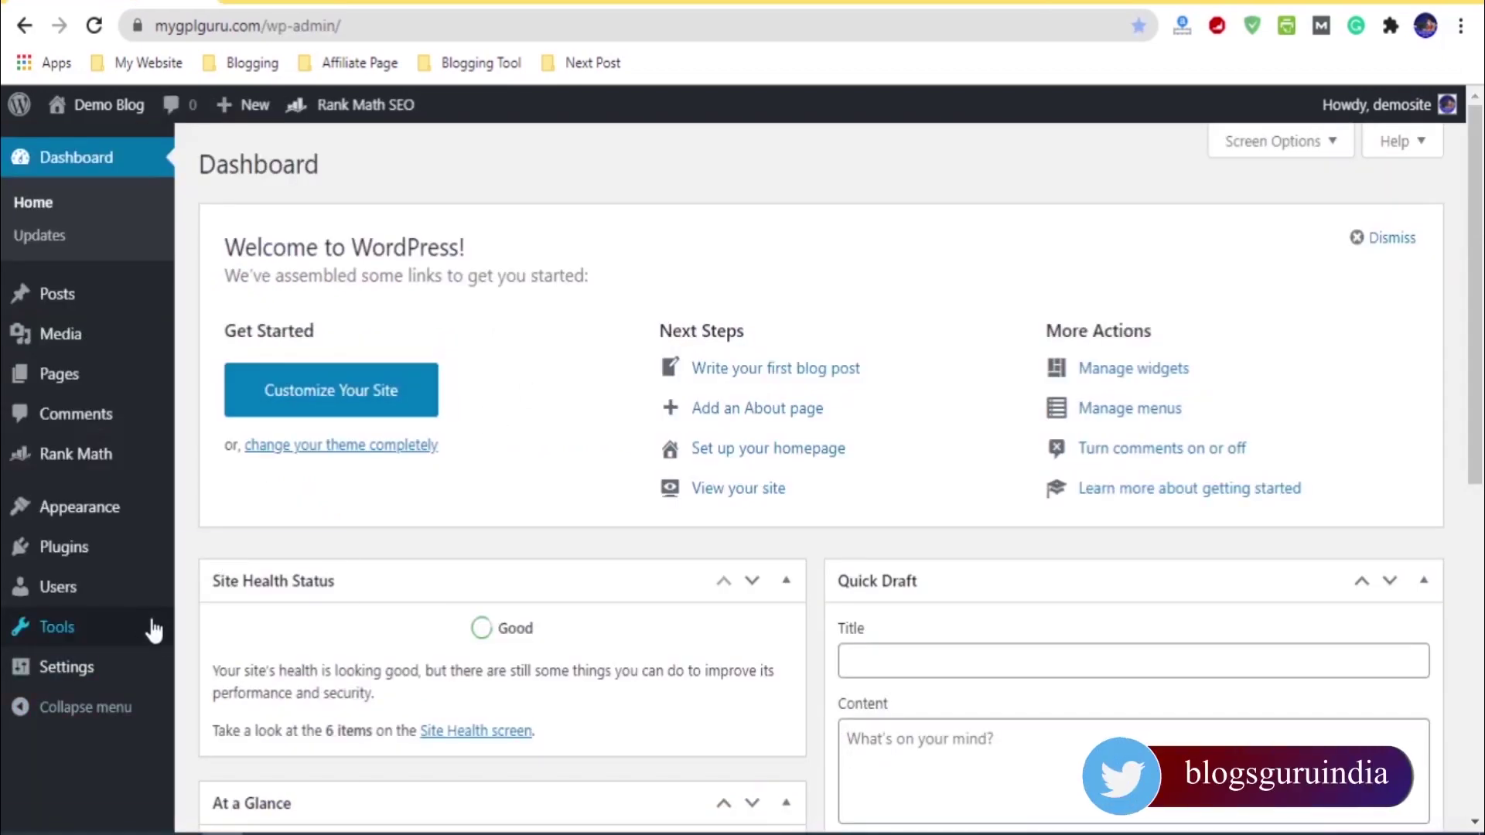
Step: Switch from the WordPress dashboard to cPanel and open the public_html folder in File Manager
{"action": "mouse_move", "coordinate": [174, 592]}
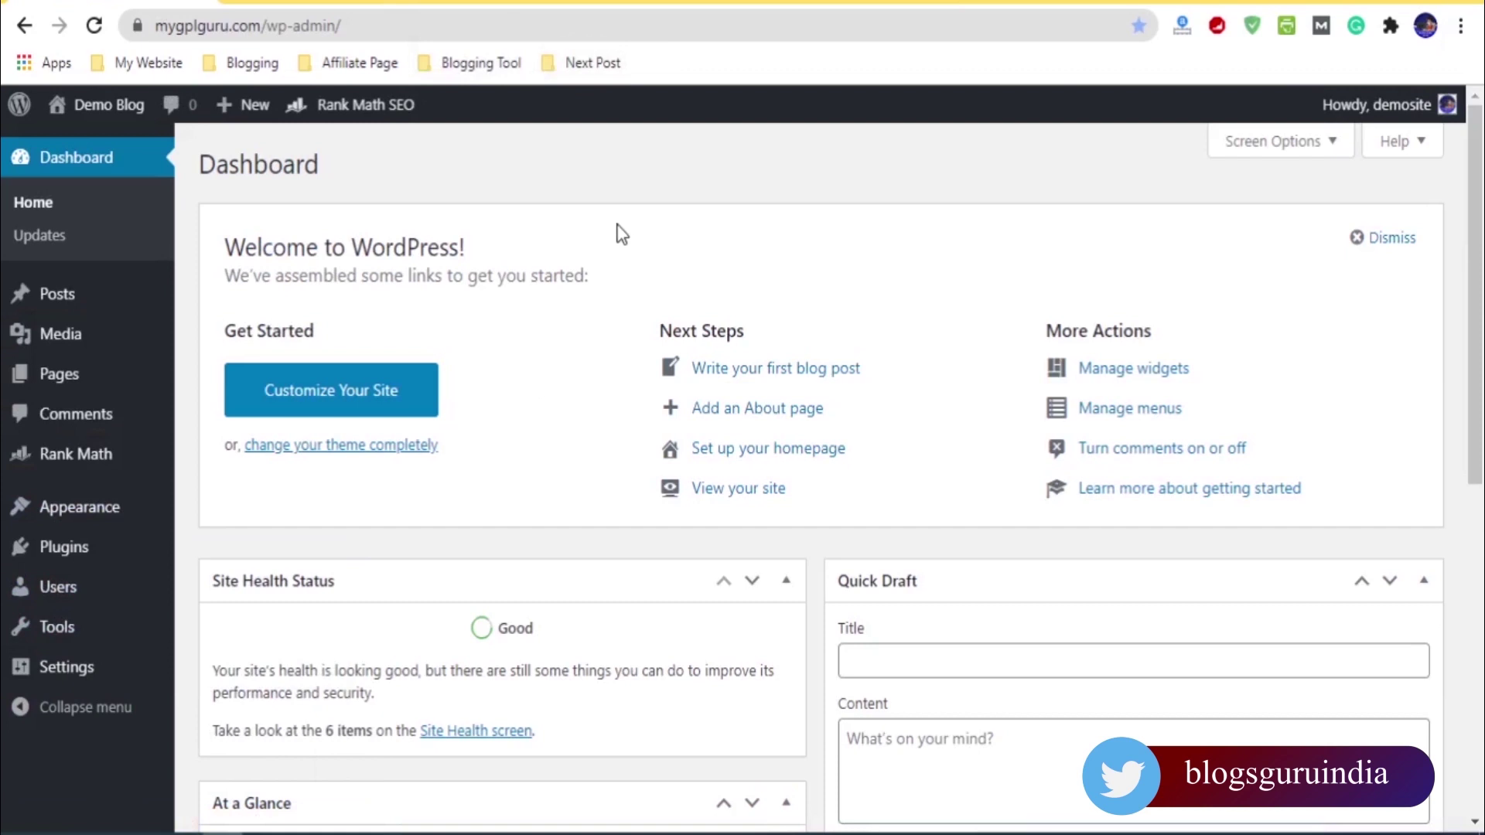
{"action": "left_click", "coordinate": [540, 4]}
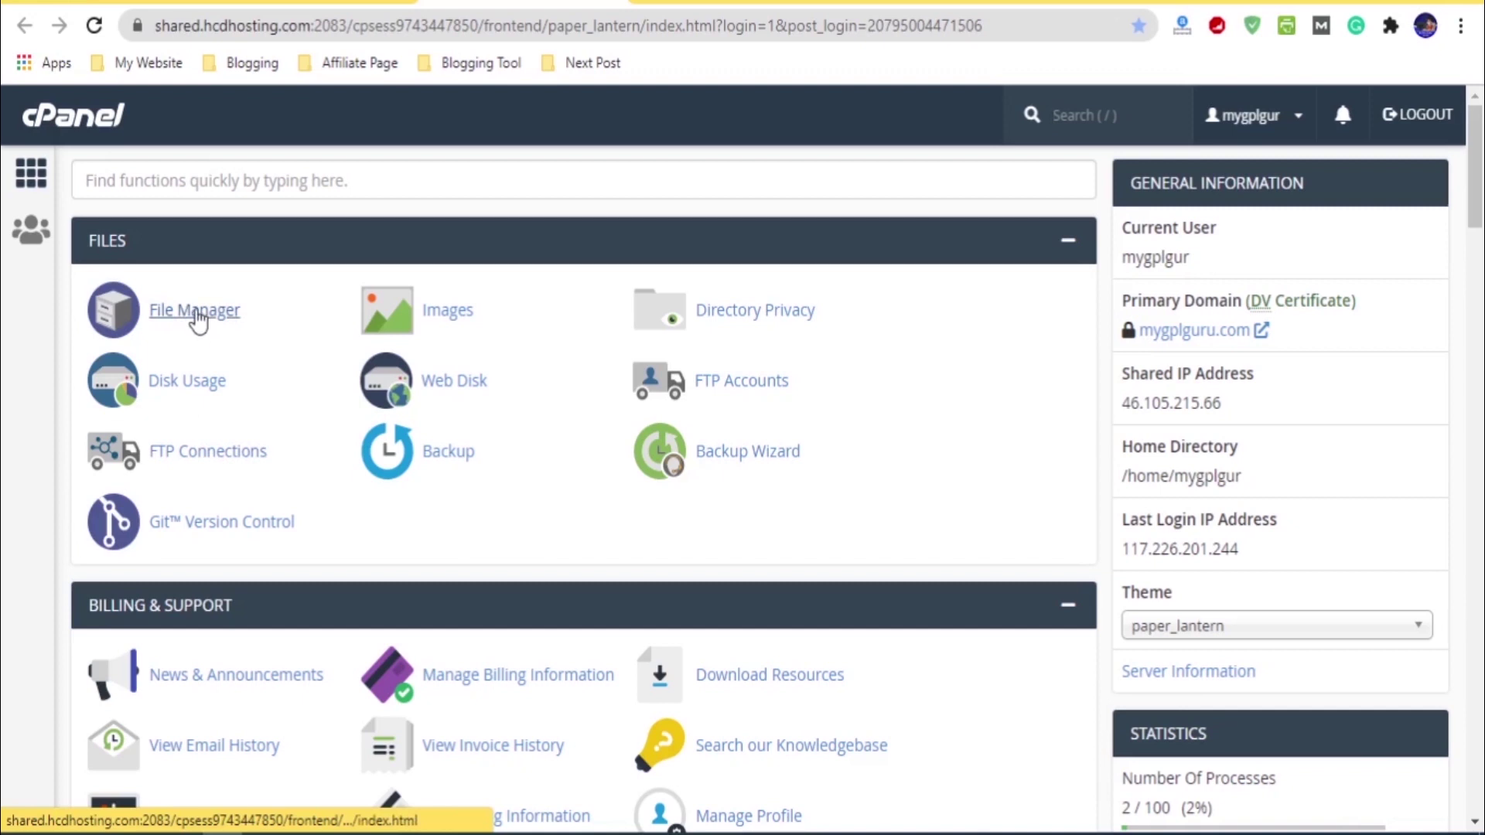
{"action": "left_click", "coordinate": [197, 313]}
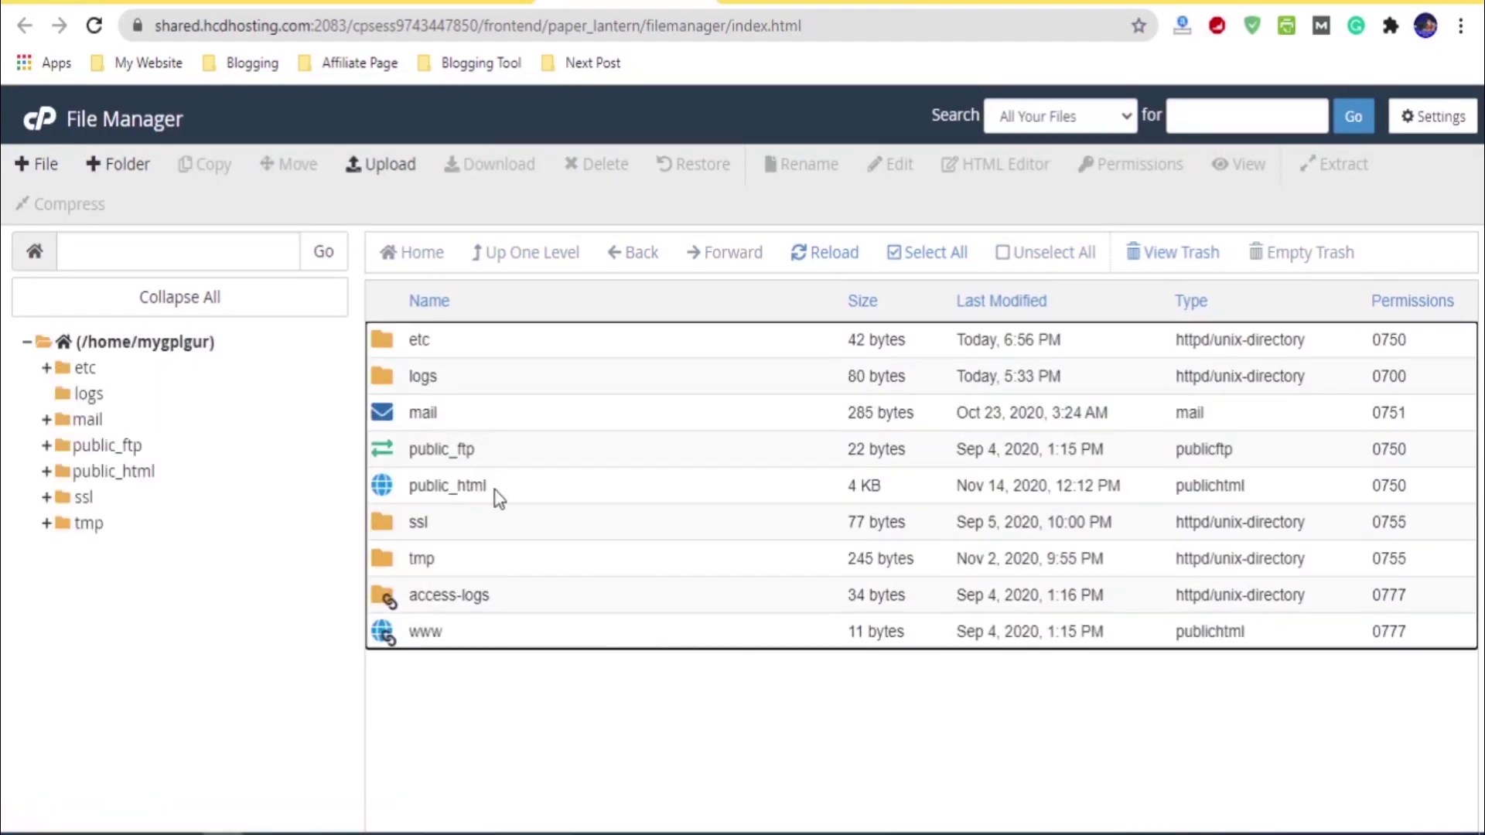
{"action": "left_click", "coordinate": [497, 497]}
{"action": "double_click", "coordinate": [518, 486]}
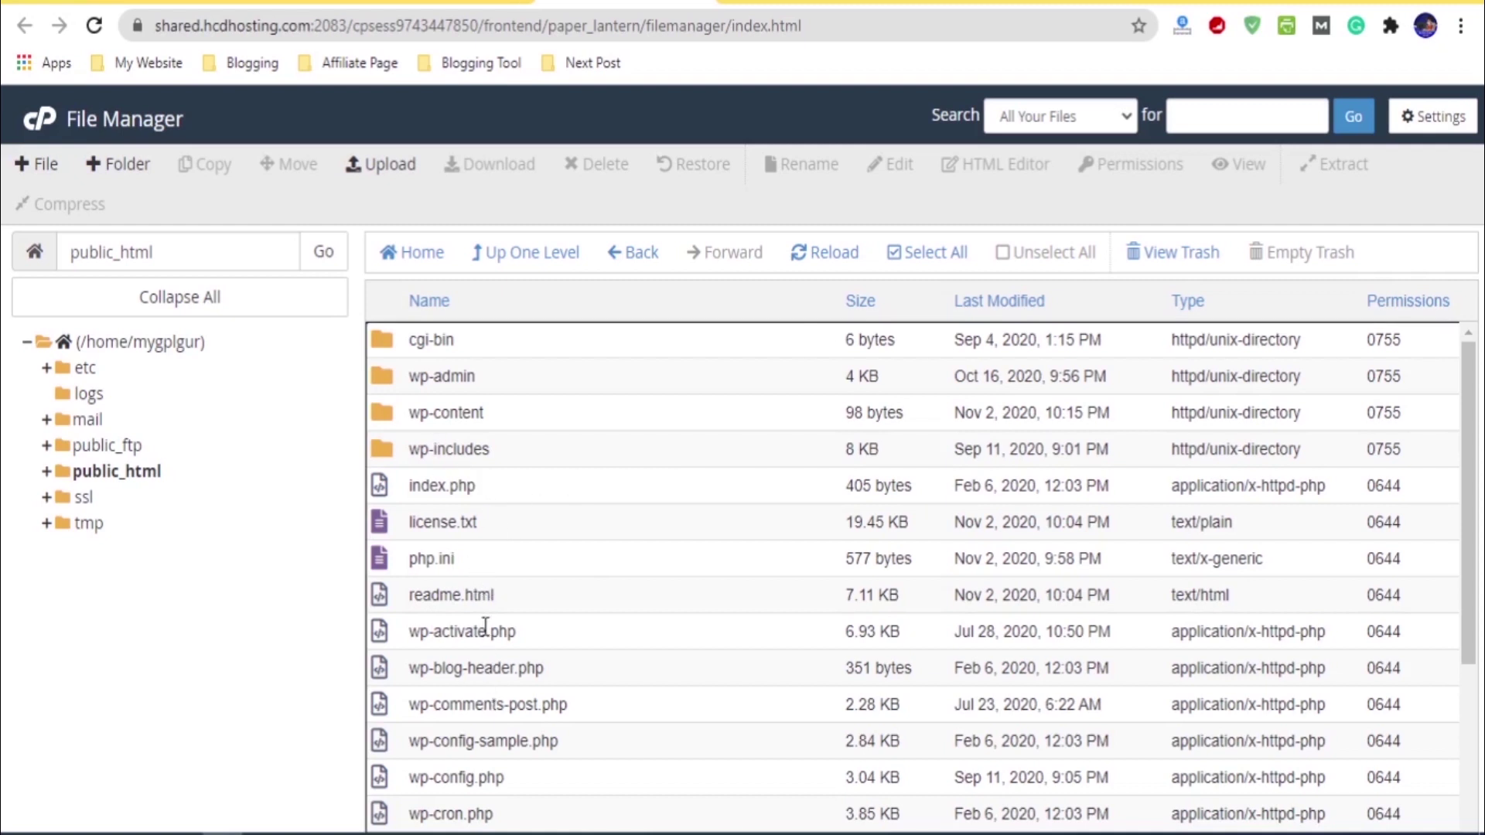
Step: Enable Show Hidden Files (dotfiles) in the File Manager preferences for the public_html listing and save
{"action": "scroll", "coordinate": [479, 681], "scroll_direction": "down", "scroll_amount": 3}
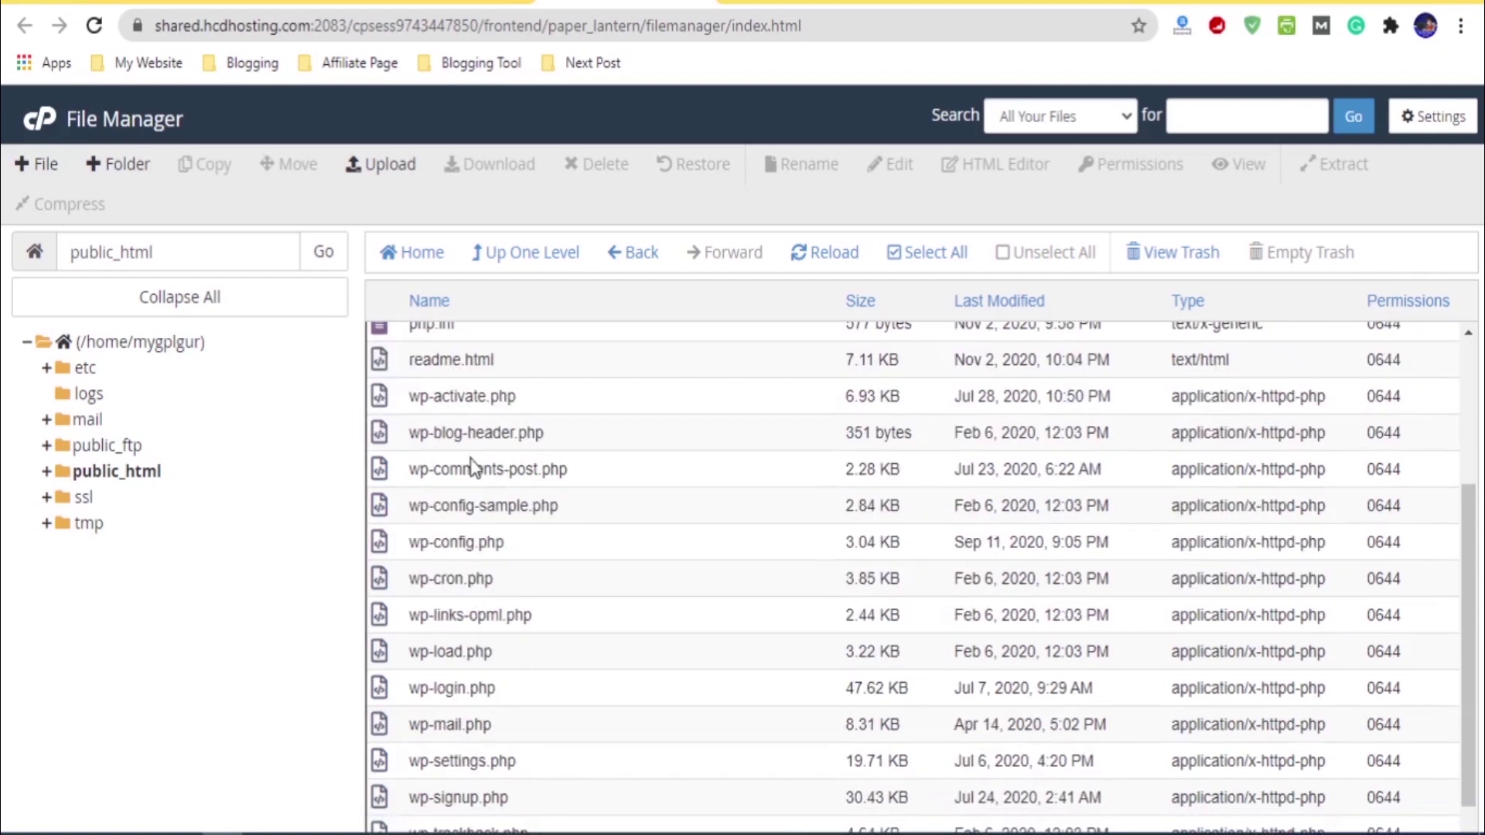
{"action": "scroll", "coordinate": [475, 464], "scroll_direction": "down", "scroll_amount": 1}
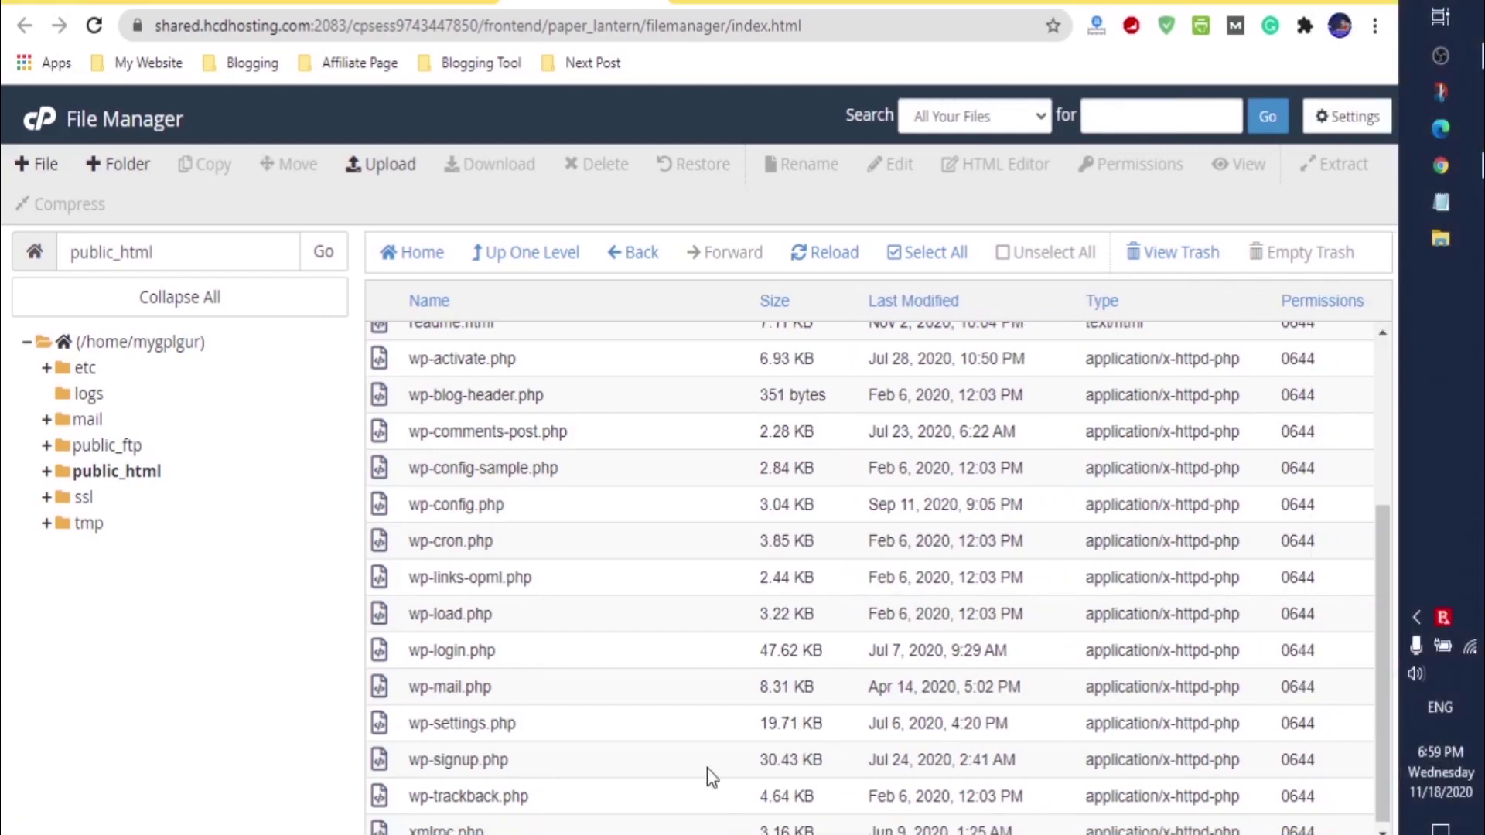
{"action": "scroll", "coordinate": [674, 698], "scroll_direction": "up", "scroll_amount": 4}
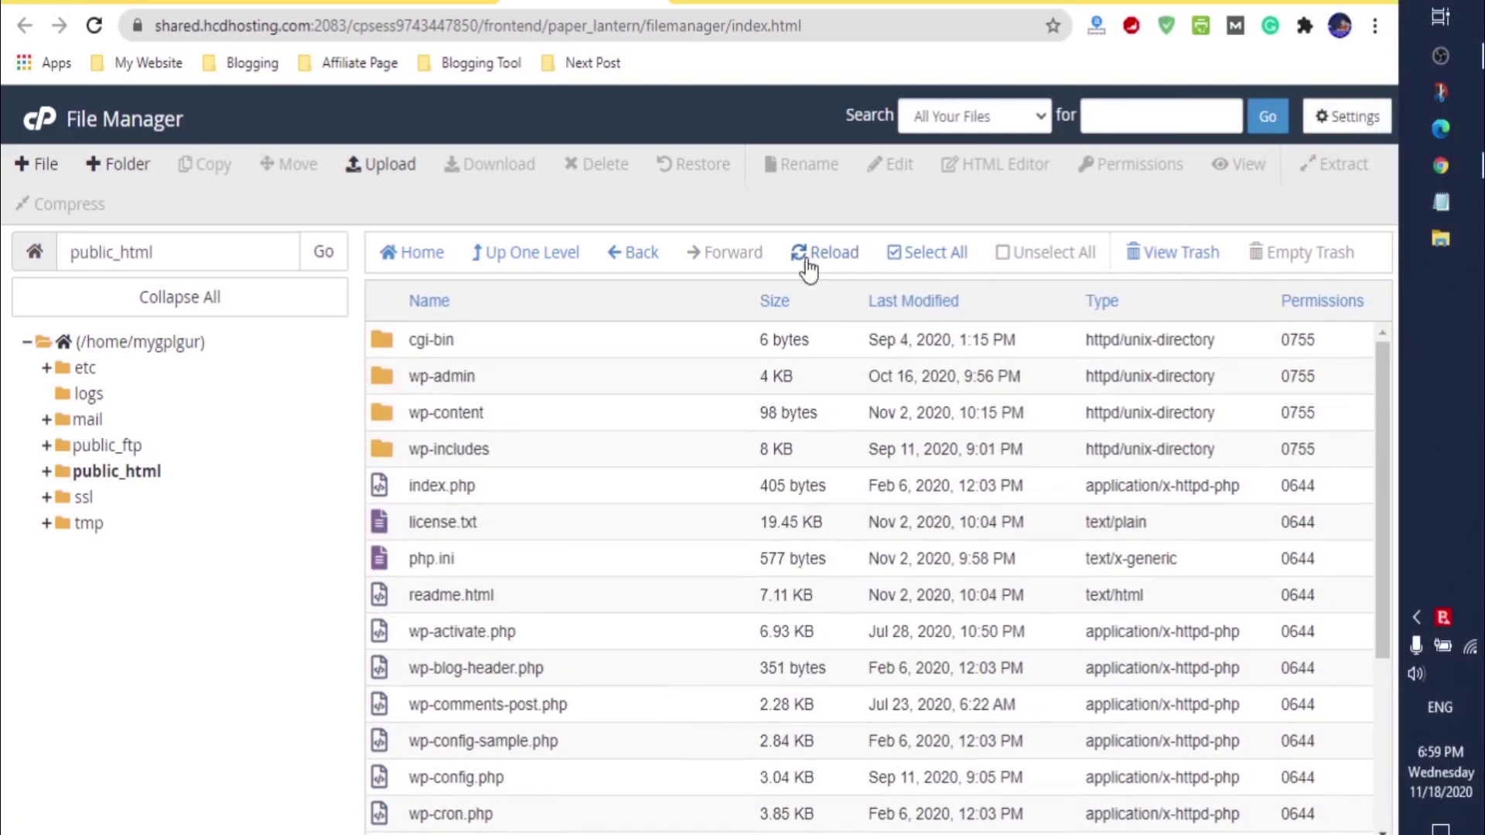
{"action": "left_click", "coordinate": [1350, 118]}
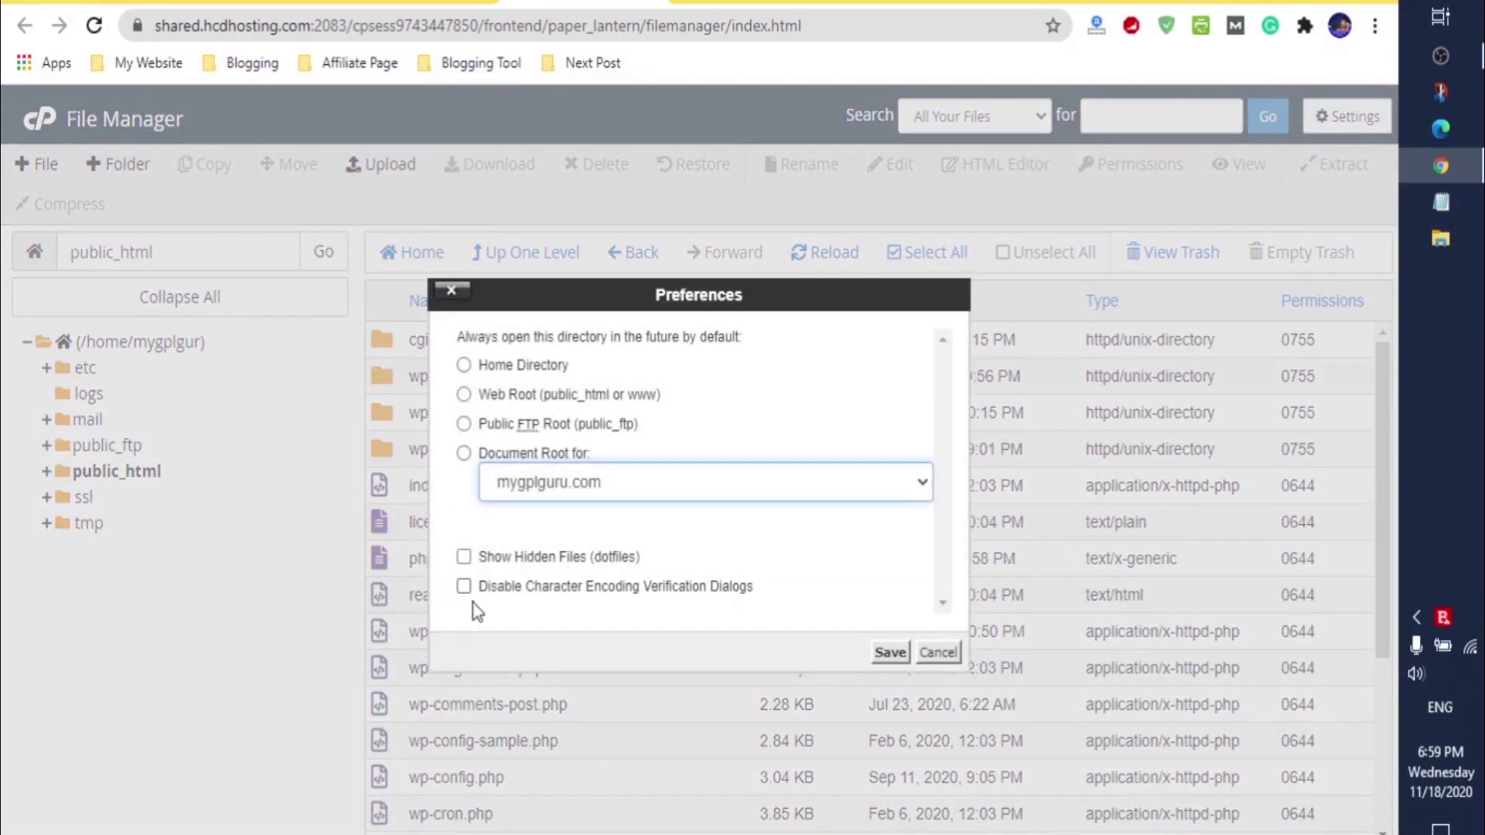
{"action": "left_click", "coordinate": [501, 569]}
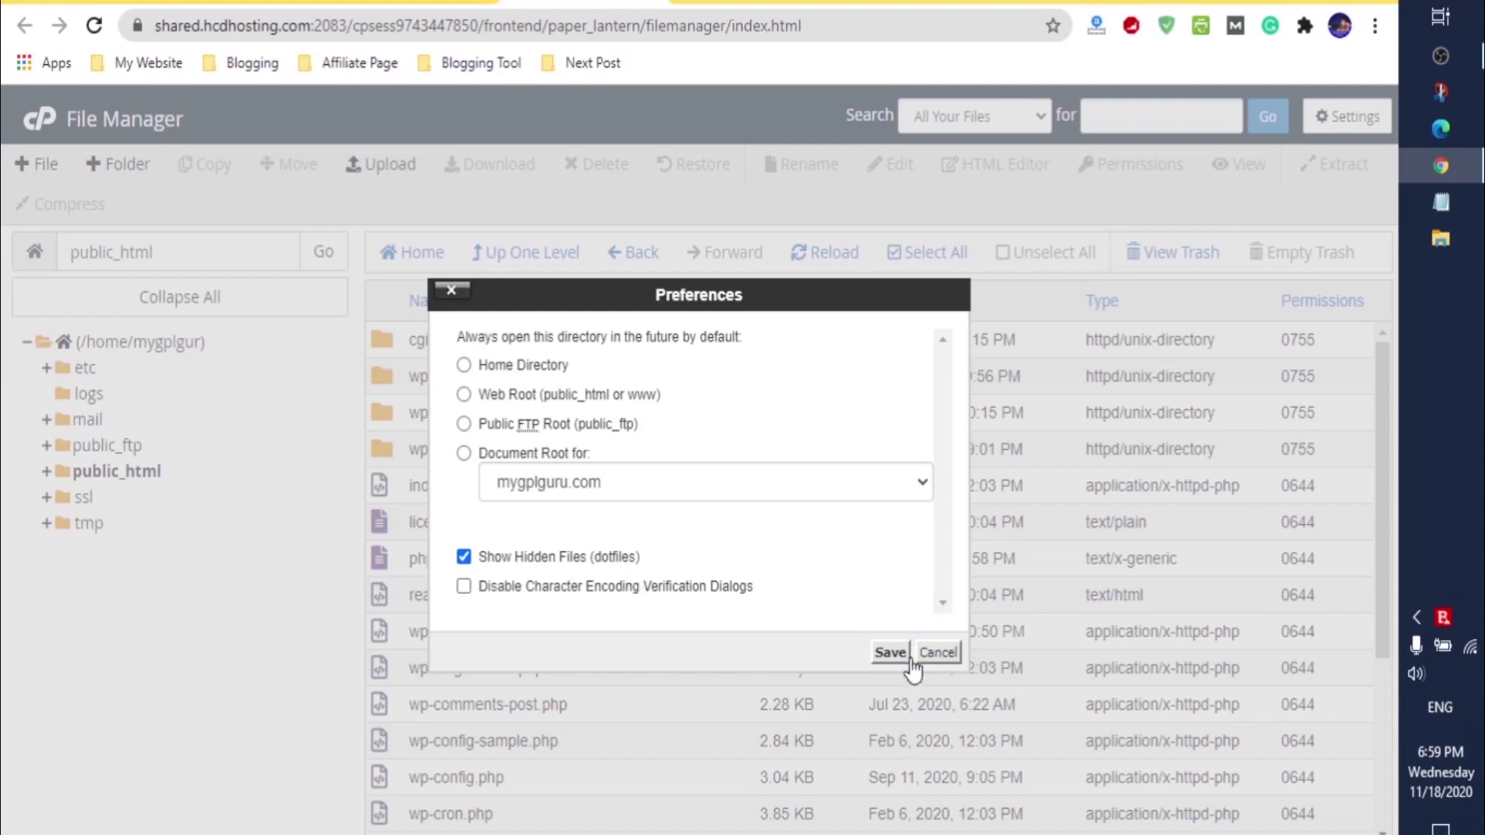
{"action": "left_click", "coordinate": [890, 654]}
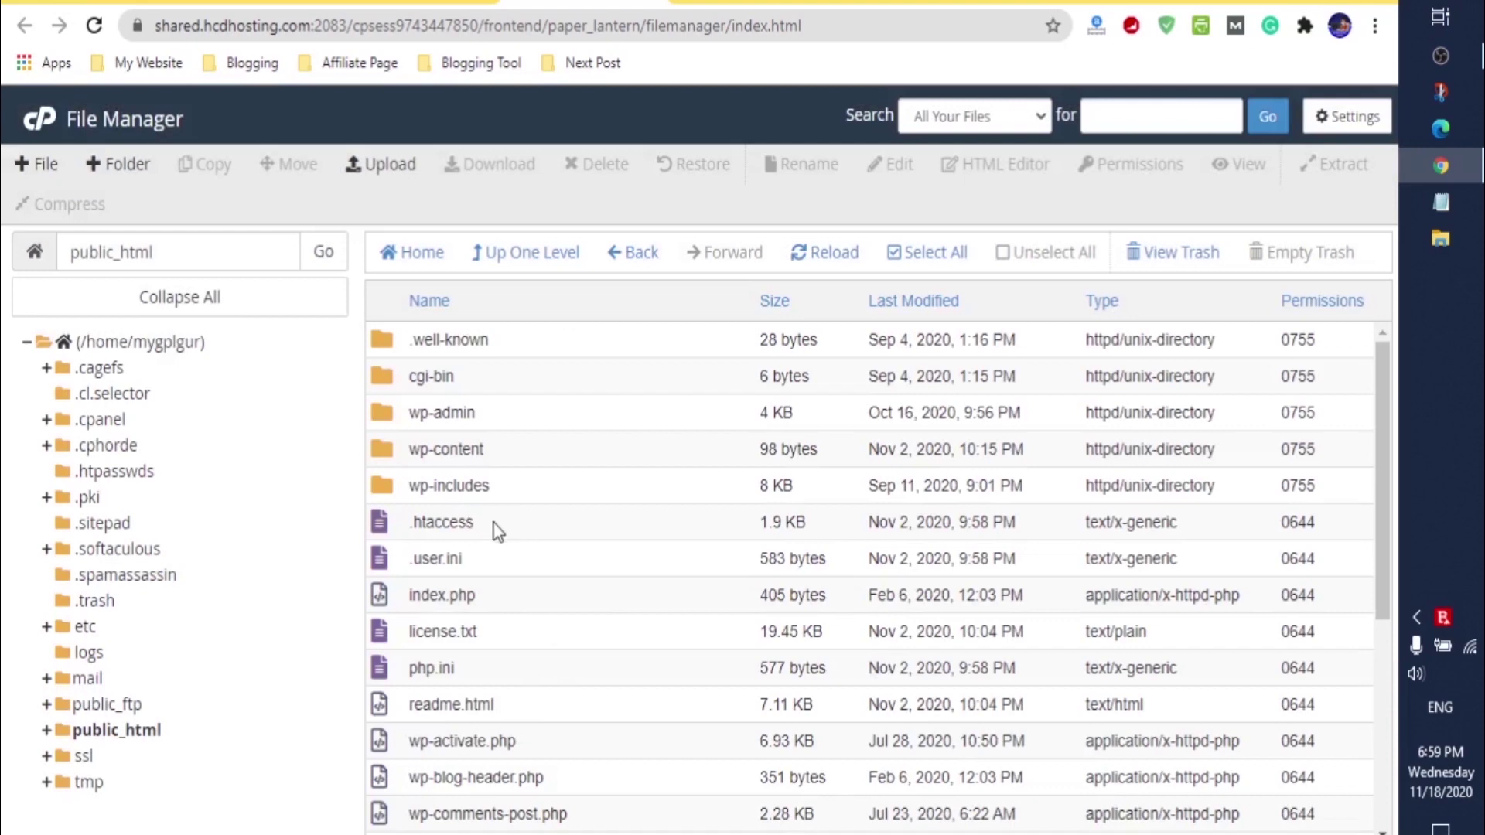
Step: Open the .htaccess file in public_html for editing with utf-8 encoding
{"action": "right_click", "coordinate": [446, 528]}
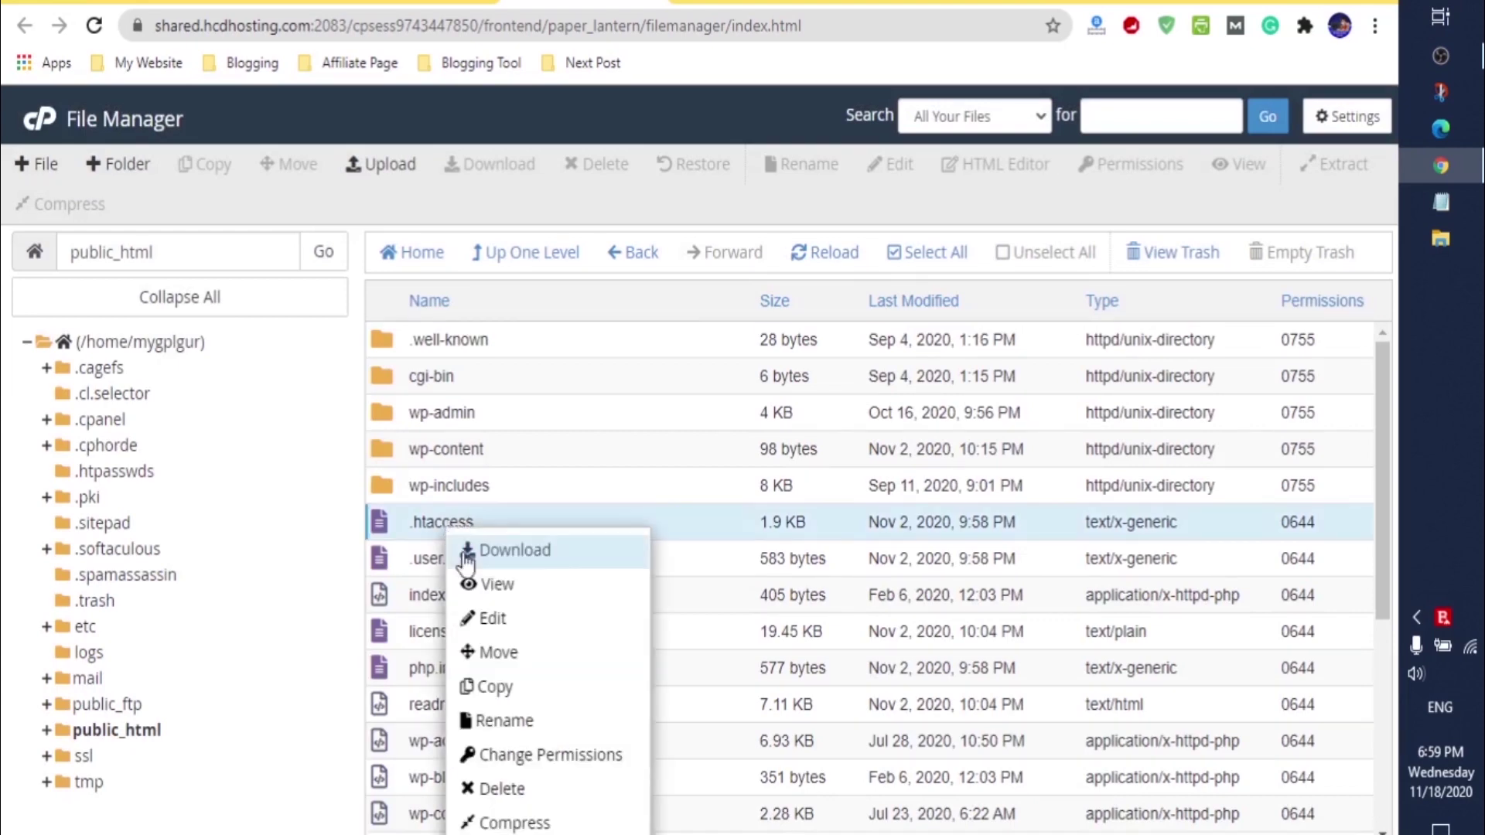
{"action": "left_click", "coordinate": [492, 618]}
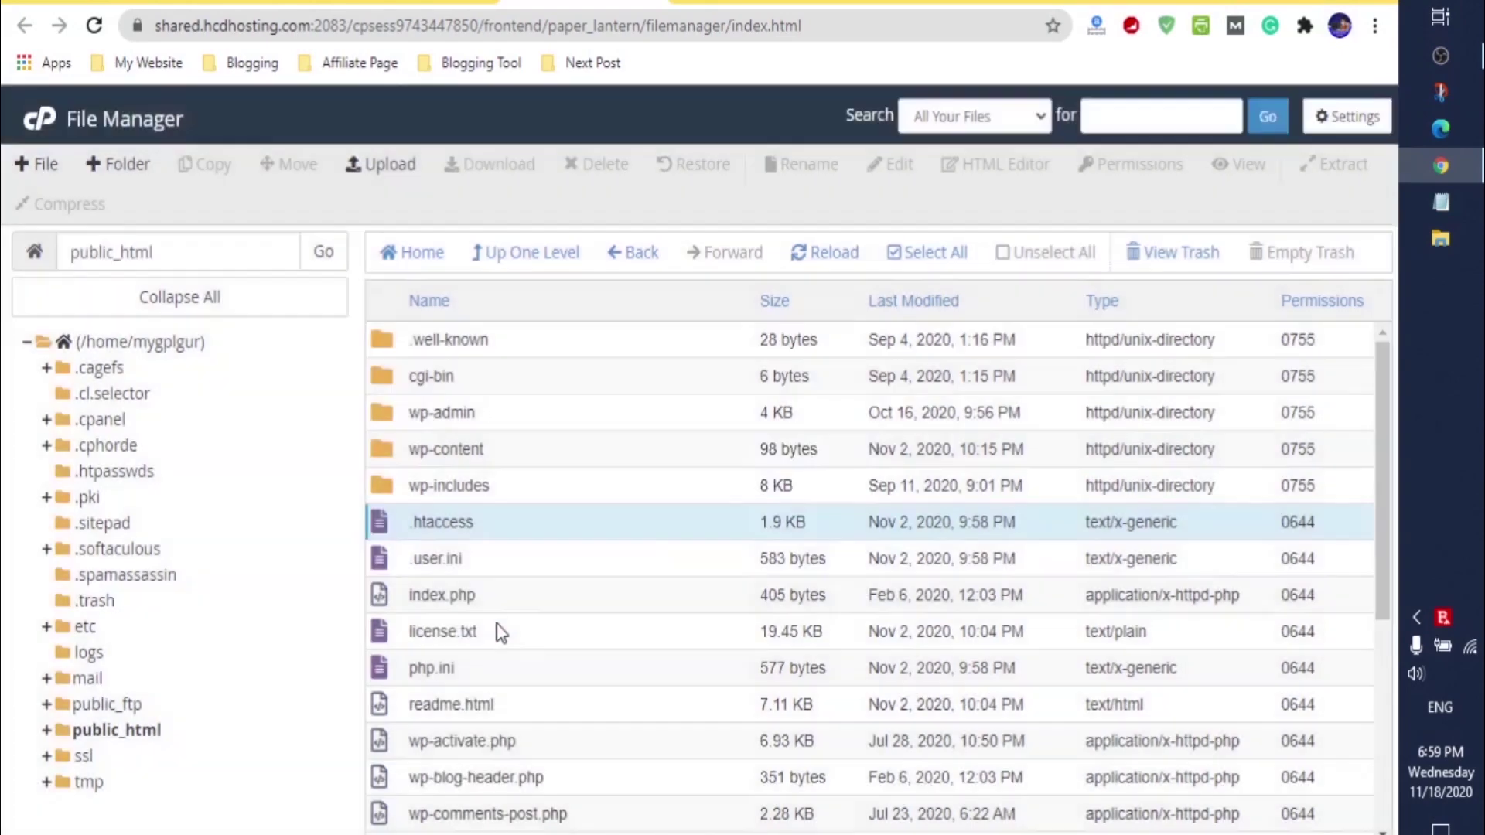
{"action": "scroll", "coordinate": [747, 511], "scroll_direction": "down", "scroll_amount": 2}
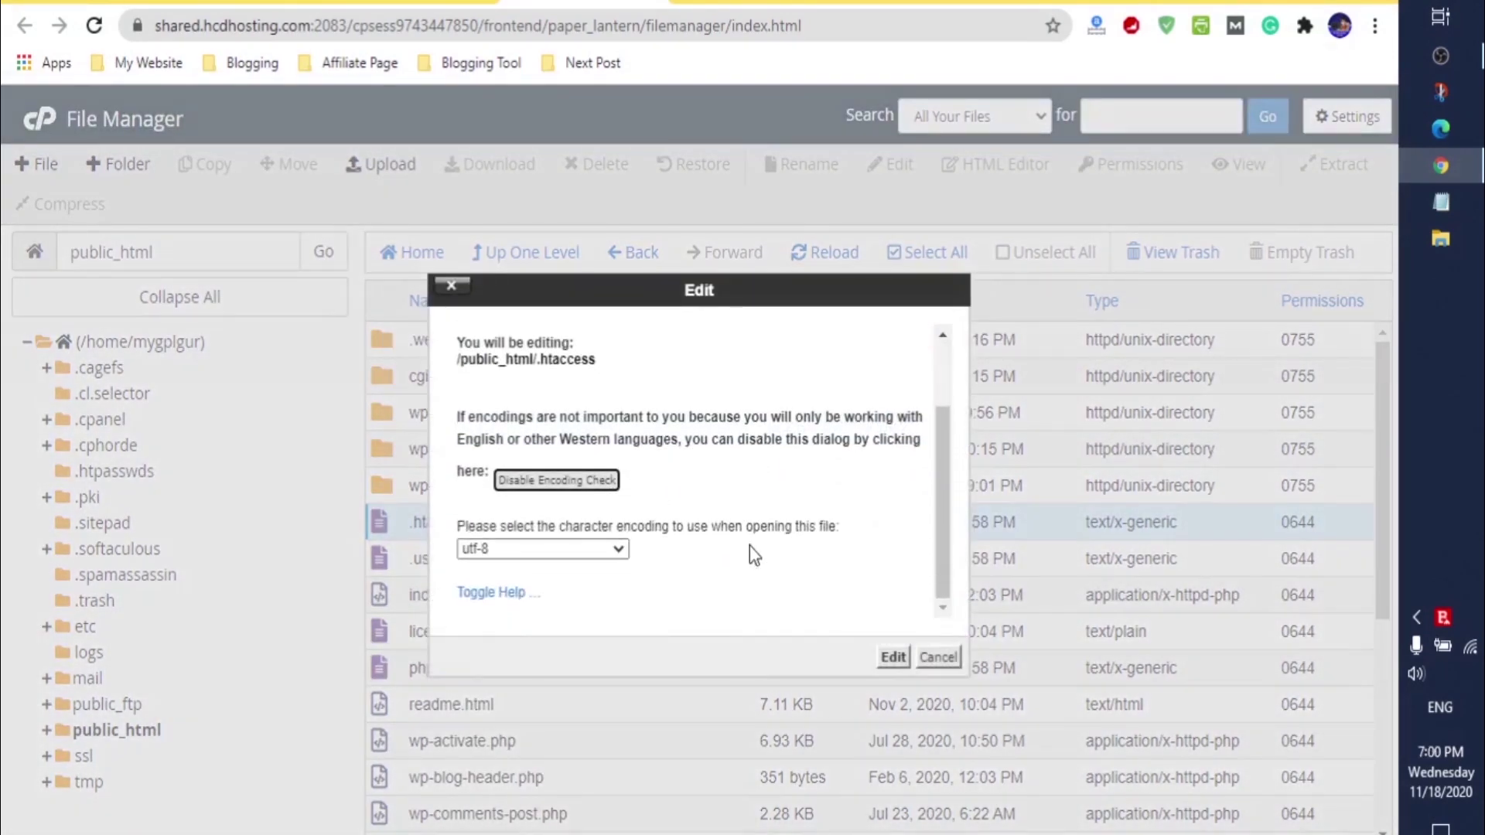
{"action": "left_click", "coordinate": [894, 658]}
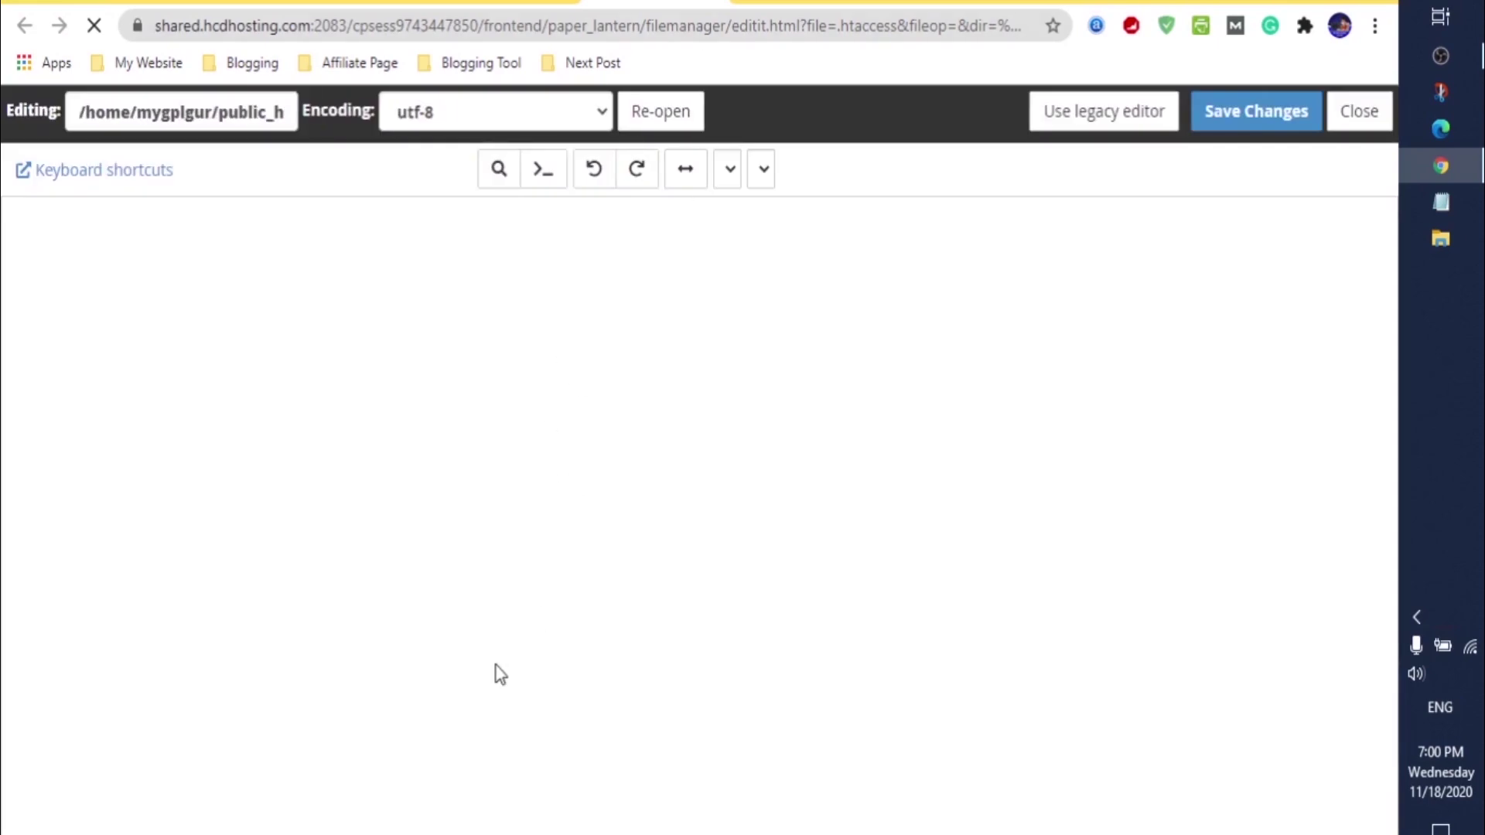
{"action": "scroll", "coordinate": [356, 731], "scroll_direction": "down", "scroll_amount": 4}
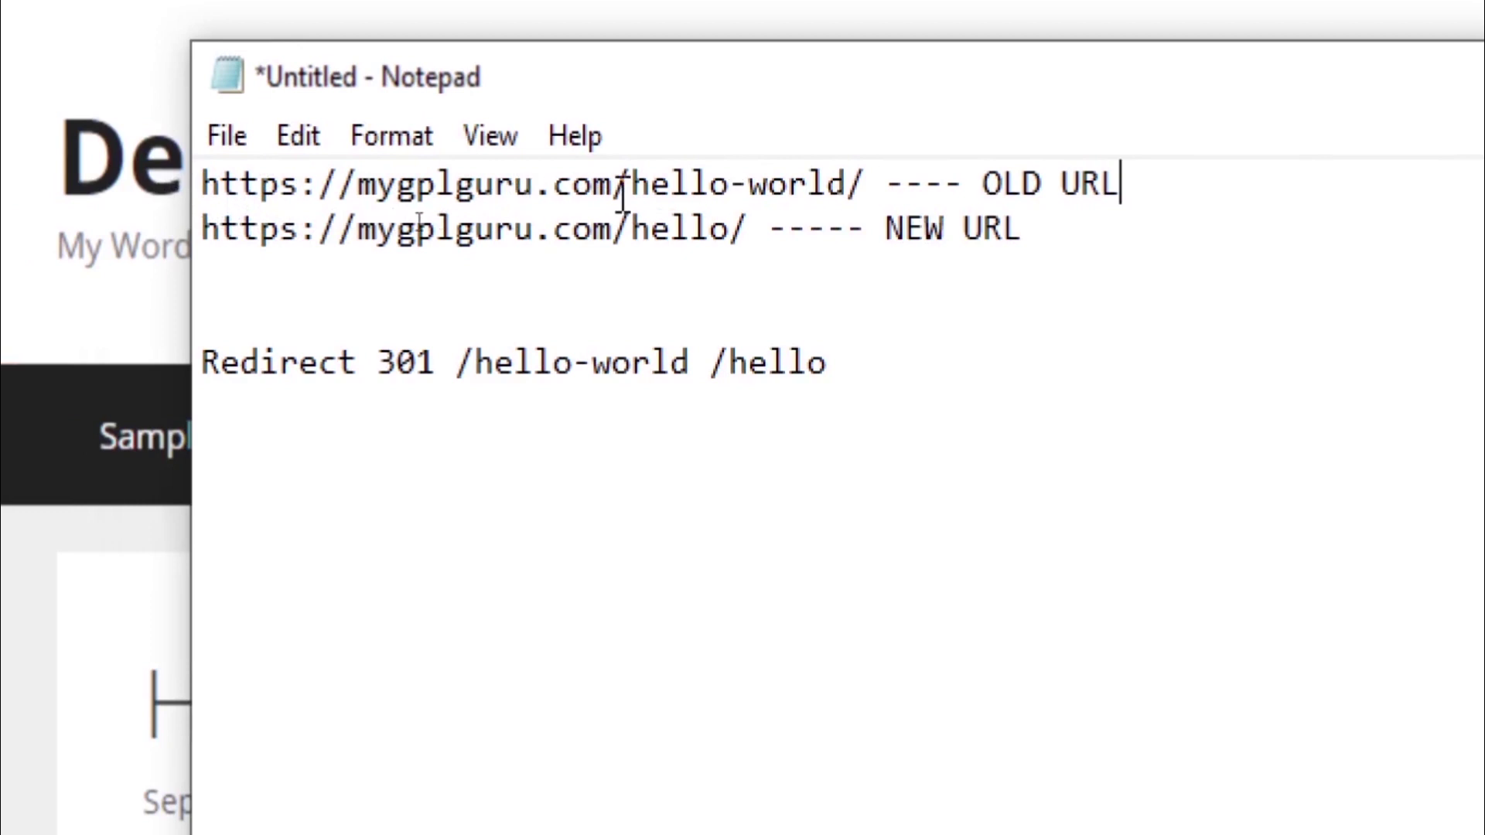
Step: Examine the old and new post URLs and the parts of the 301 redirect rule in the Notepad notes
{"action": "left_click_drag", "start_coordinate": [613, 183], "coordinate": [358, 186]}
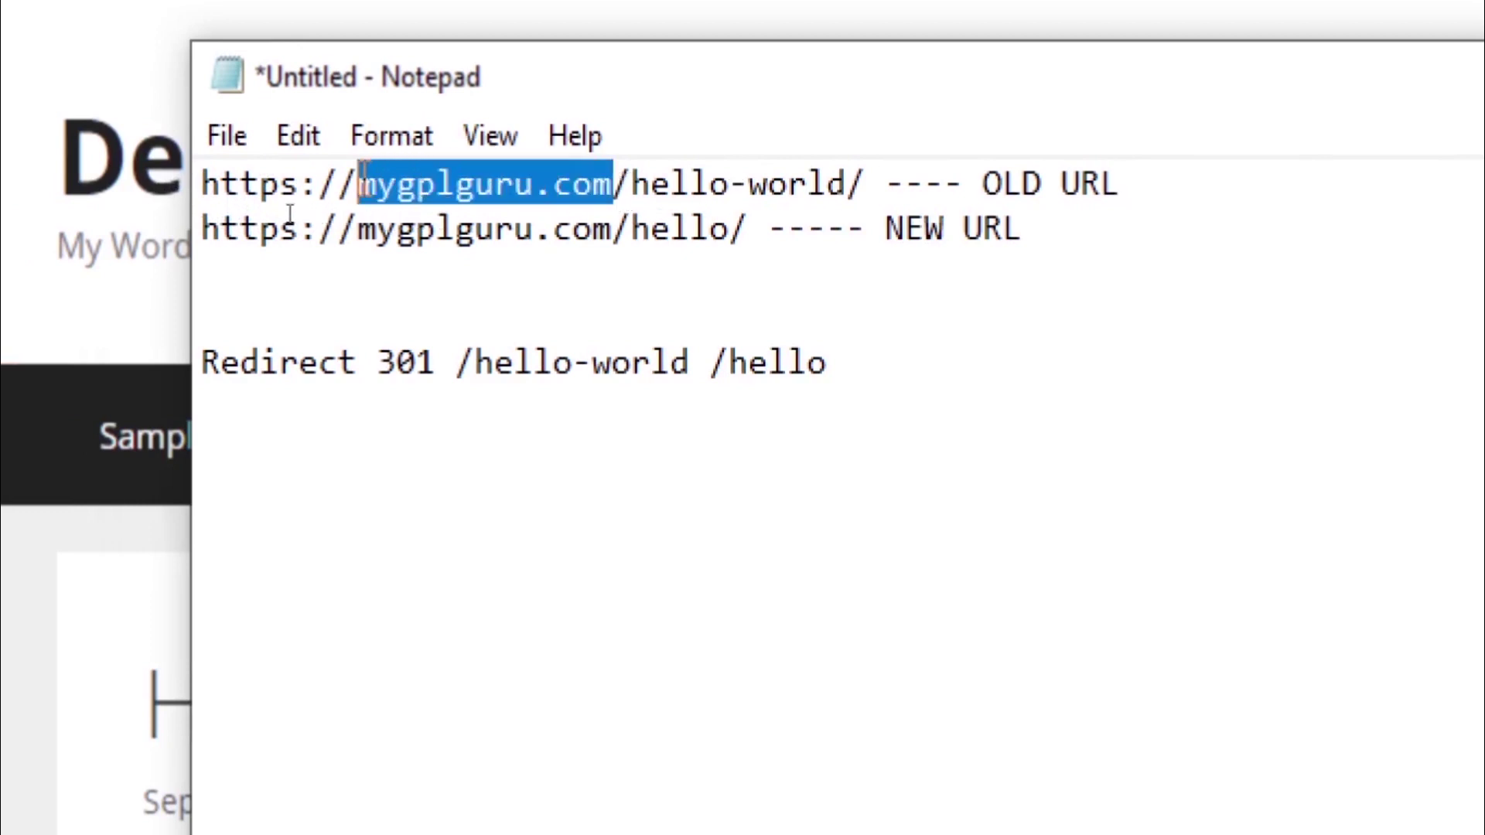
{"action": "left_click_drag", "start_coordinate": [631, 184], "coordinate": [866, 184]}
{"action": "left_click_drag", "start_coordinate": [1121, 183], "coordinate": [847, 183]}
{"action": "left_click_drag", "start_coordinate": [746, 230], "coordinate": [634, 232]}
{"action": "left_click_drag", "start_coordinate": [1023, 228], "coordinate": [944, 229]}
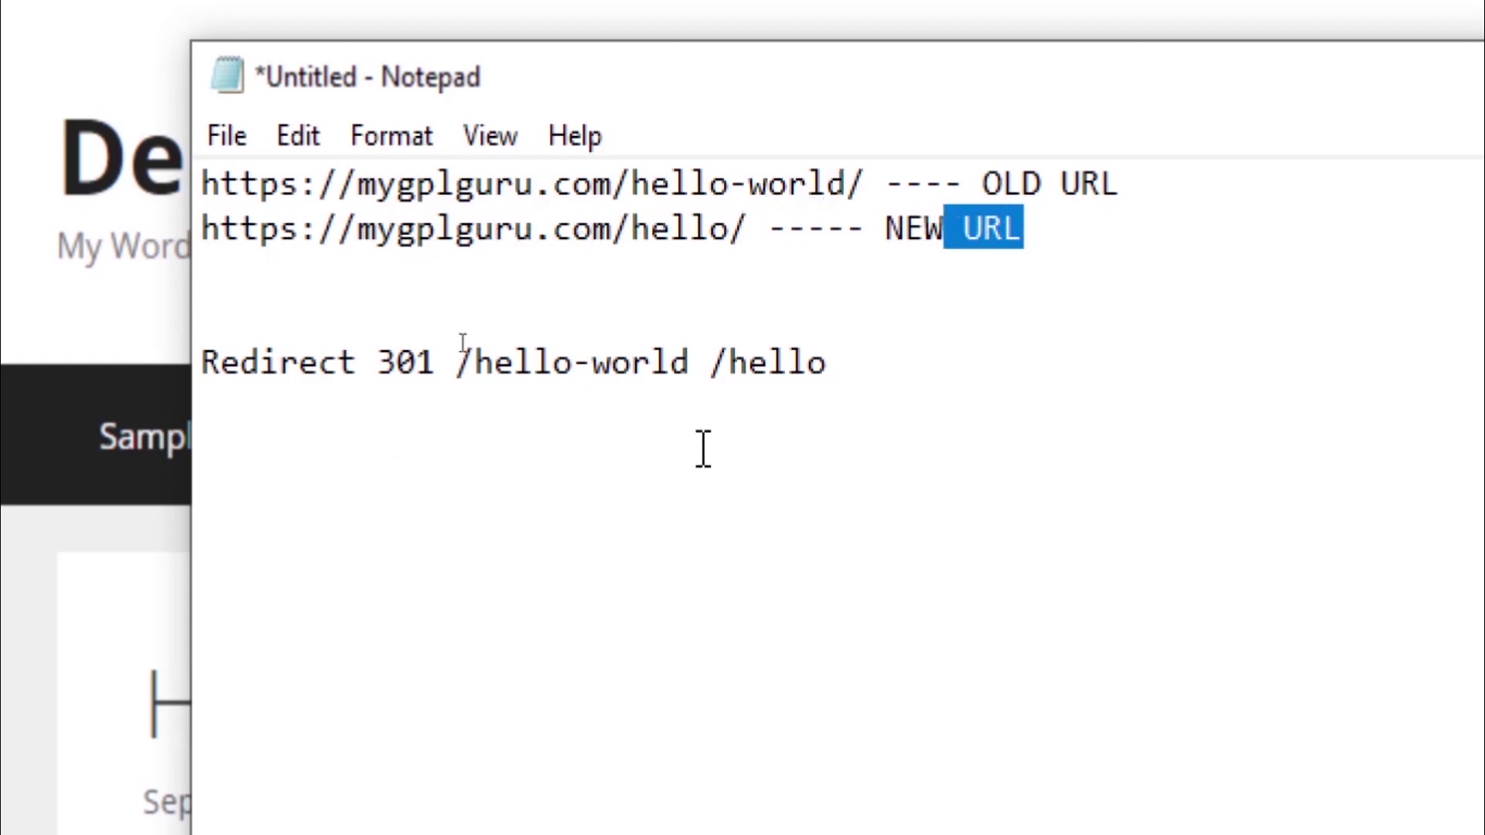
{"action": "left_click_drag", "start_coordinate": [200, 373], "coordinate": [364, 402]}
{"action": "left_click_drag", "start_coordinate": [438, 371], "coordinate": [379, 378]}
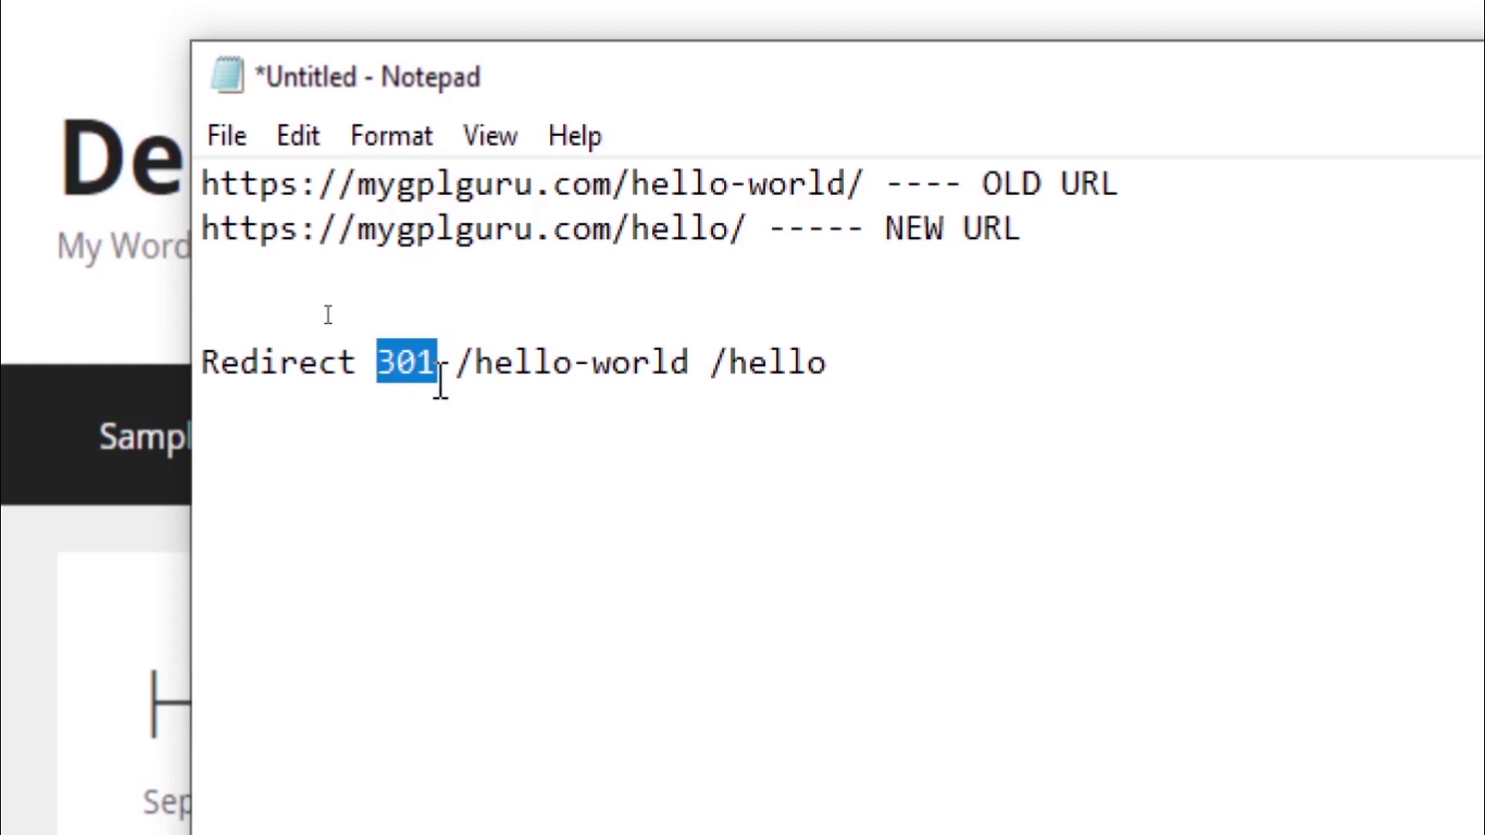
{"action": "left_click", "coordinate": [1059, 195]}
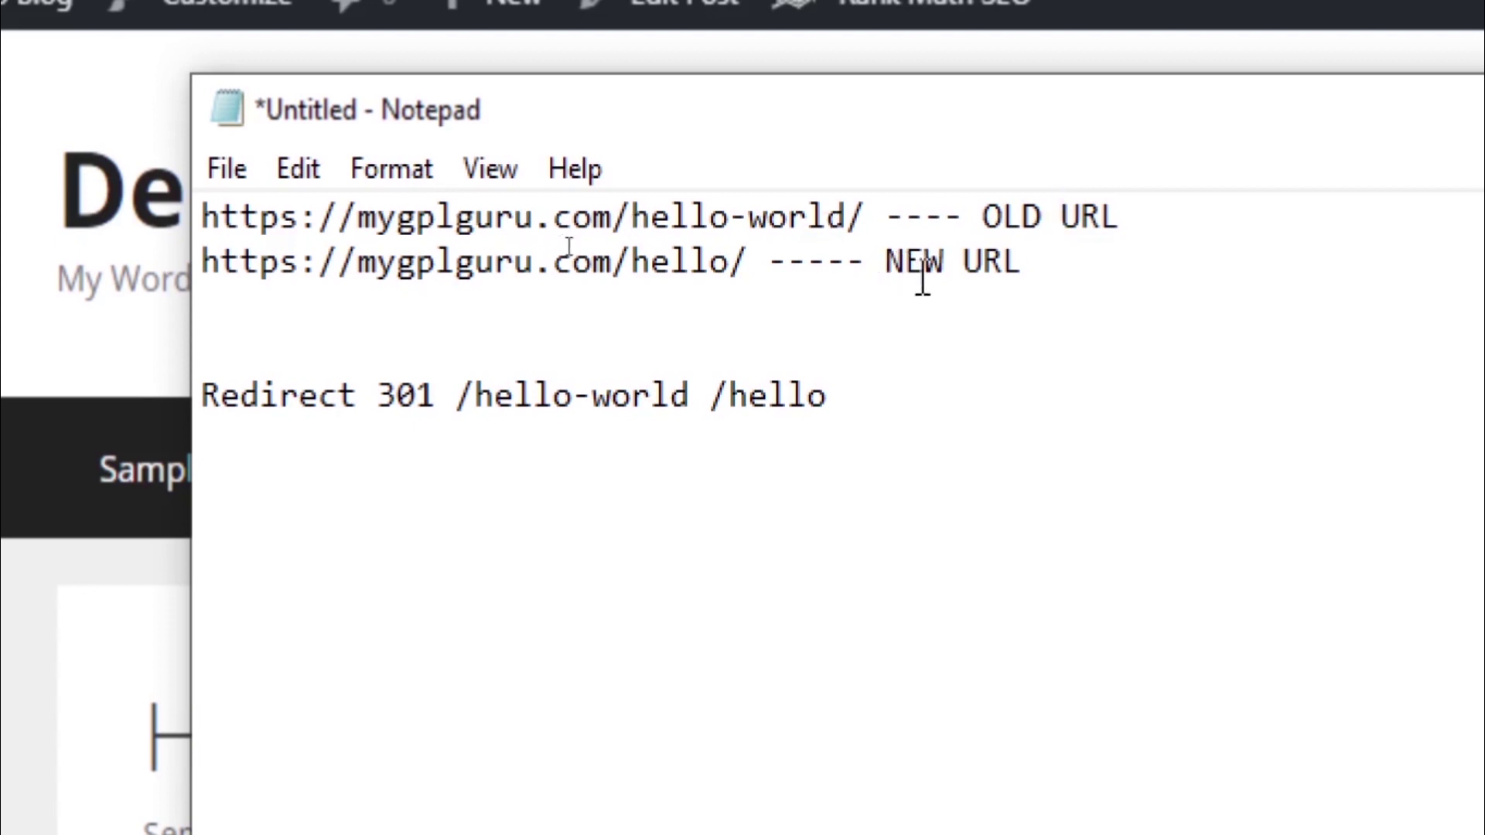
{"action": "left_click_drag", "start_coordinate": [872, 417], "coordinate": [425, 445]}
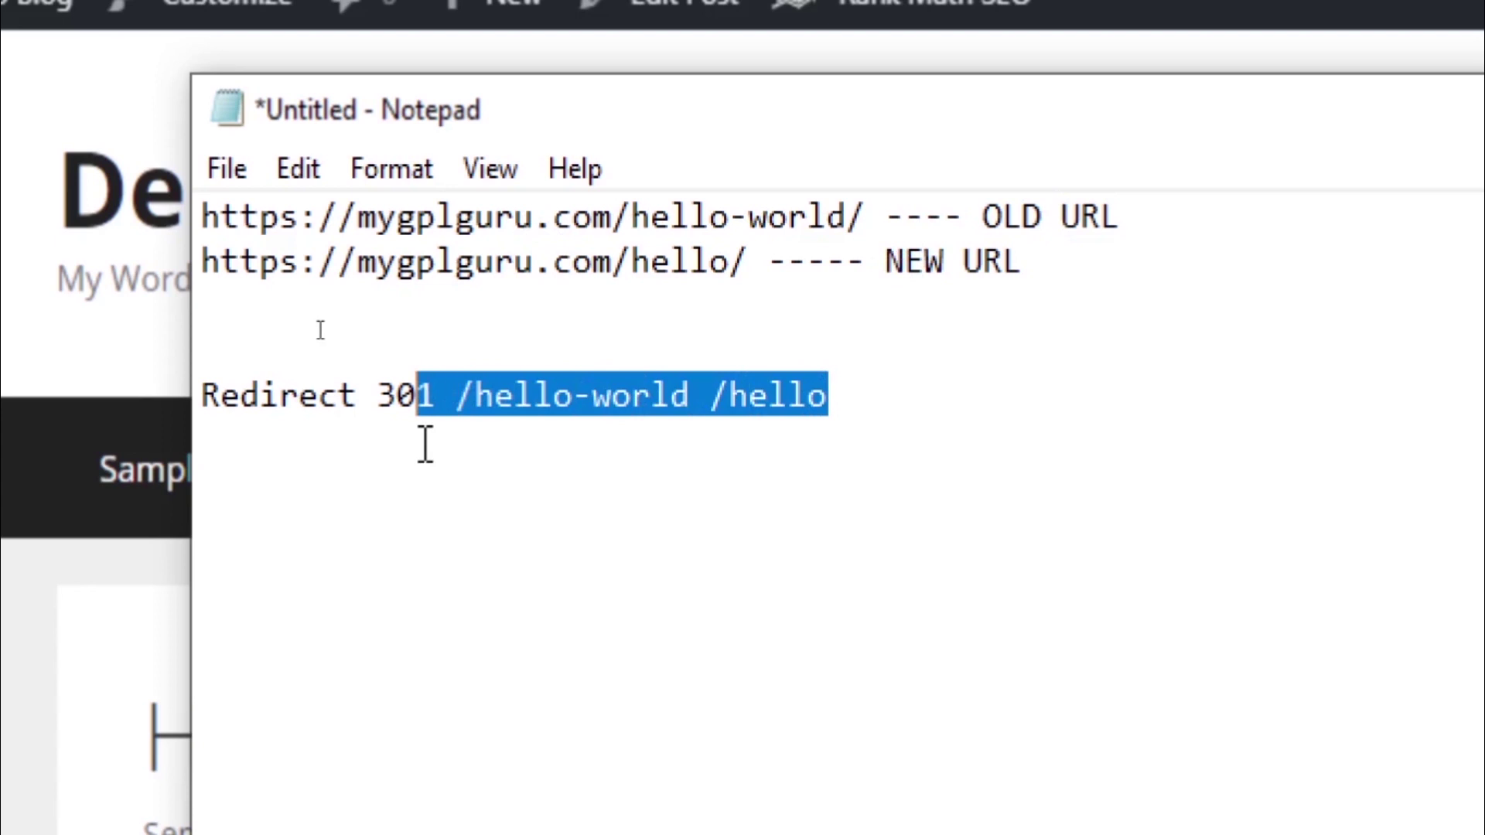
{"action": "left_click", "coordinate": [424, 365]}
{"action": "left_click_drag", "start_coordinate": [435, 387], "coordinate": [411, 425]}
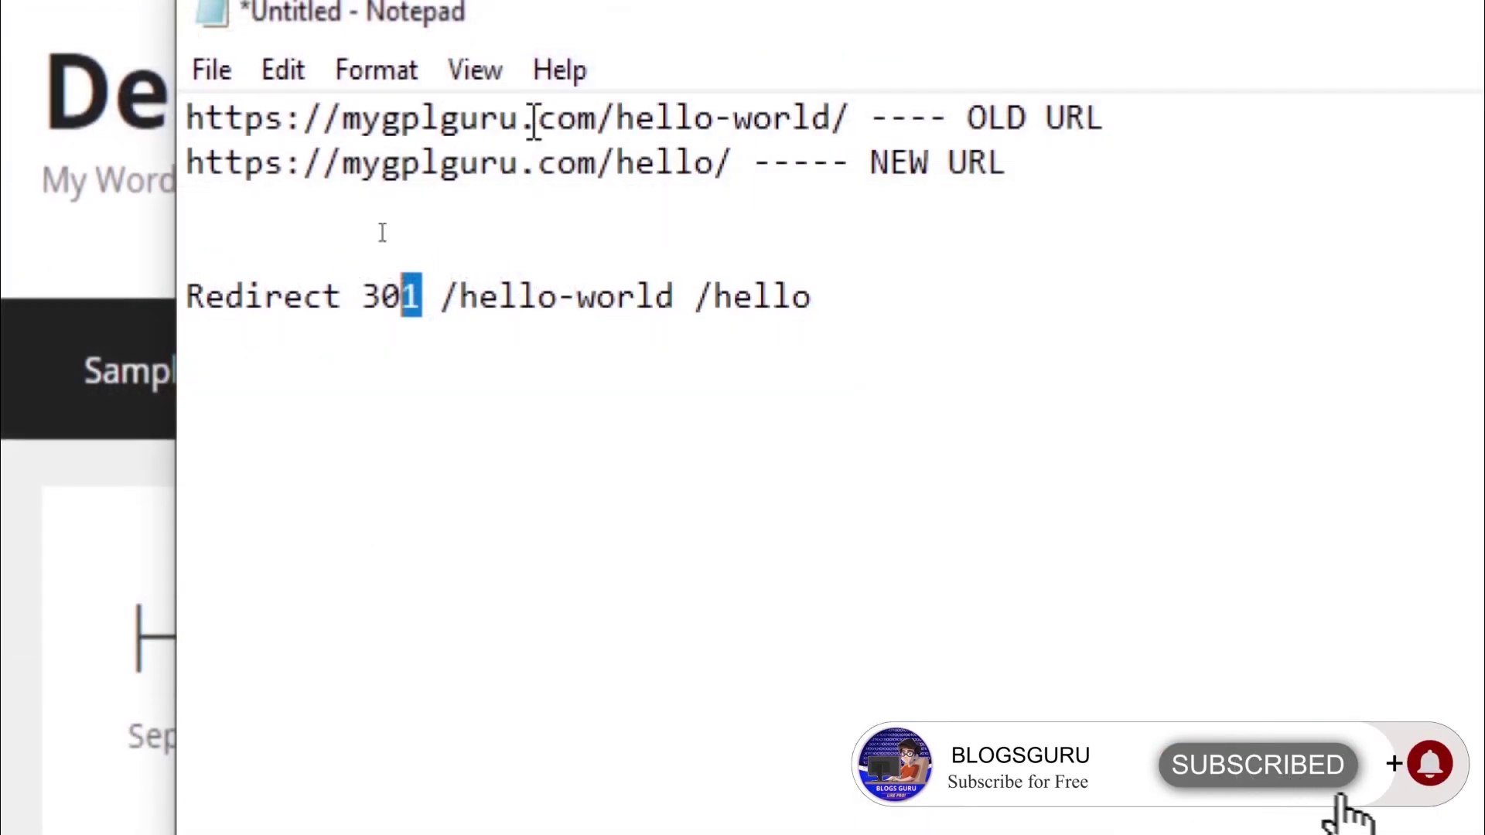
Step: Compare the hello-world and hello paths in the Notepad redirect rule with the slugs of the old and new URLs
{"action": "left_click", "coordinate": [632, 211]}
{"action": "left_click_drag", "start_coordinate": [851, 118], "coordinate": [628, 123]}
{"action": "right_click", "coordinate": [630, 123]}
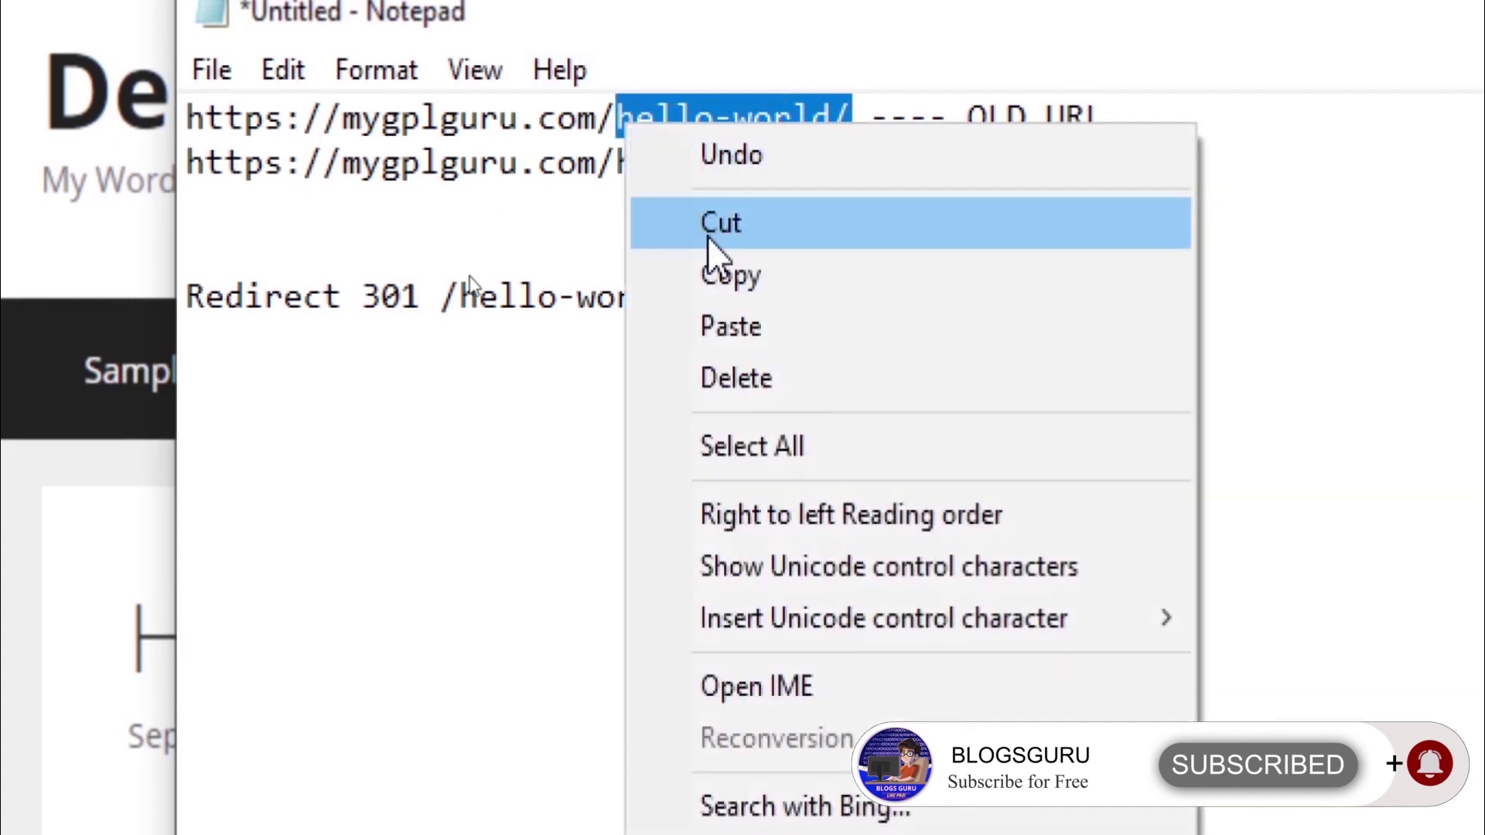
{"action": "left_click", "coordinate": [707, 290]}
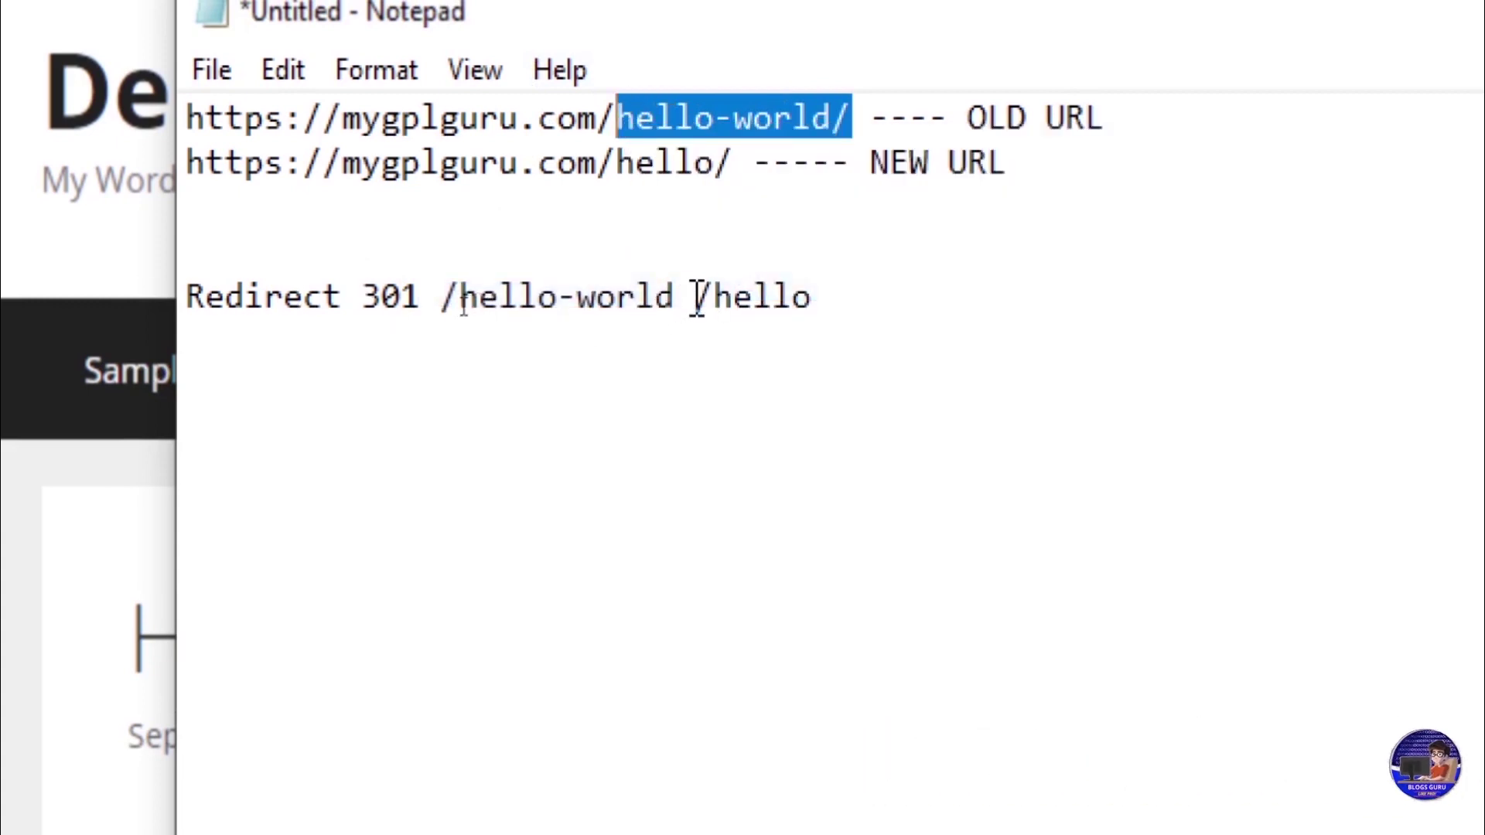
{"action": "left_click_drag", "start_coordinate": [674, 294], "coordinate": [457, 293]}
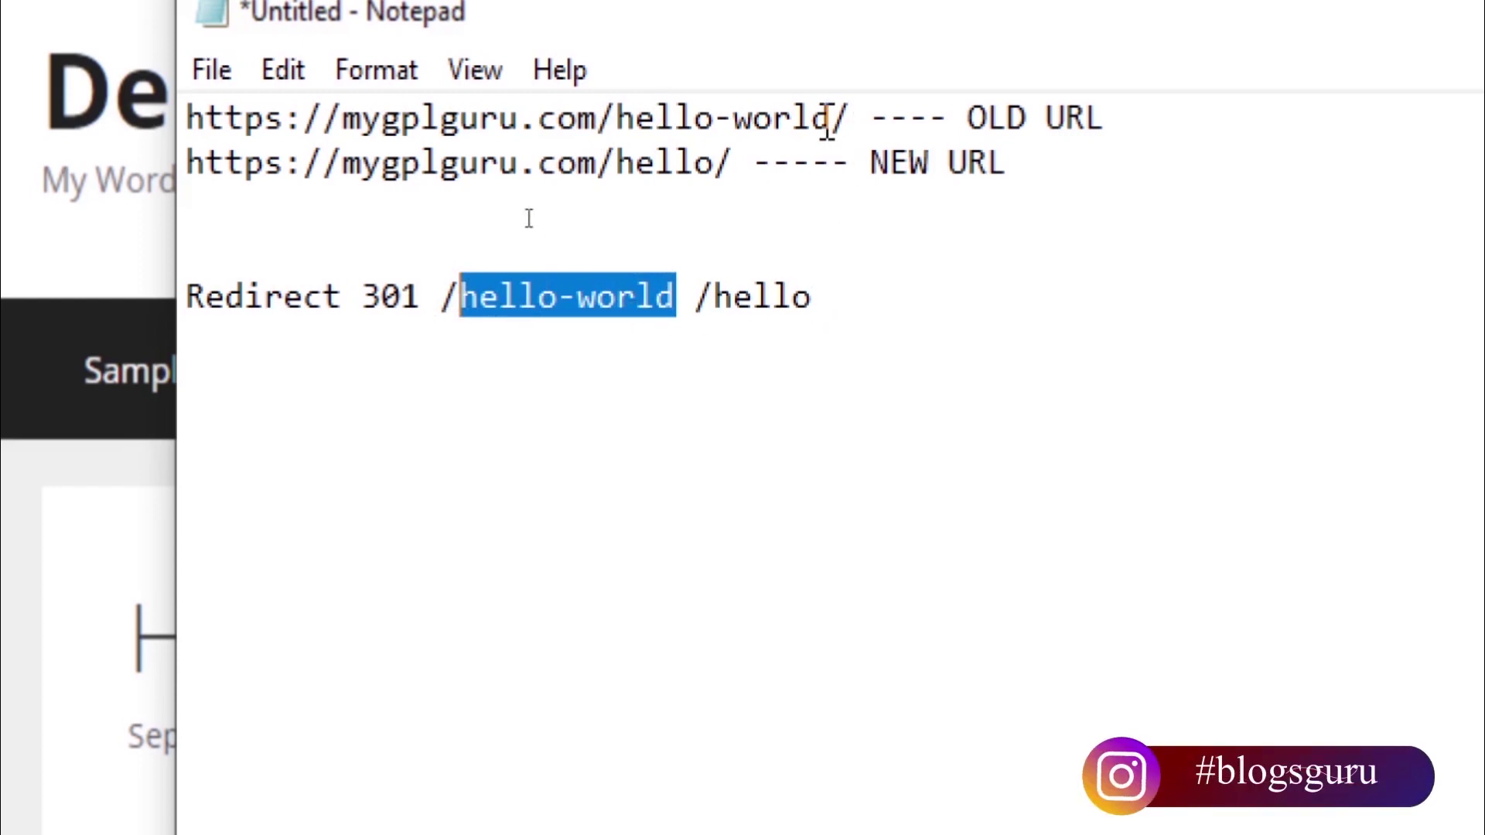
{"action": "left_click", "coordinate": [668, 301]}
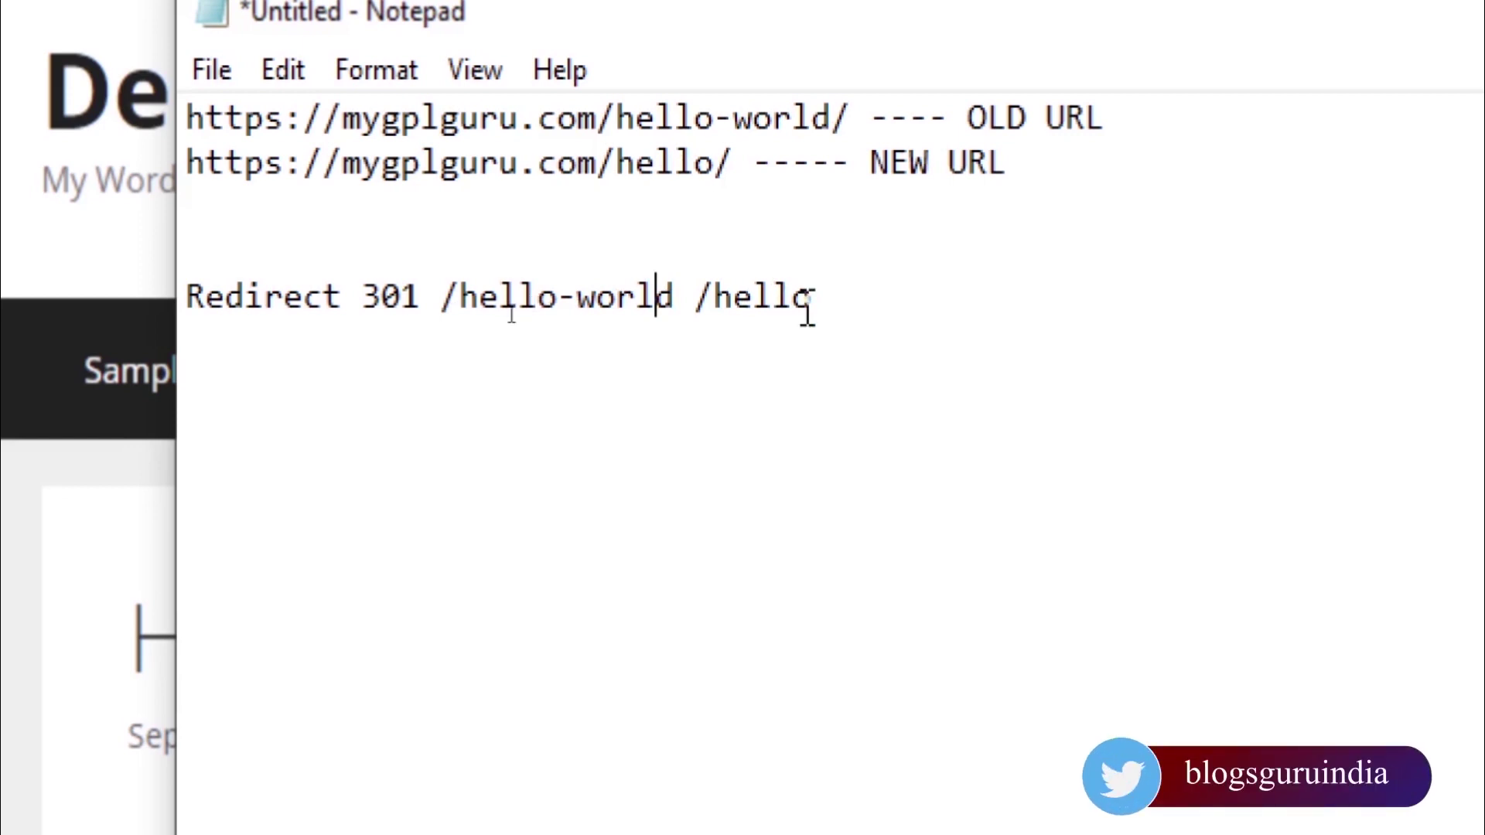
{"action": "key", "text": "Up"}
{"action": "left_click", "coordinate": [725, 296], "text": "shift"}
{"action": "left_click", "coordinate": [834, 297]}
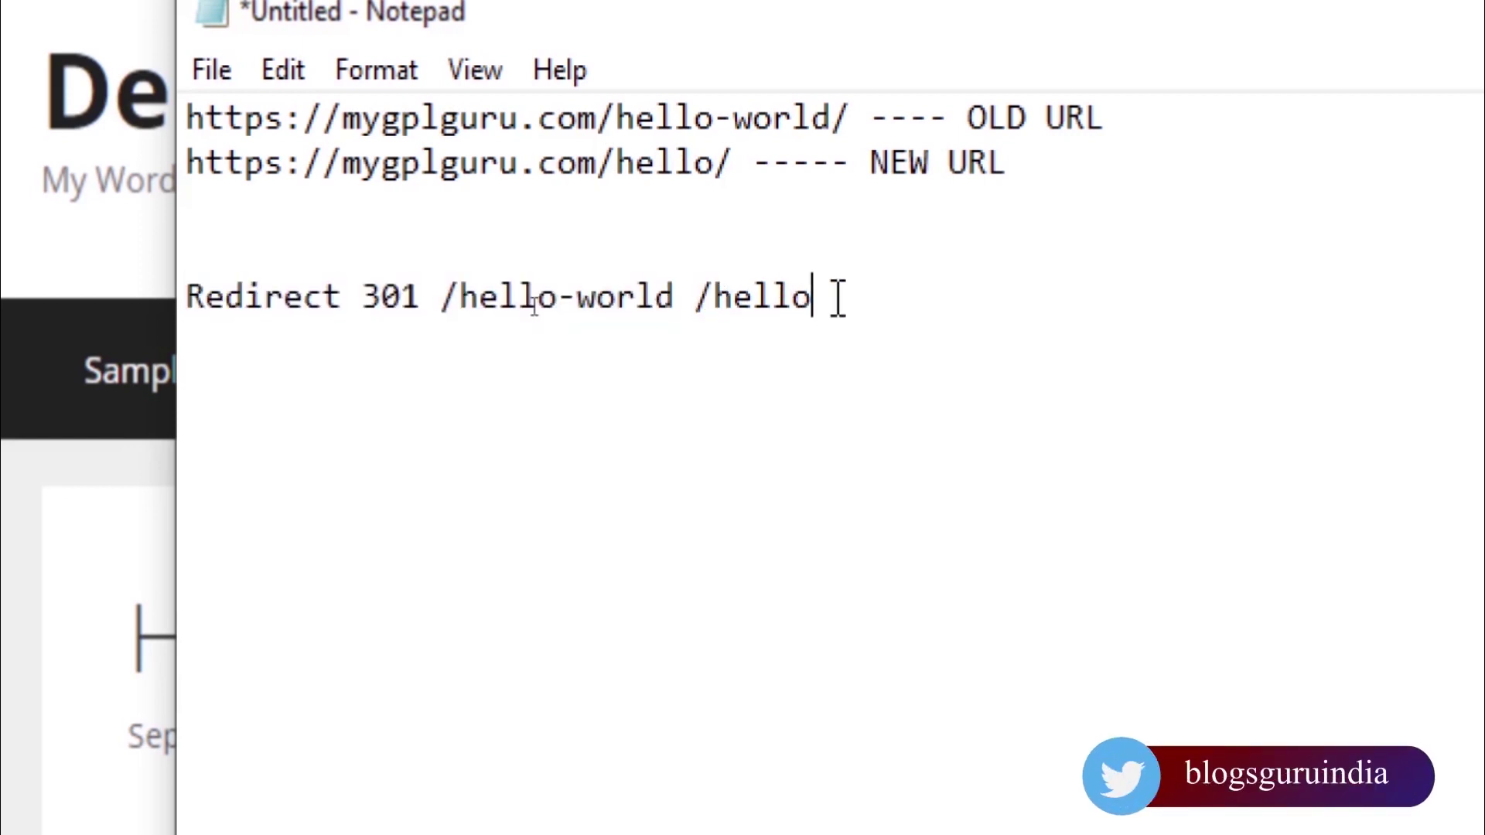
{"action": "left_click_drag", "start_coordinate": [834, 296], "coordinate": [712, 298]}
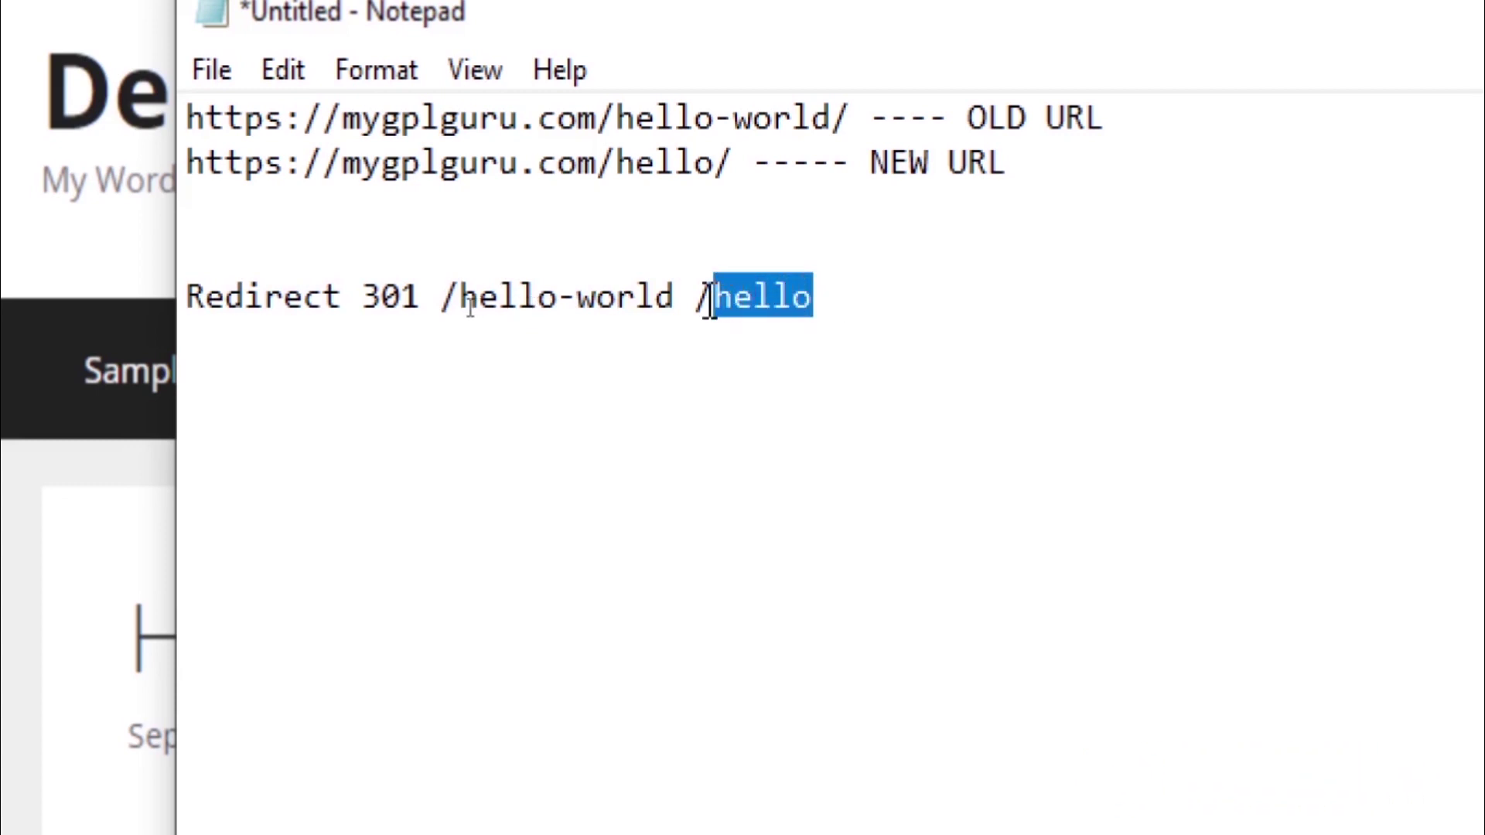
Step: Copy the rule "Redirect 301 /hello-world /hello" from Notepad into .htaccess, just above the mod_rewrite block's closing </IfModule>, and save the file
{"action": "left_click", "coordinate": [842, 297]}
{"action": "left_click_drag", "start_coordinate": [843, 294], "coordinate": [188, 371]}
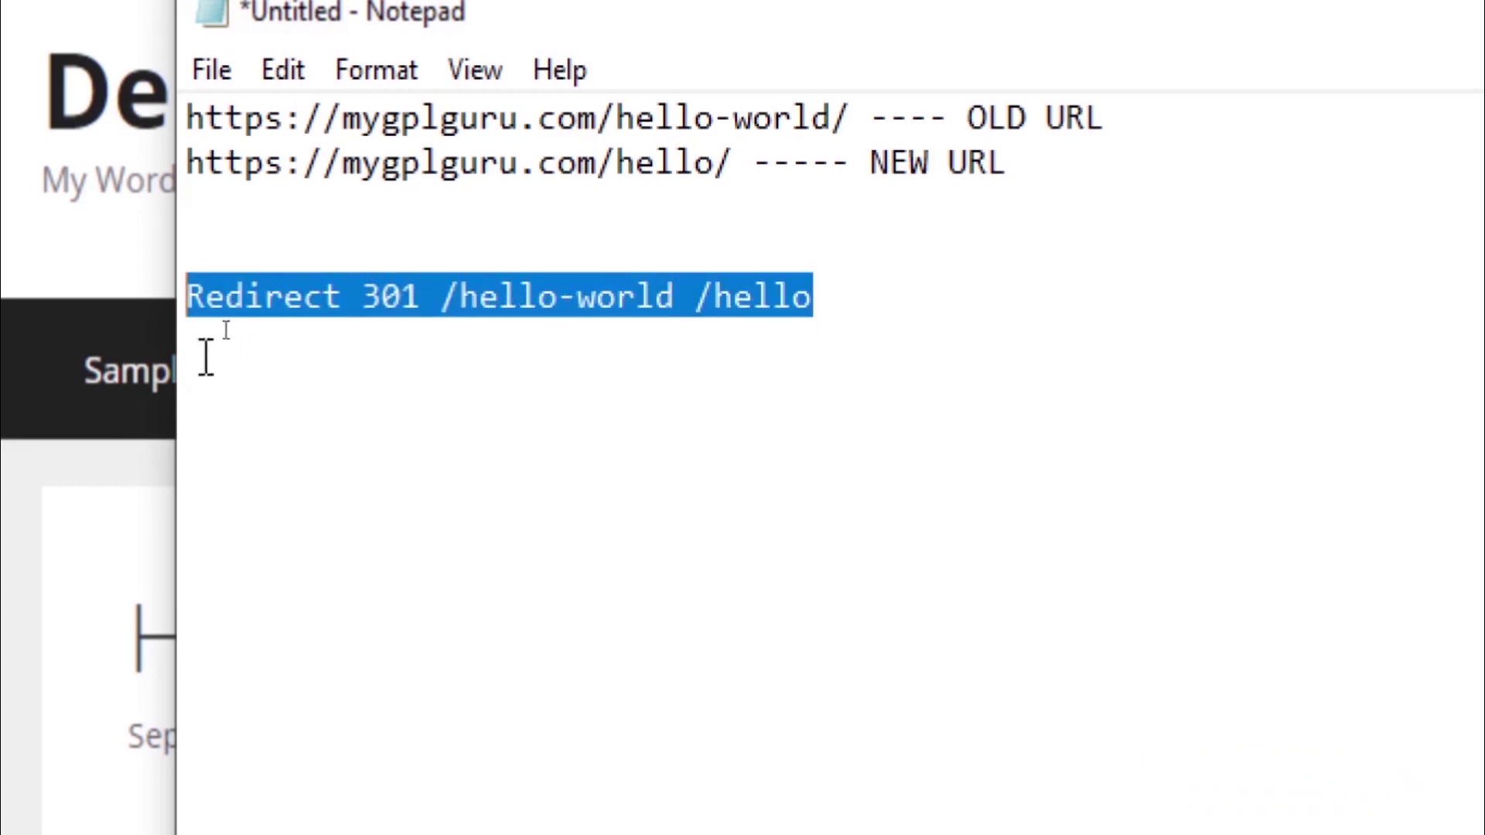
{"action": "right_click", "coordinate": [218, 306]}
{"action": "left_click", "coordinate": [324, 457]}
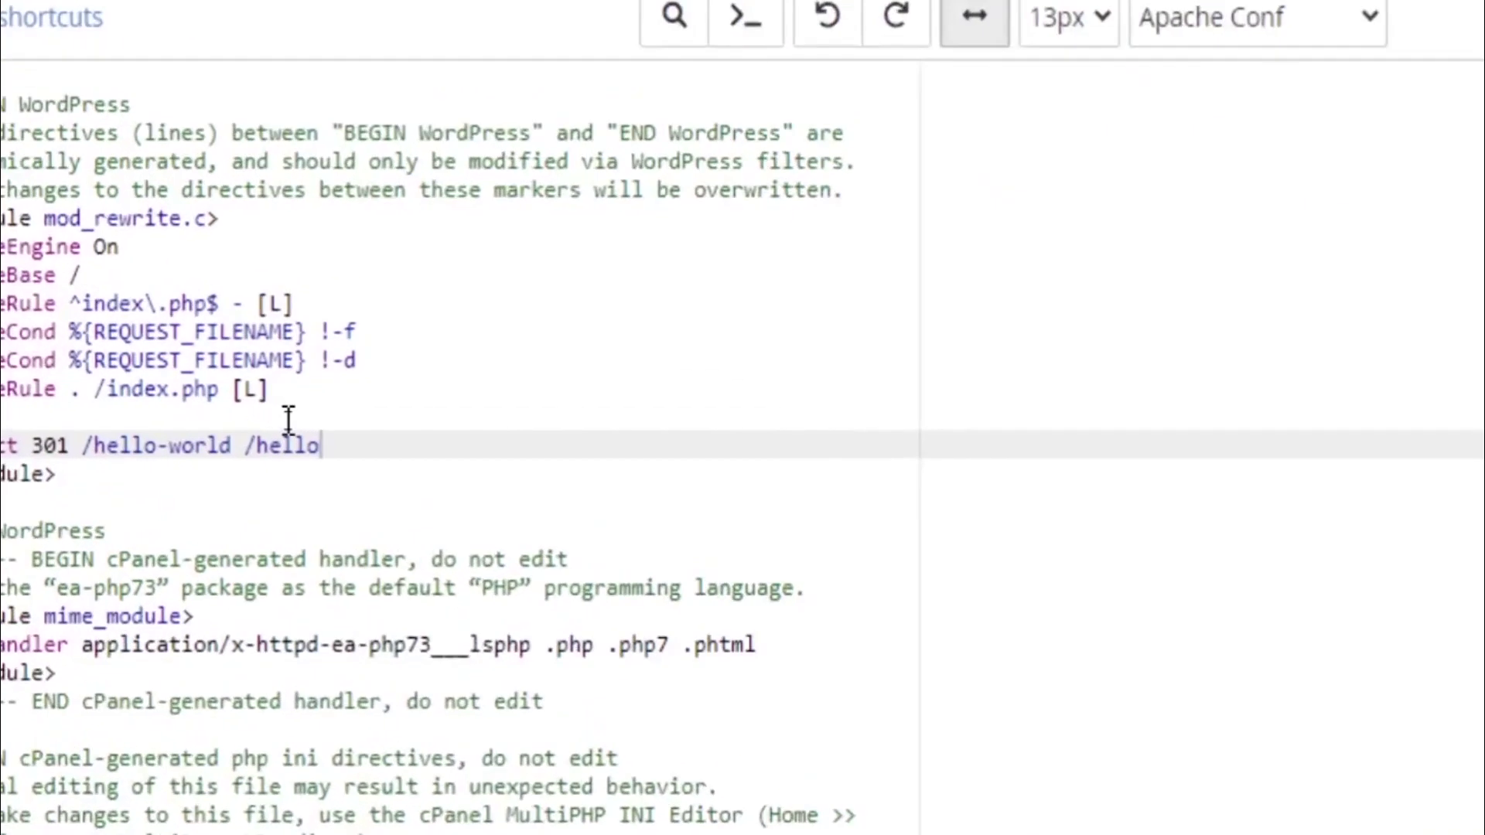
{"action": "left_click_drag", "start_coordinate": [112, 390], "coordinate": [325, 400]}
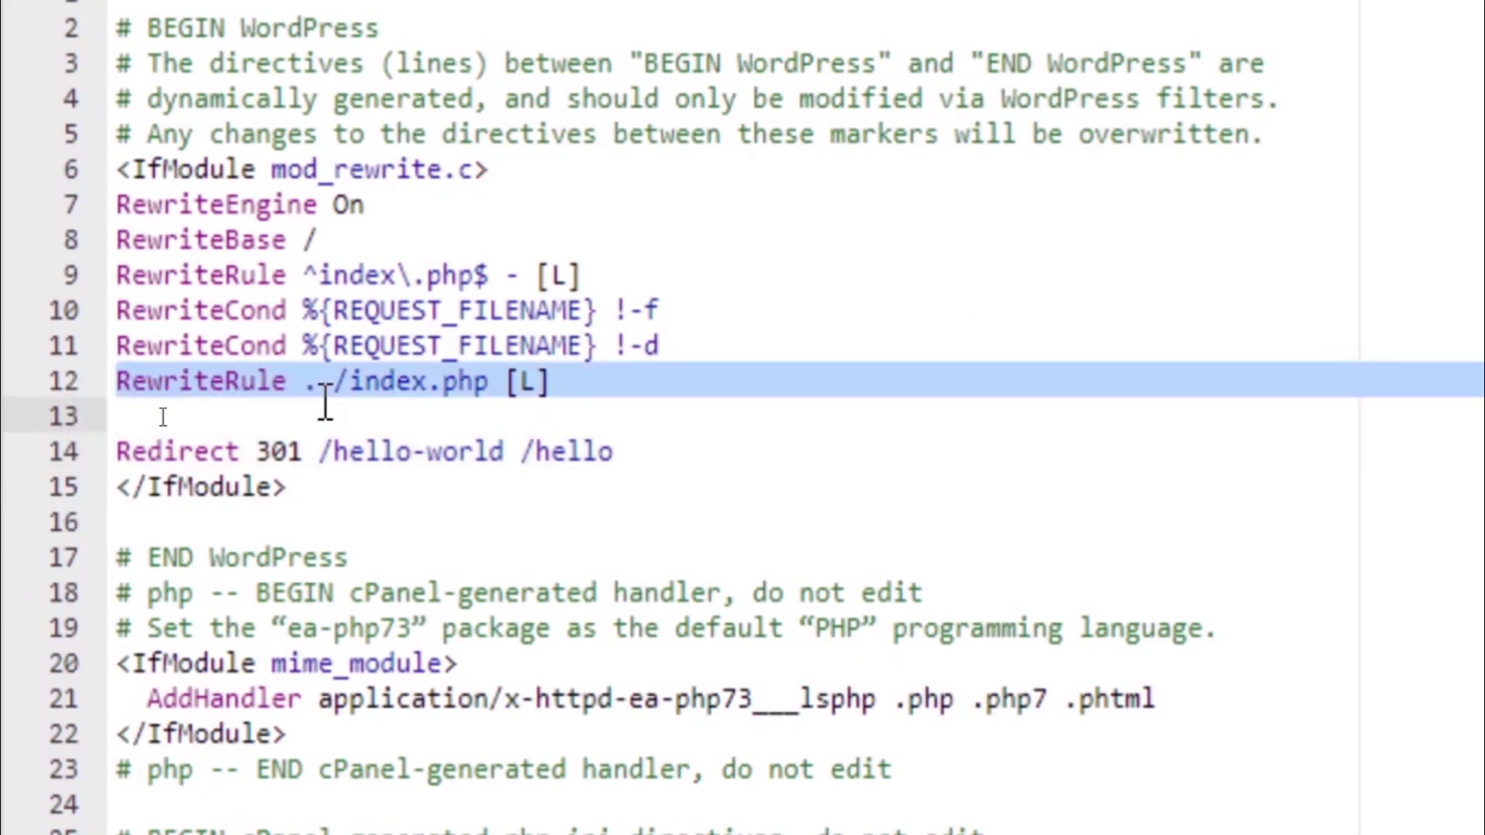
{"action": "left_click", "coordinate": [159, 418]}
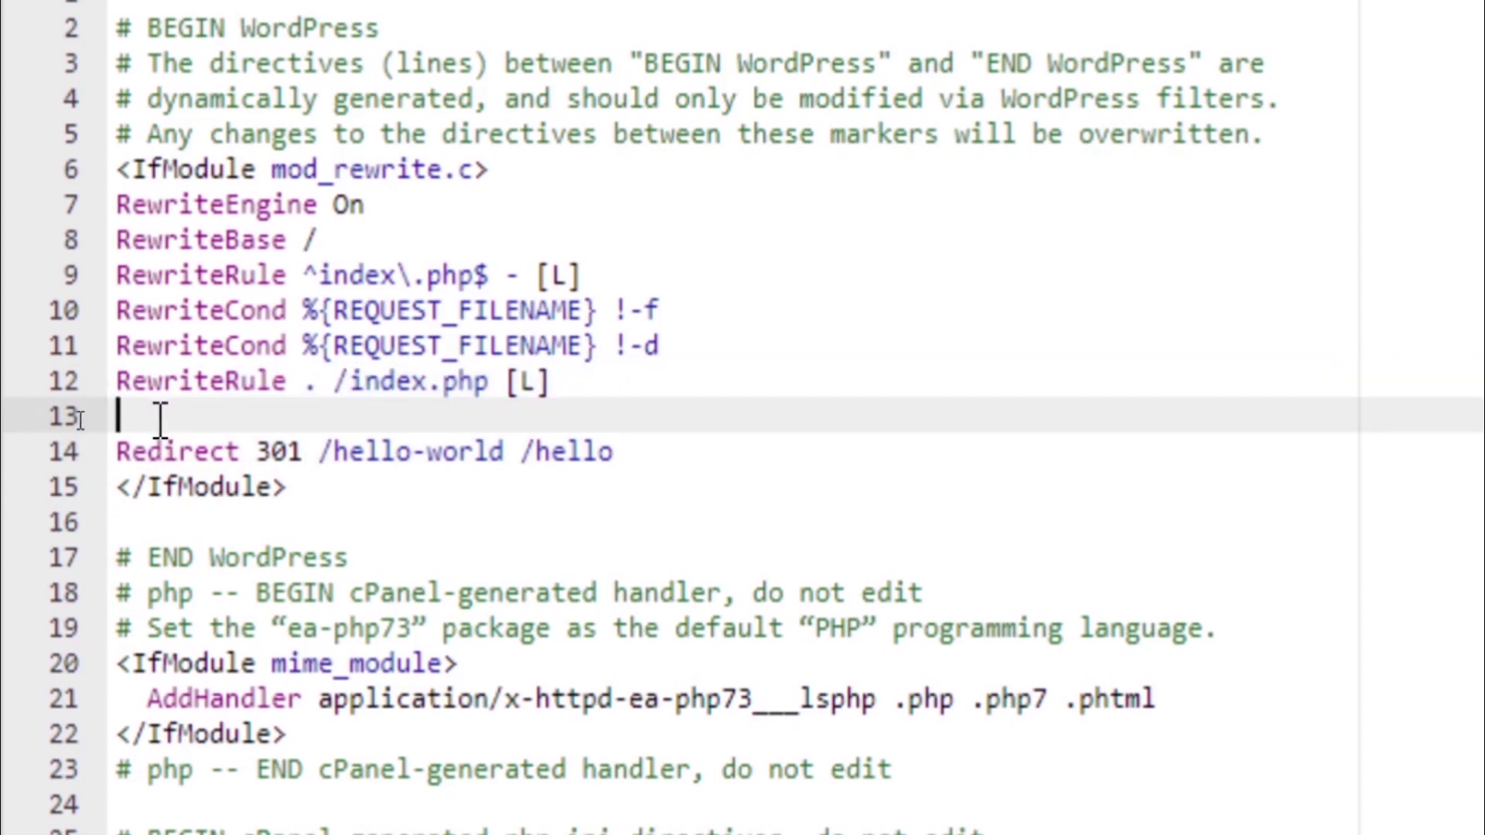
{"action": "left_click_drag", "start_coordinate": [114, 451], "coordinate": [31, 449]}
{"action": "left_click", "coordinate": [631, 448]}
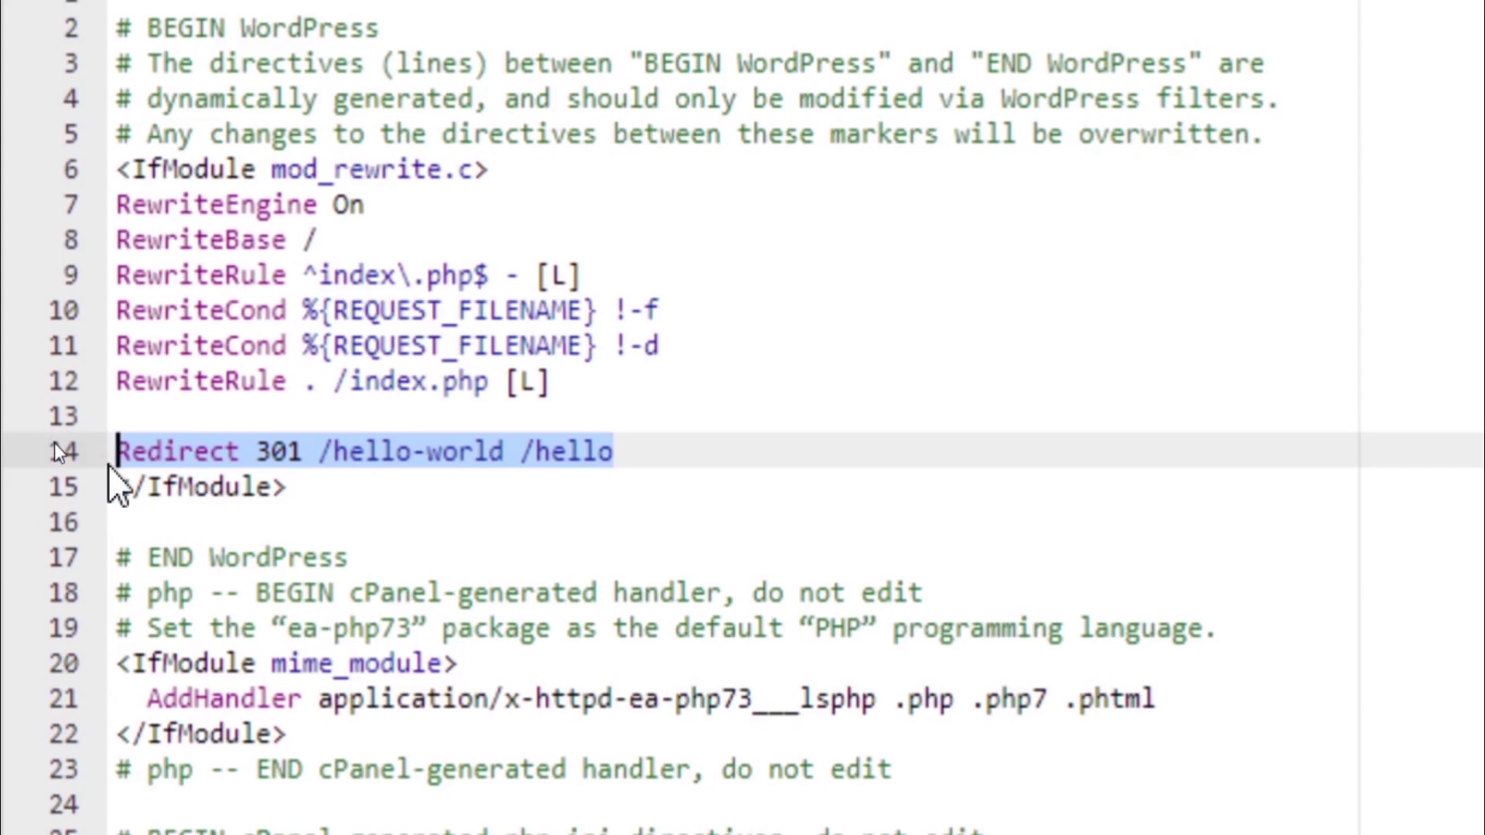
{"action": "key", "text": "End"}
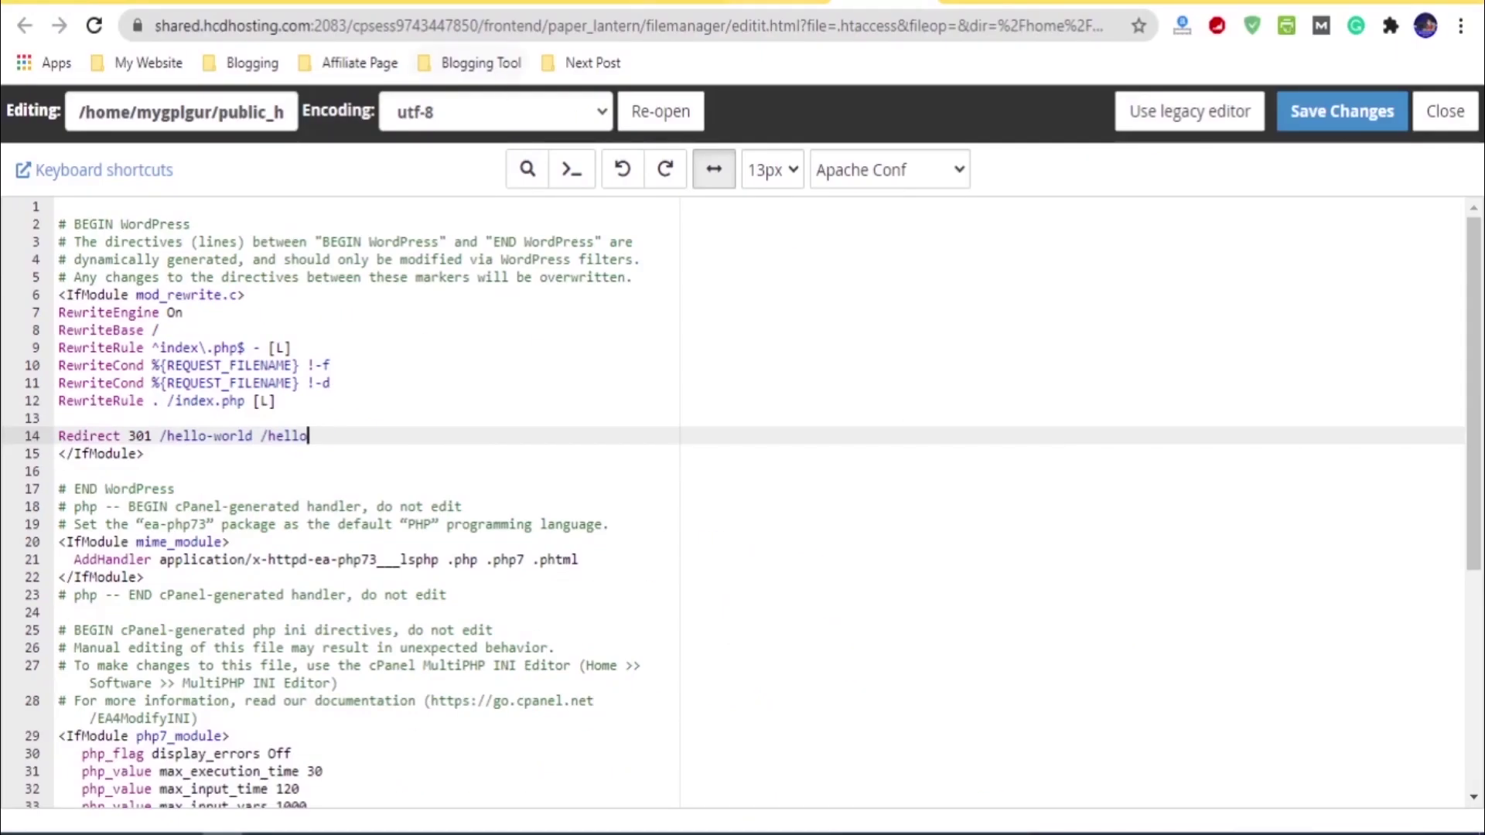
{"action": "left_click", "coordinate": [1341, 126]}
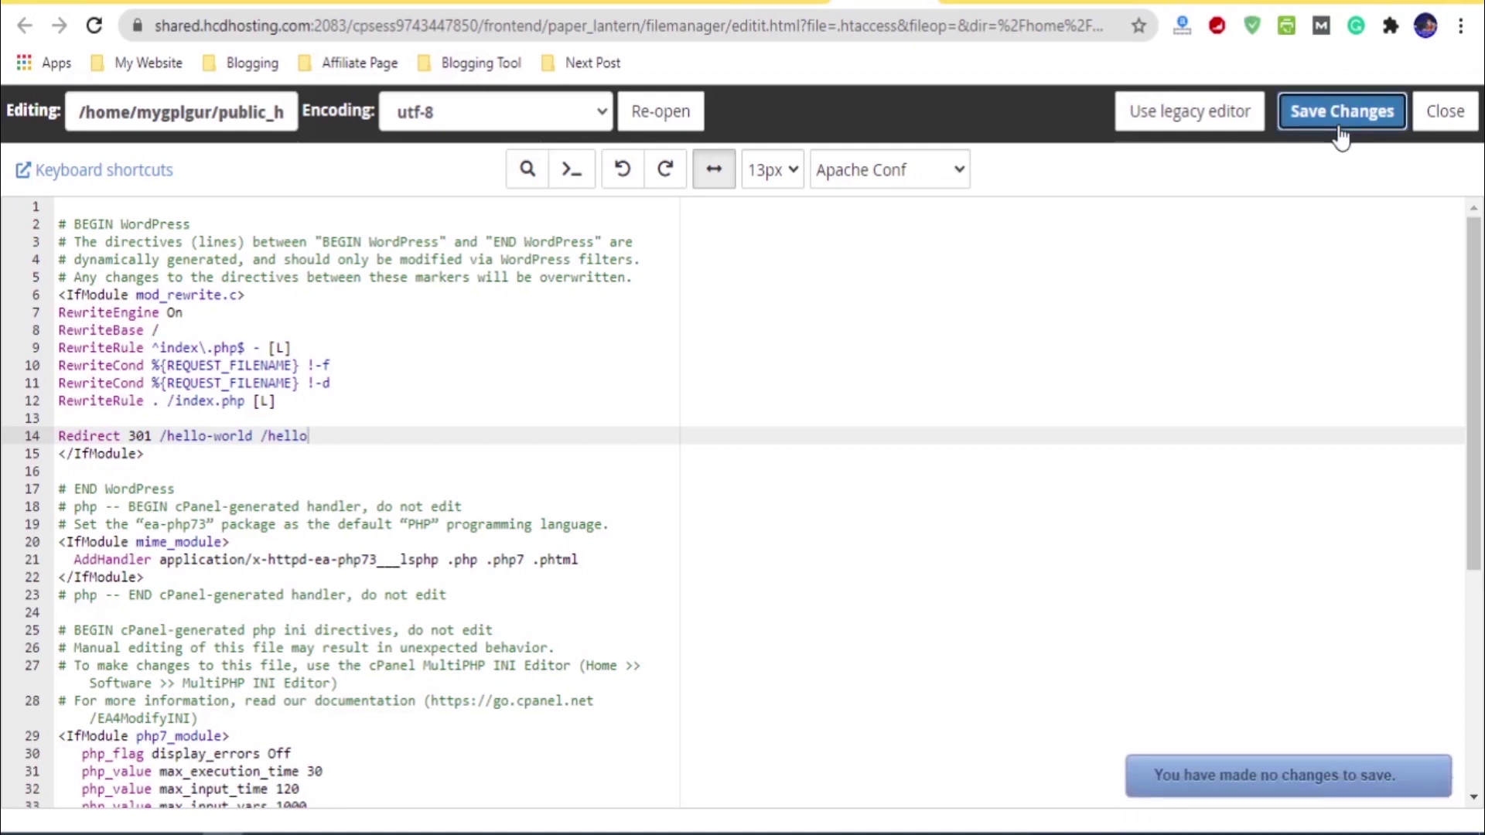
{"action": "left_click", "coordinate": [1362, 736]}
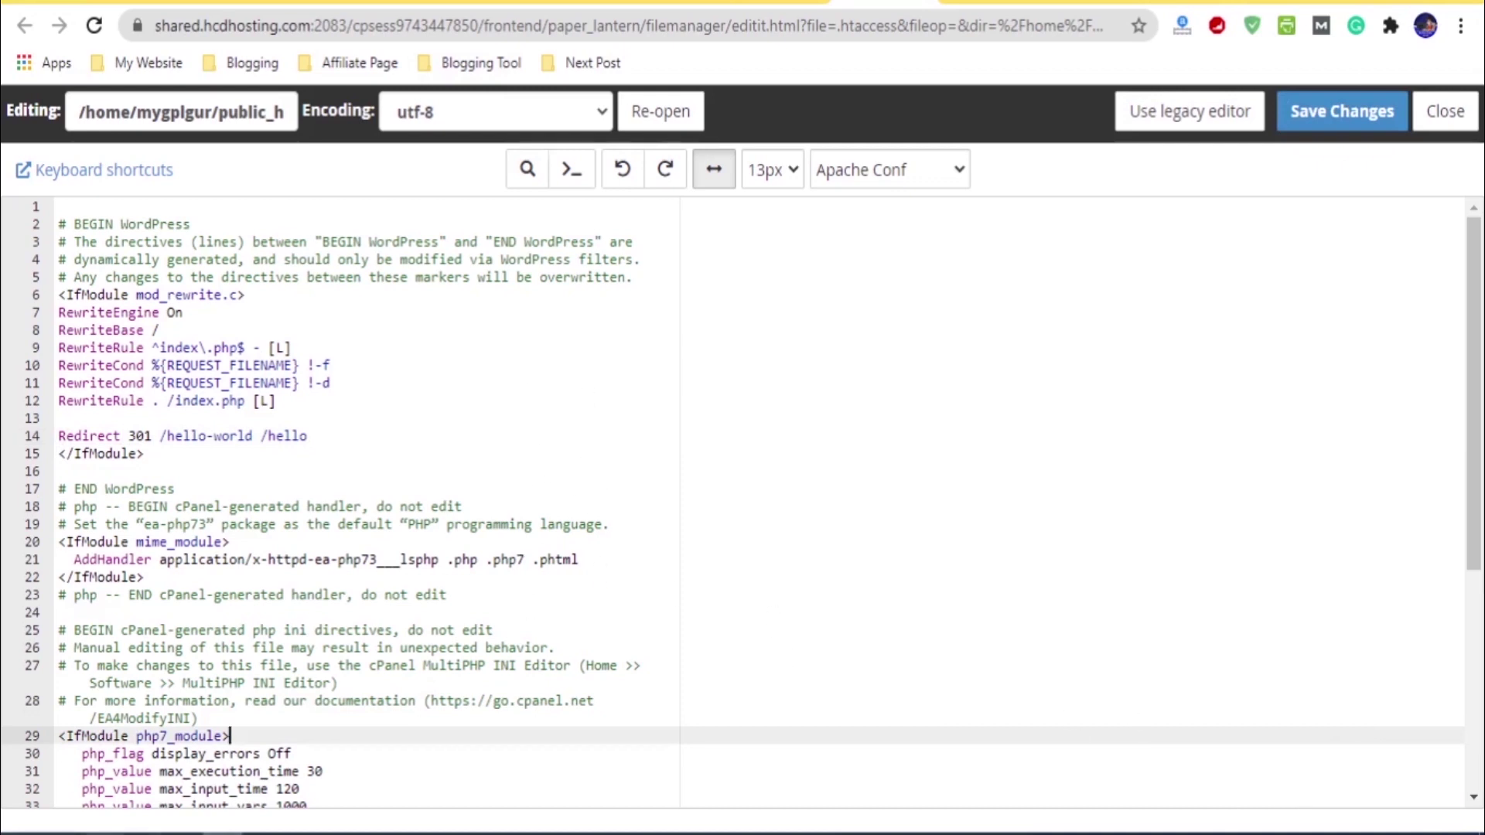
{"action": "key", "text": "alt+Tab"}
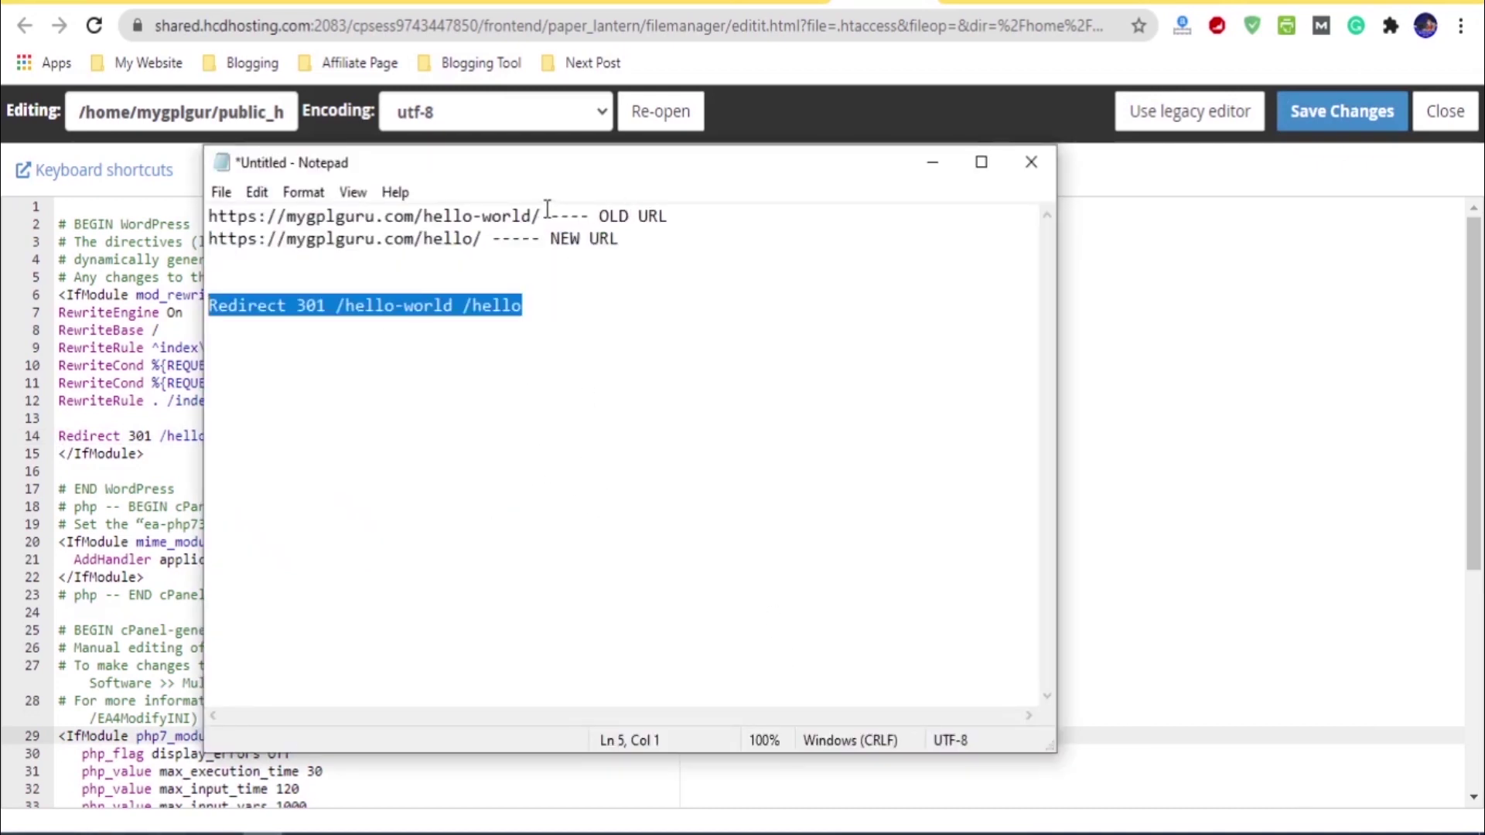
{"action": "left_click_drag", "start_coordinate": [545, 216], "coordinate": [213, 222]}
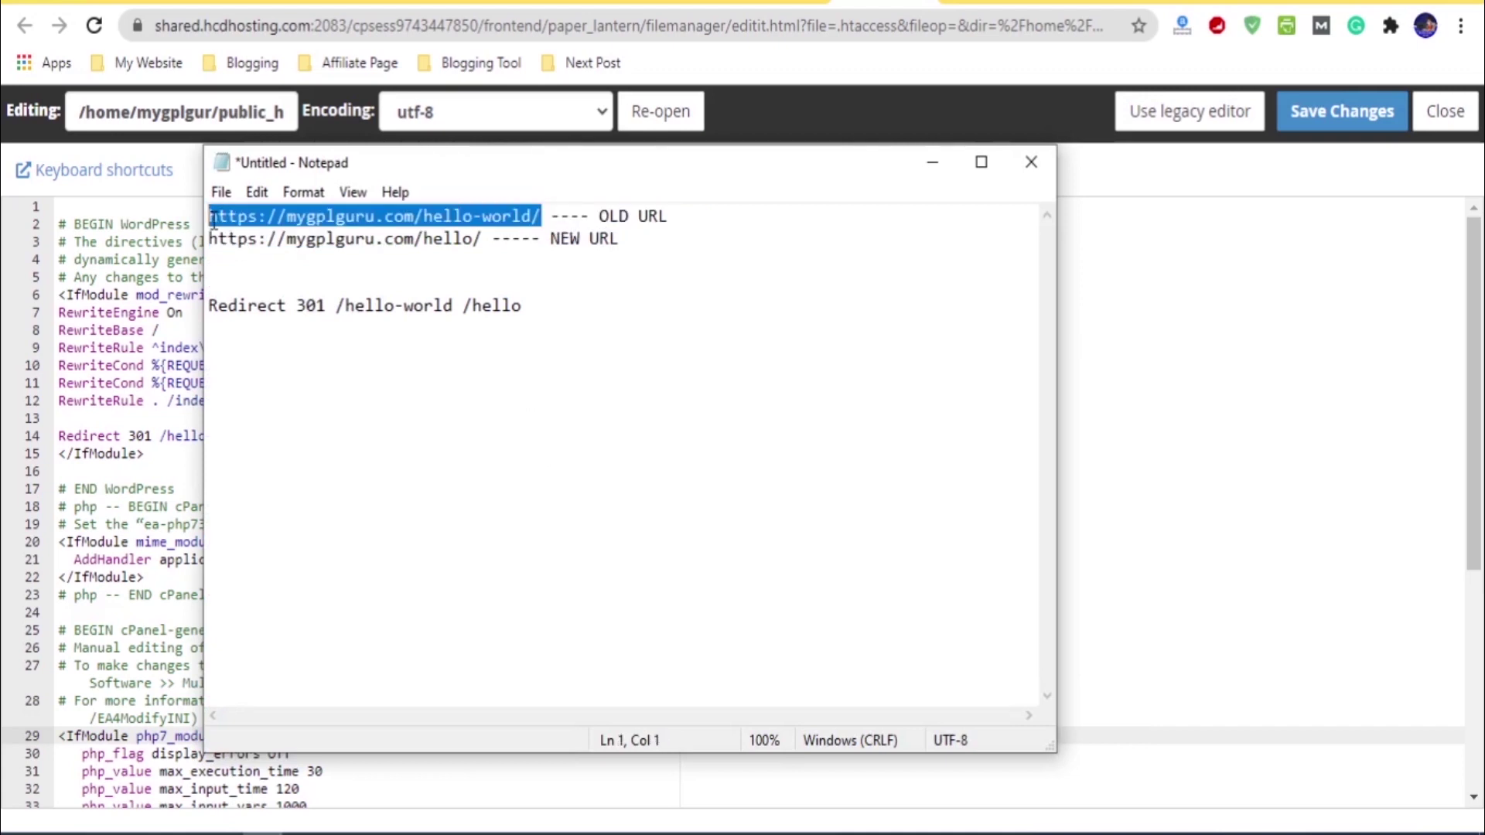
{"action": "right_click", "coordinate": [213, 220]}
{"action": "left_click", "coordinate": [294, 297]}
{"action": "left_click", "coordinate": [1461, 25]}
{"action": "left_click", "coordinate": [1384, 112]}
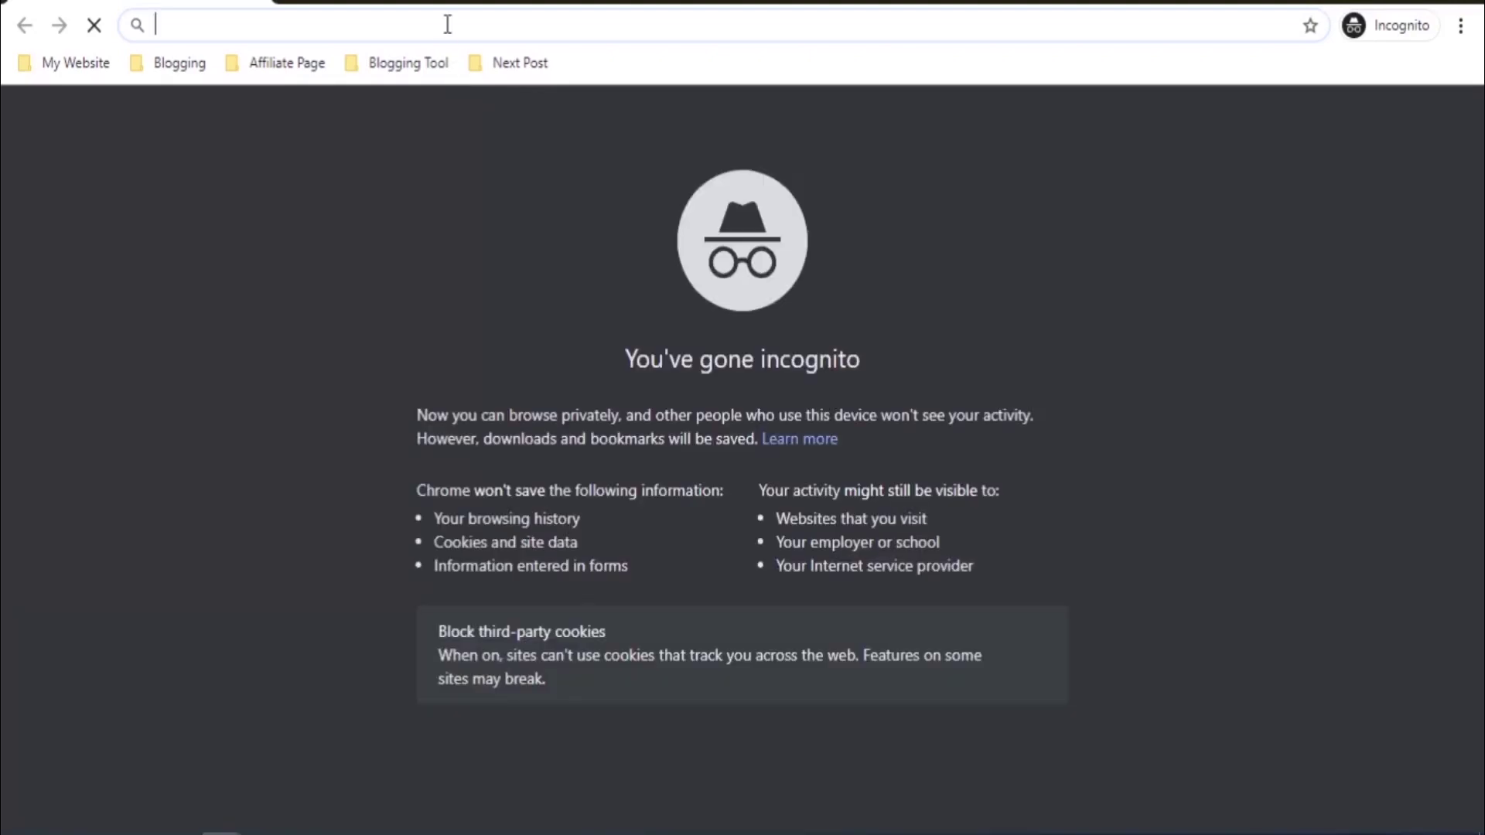
{"action": "right_click", "coordinate": [447, 23]}
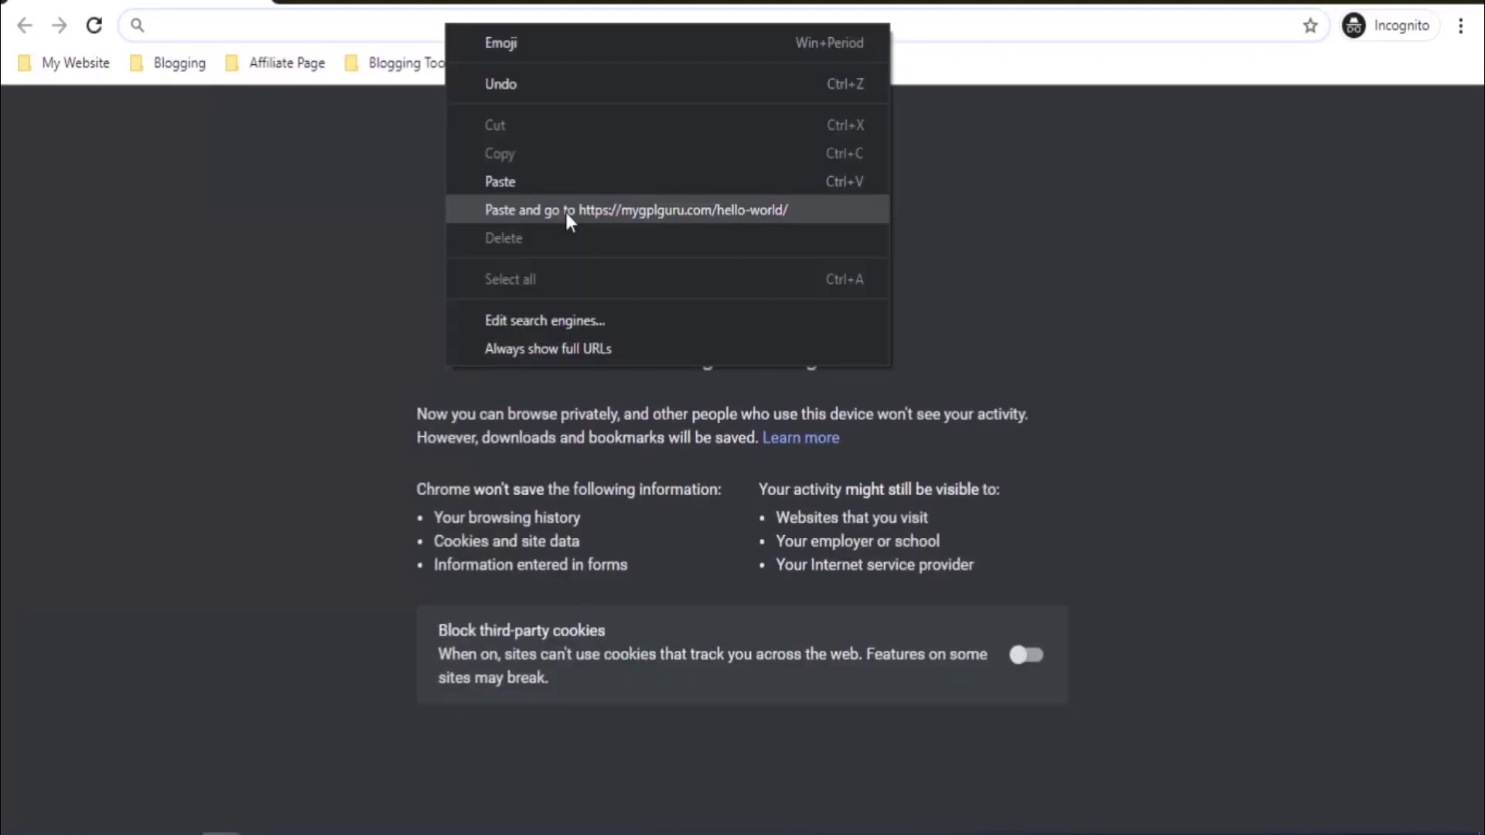
{"action": "left_click", "coordinate": [565, 210]}
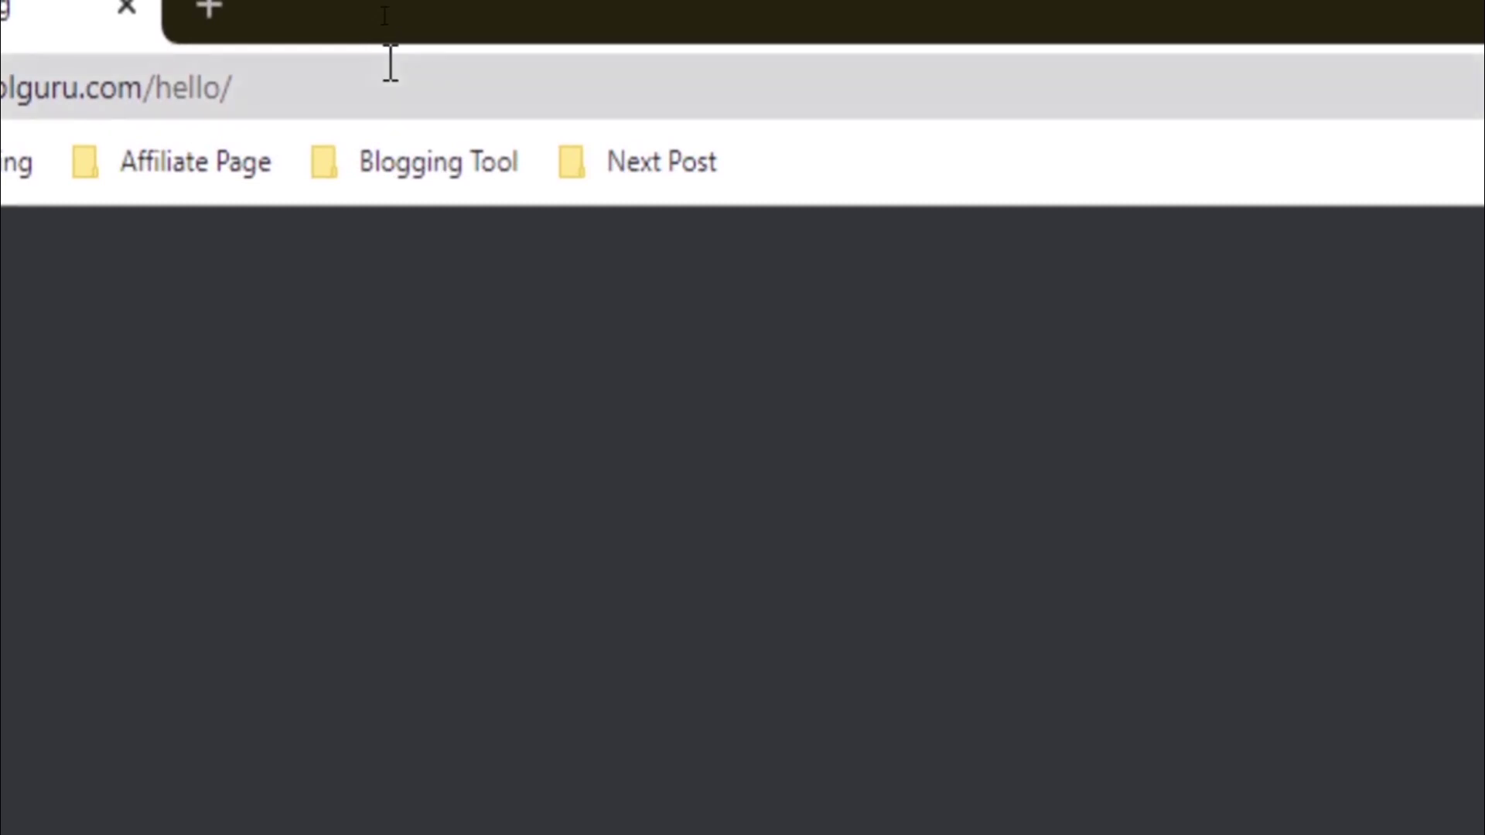
{"action": "left_click", "coordinate": [341, 85]}
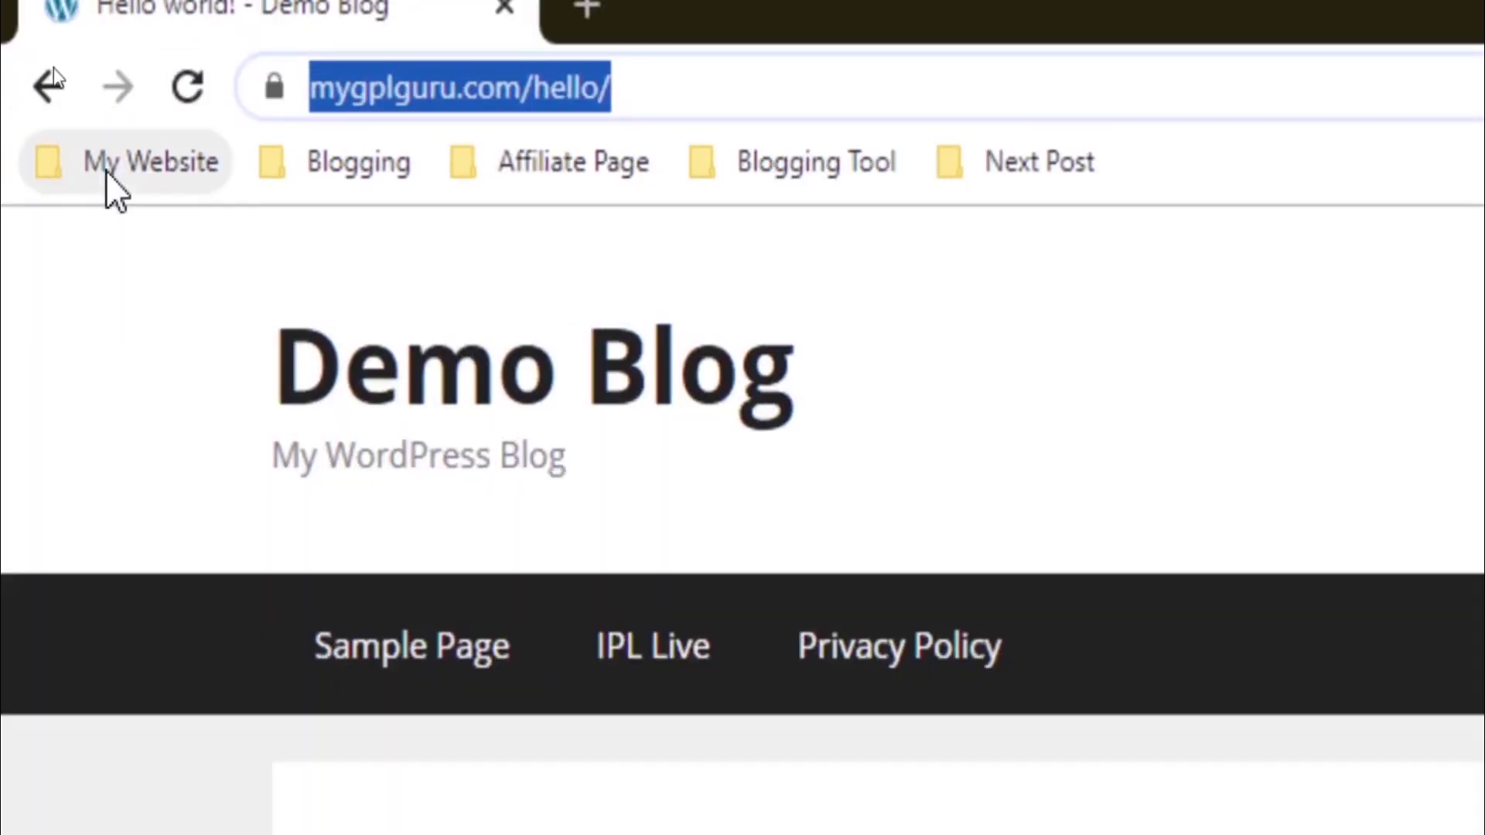
{"action": "key", "text": "ctrl+v"}
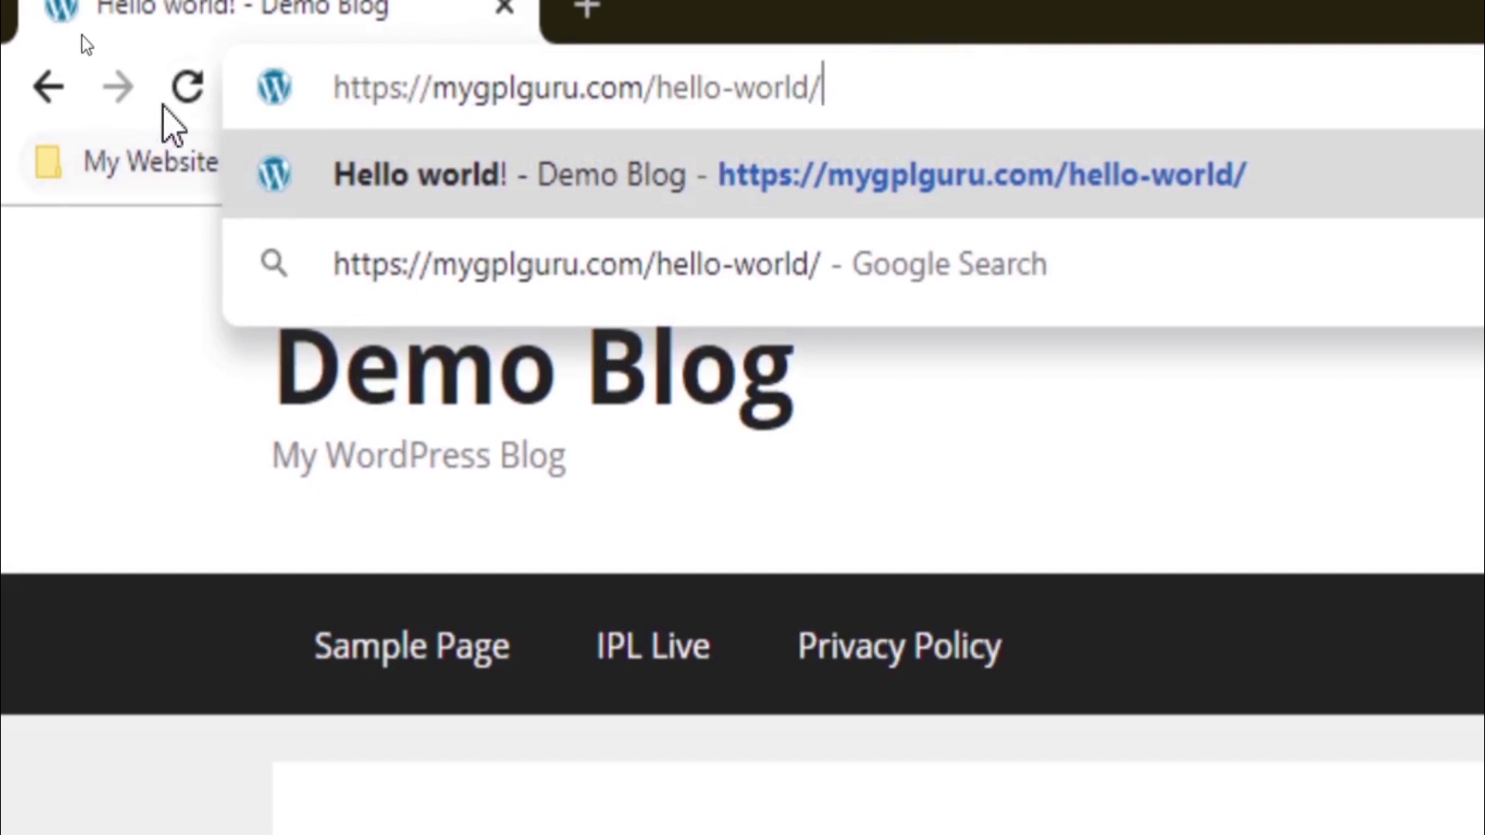
{"action": "key", "text": "Return"}
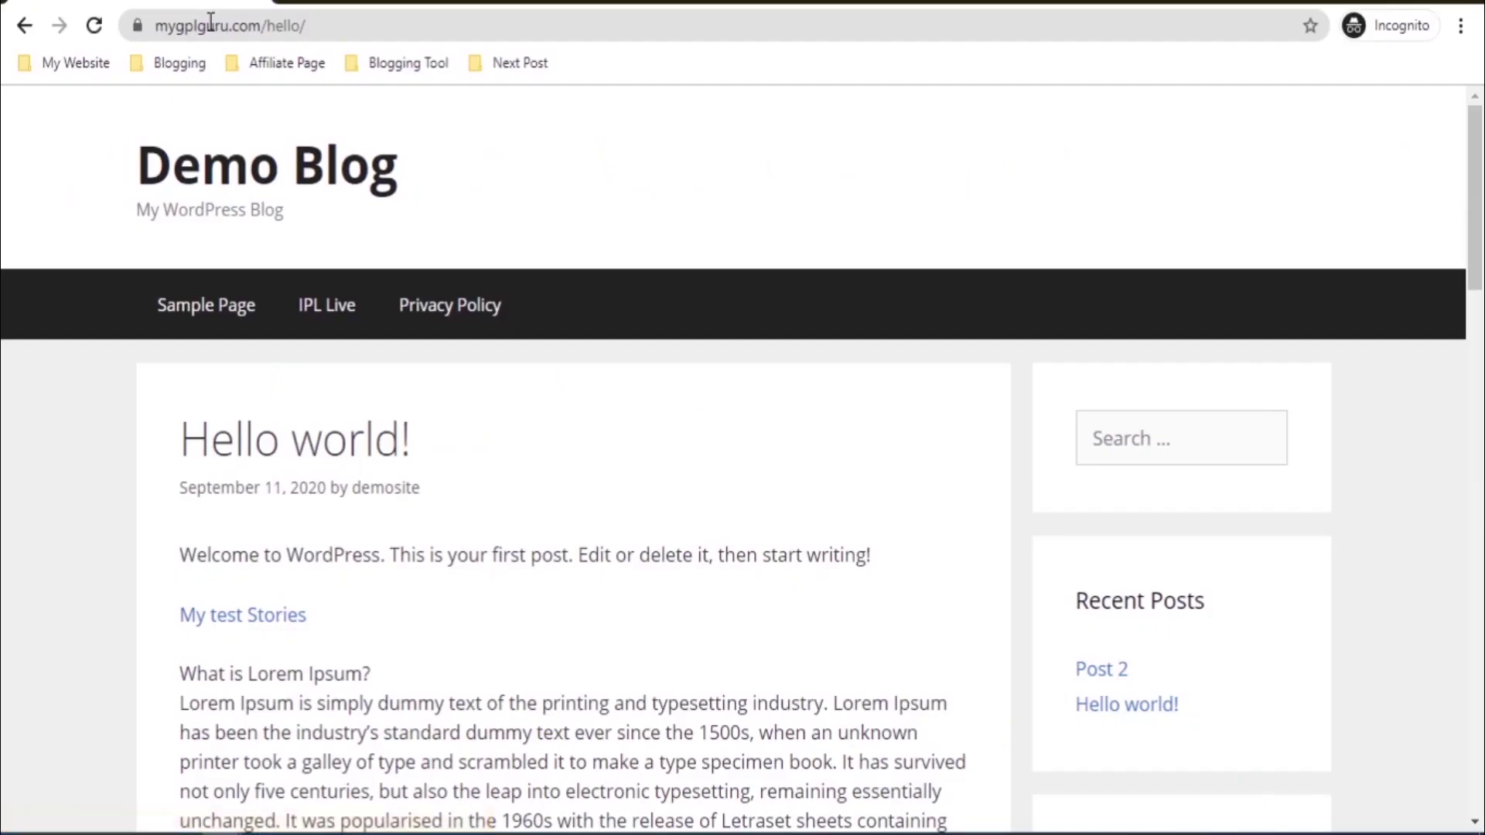
{"action": "scroll", "coordinate": [433, 503], "scroll_direction": "down", "scroll_amount": 10}
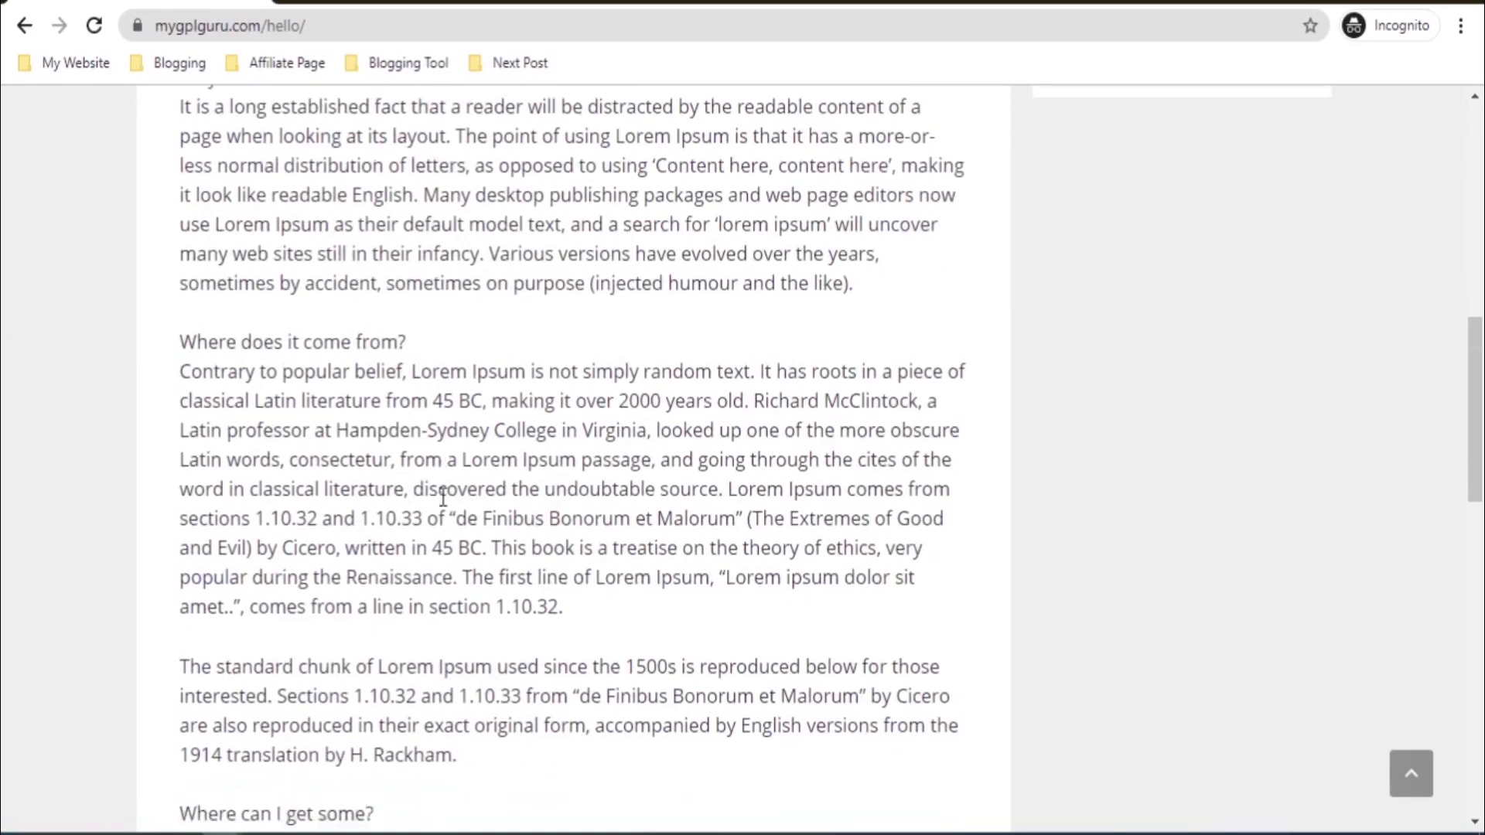
{"action": "scroll", "coordinate": [437, 508], "scroll_direction": "down", "scroll_amount": 9}
Step: Return to the WordPress dashboard, open the page for adding plugins in a new tab, and search it for "redirect"
{"action": "key", "text": "alt+Tab"}
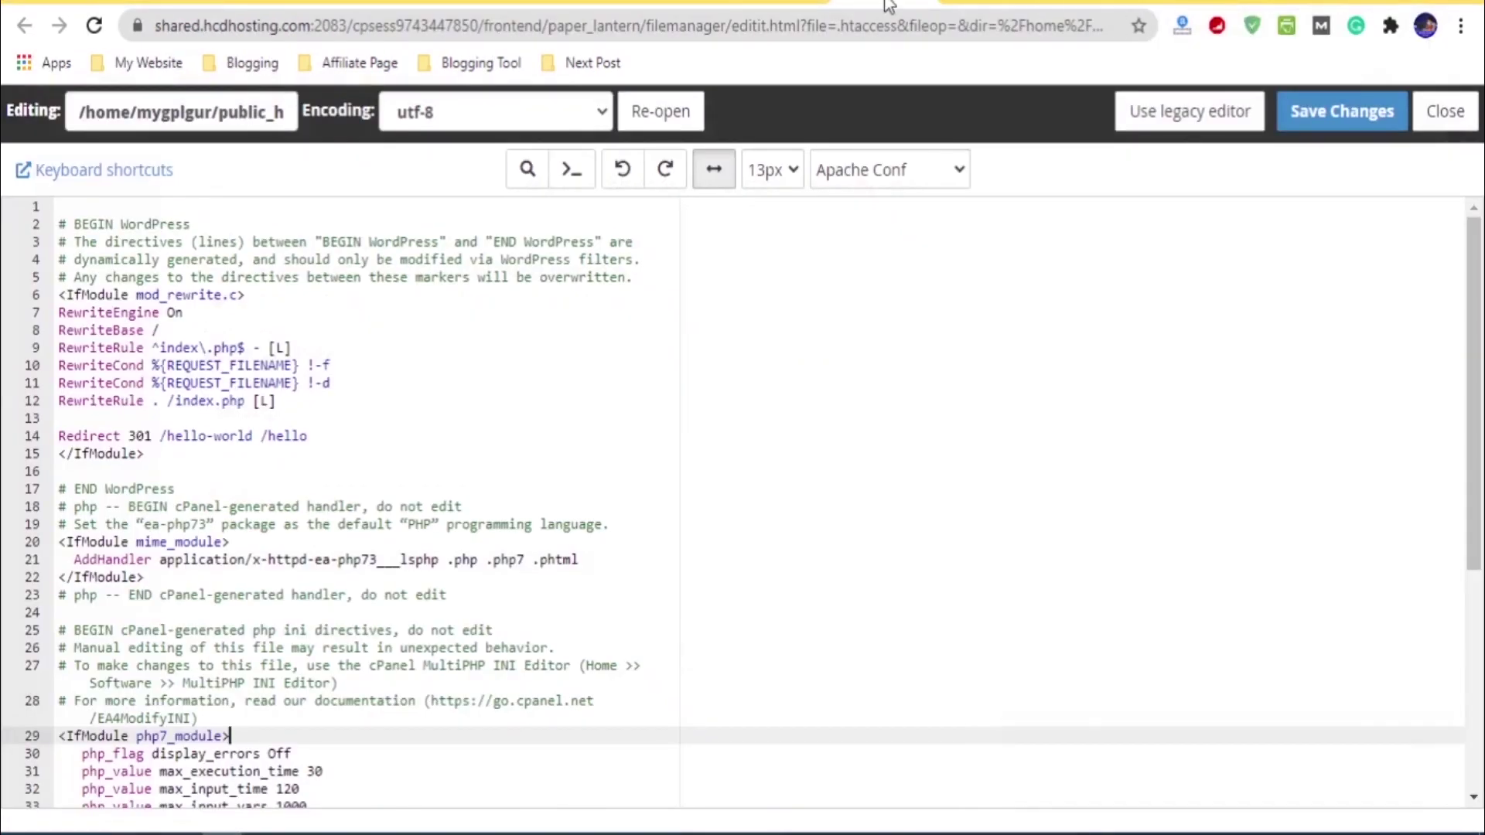
{"action": "key", "text": "ctrl+Tab"}
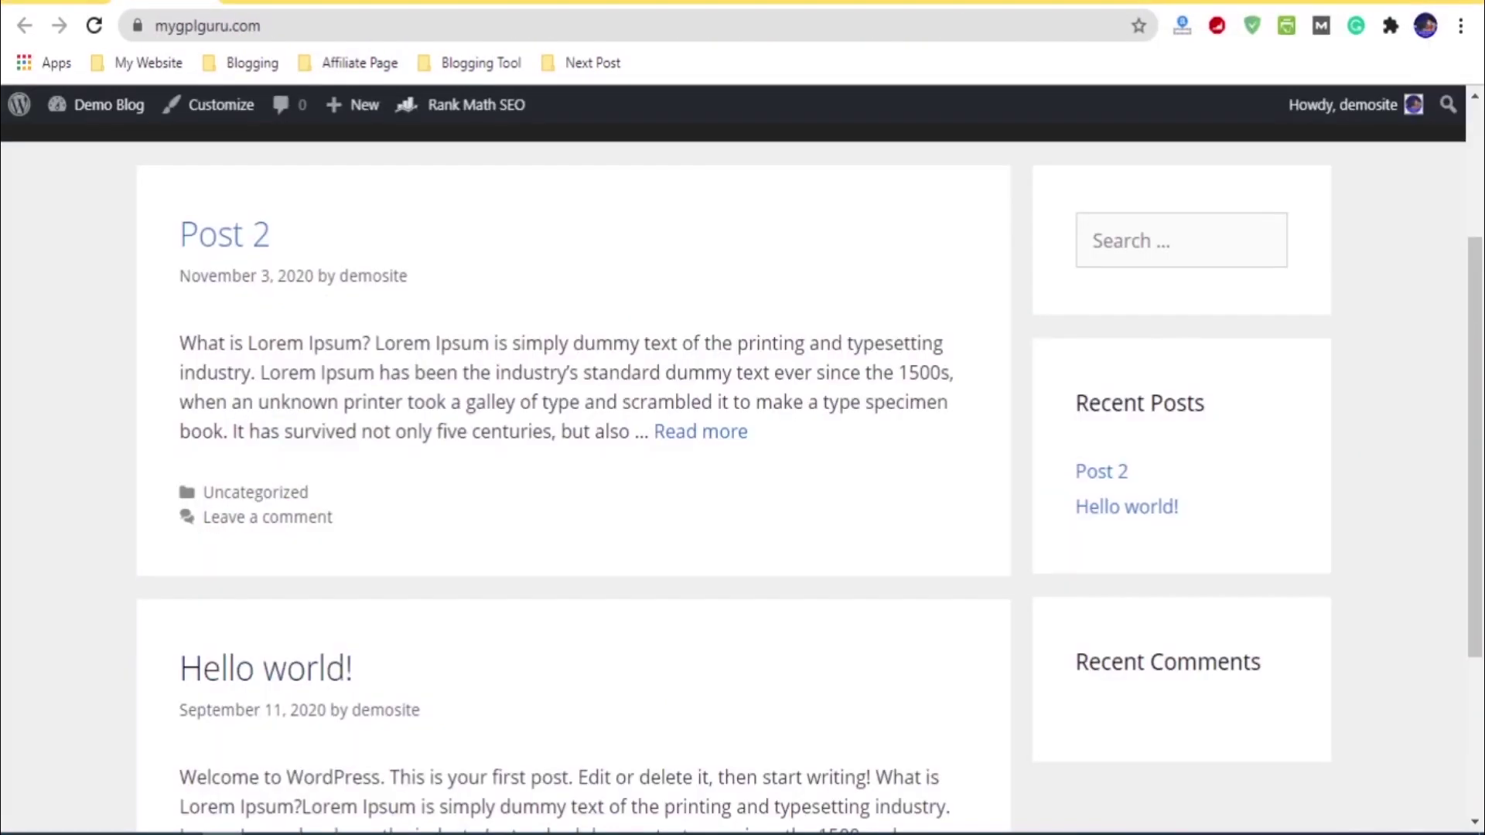
{"action": "key", "text": "ctrl+Tab"}
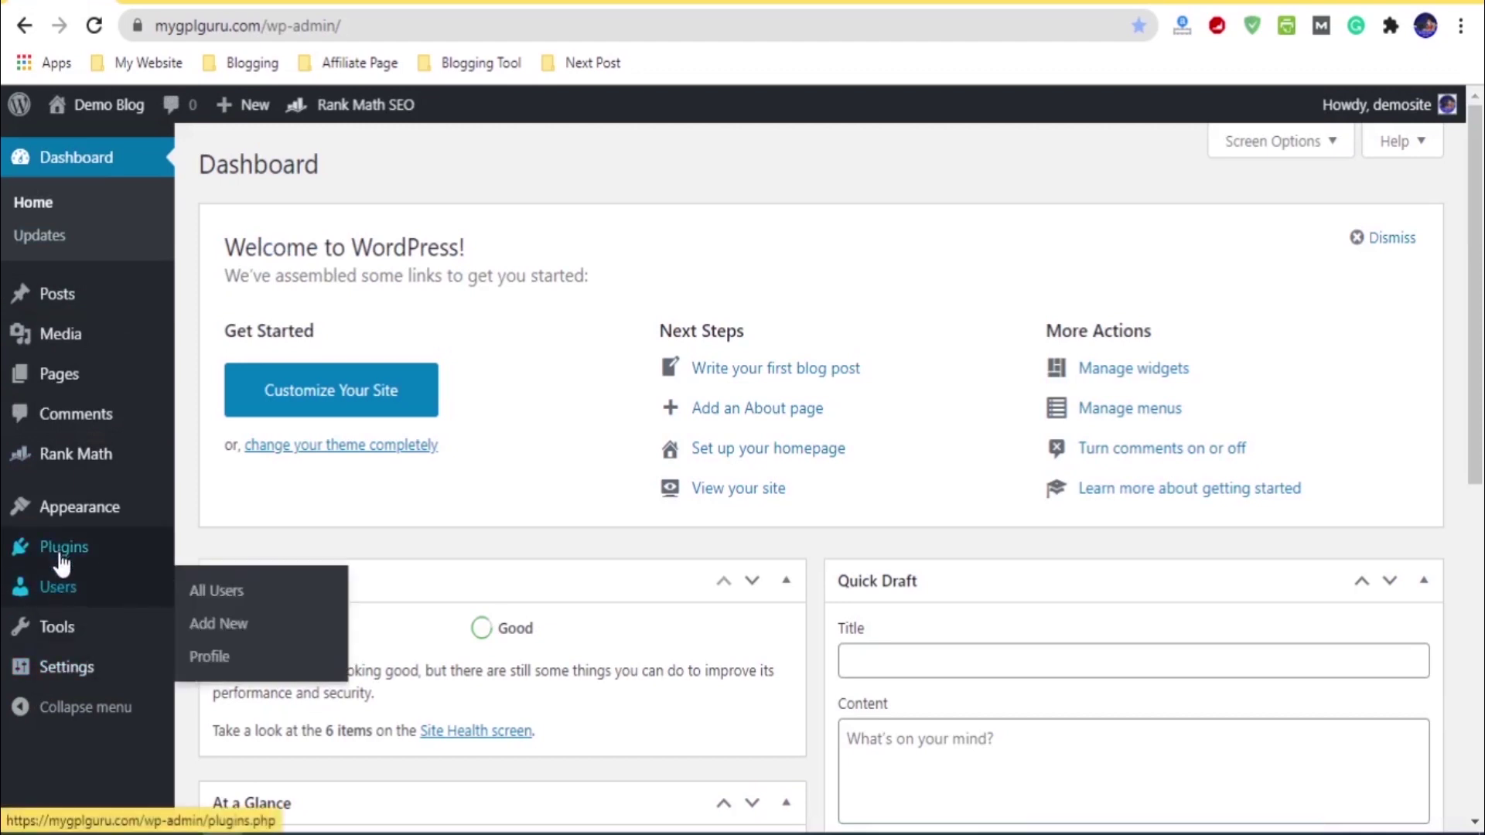
{"action": "mouse_move", "coordinate": [112, 565]}
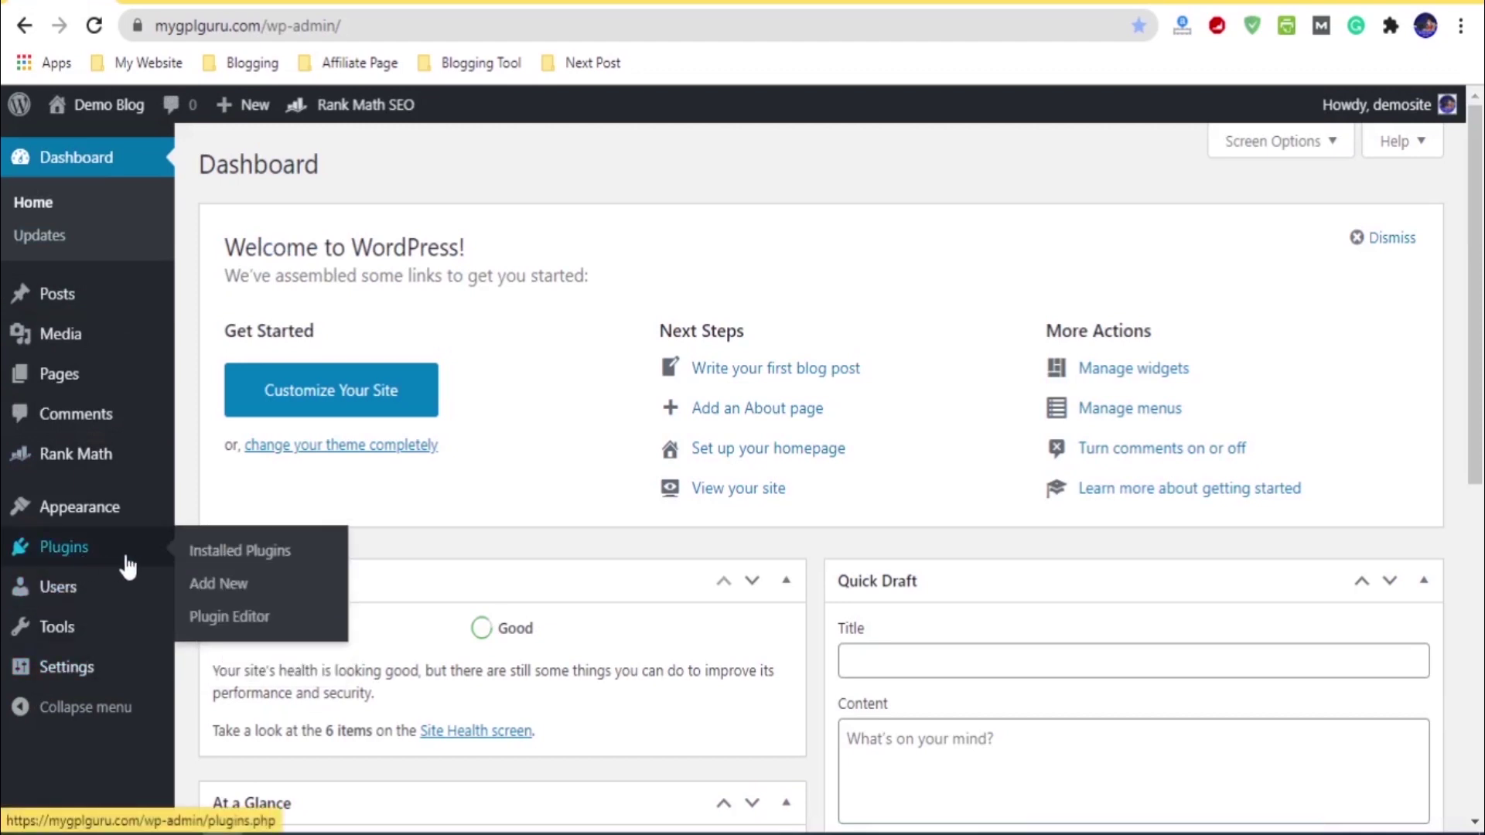
{"action": "right_click", "coordinate": [212, 580]}
{"action": "left_click", "coordinate": [300, 591]}
{"action": "key", "text": "ctrl+Tab"}
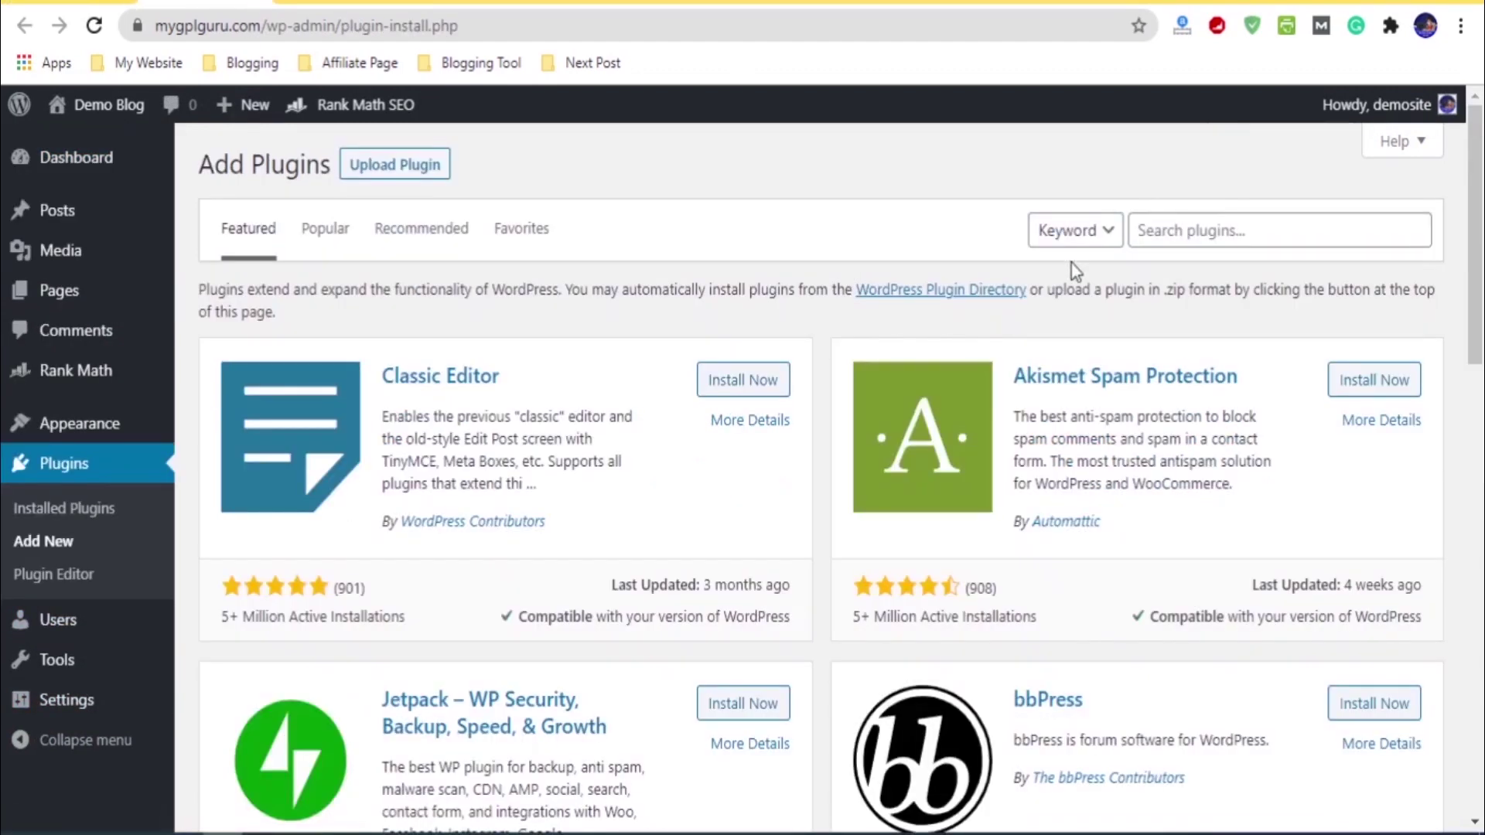
{"action": "left_click", "coordinate": [1178, 234]}
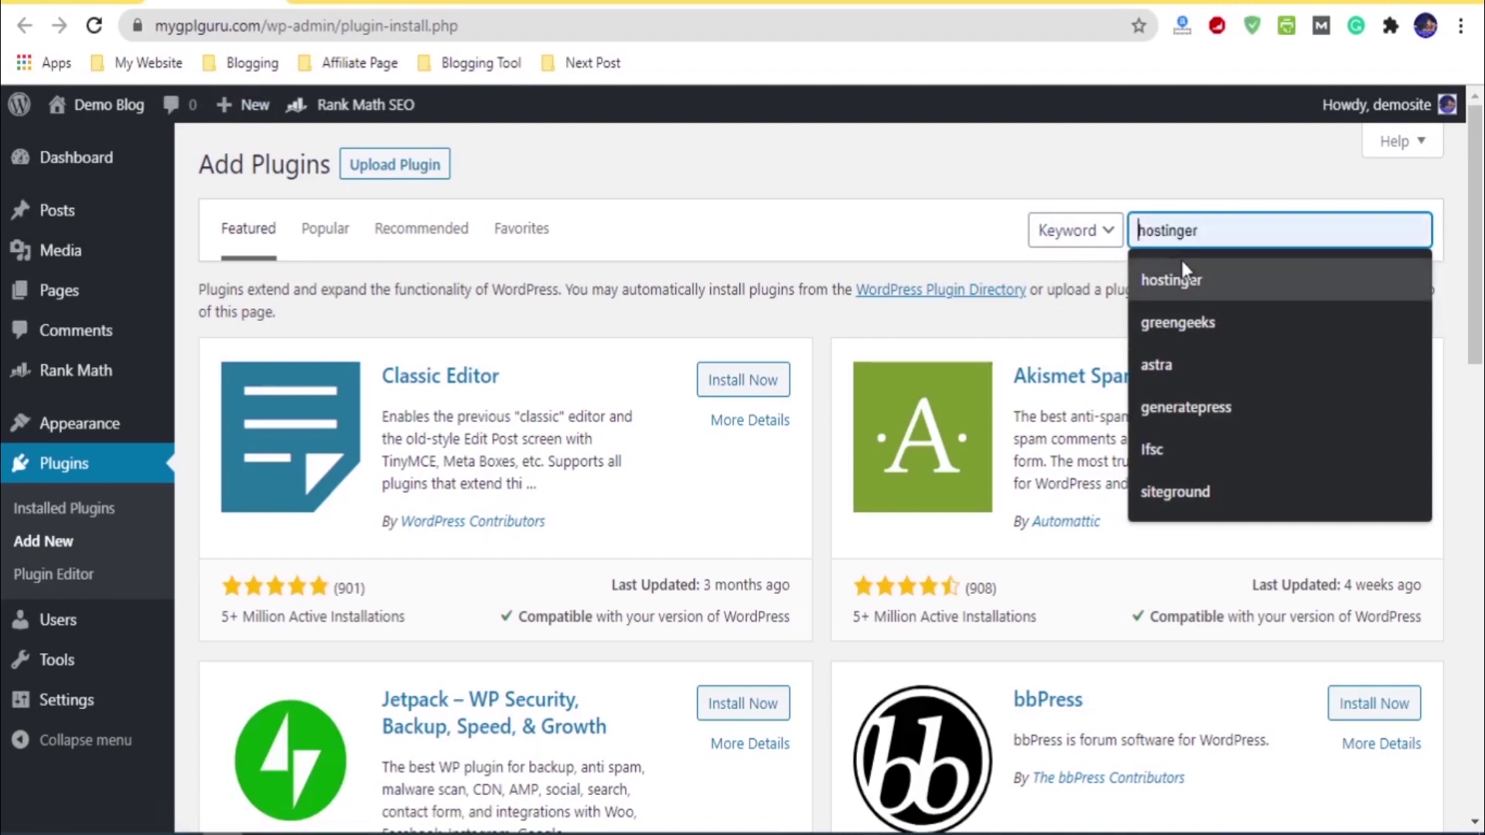
{"action": "type", "text": "red"}
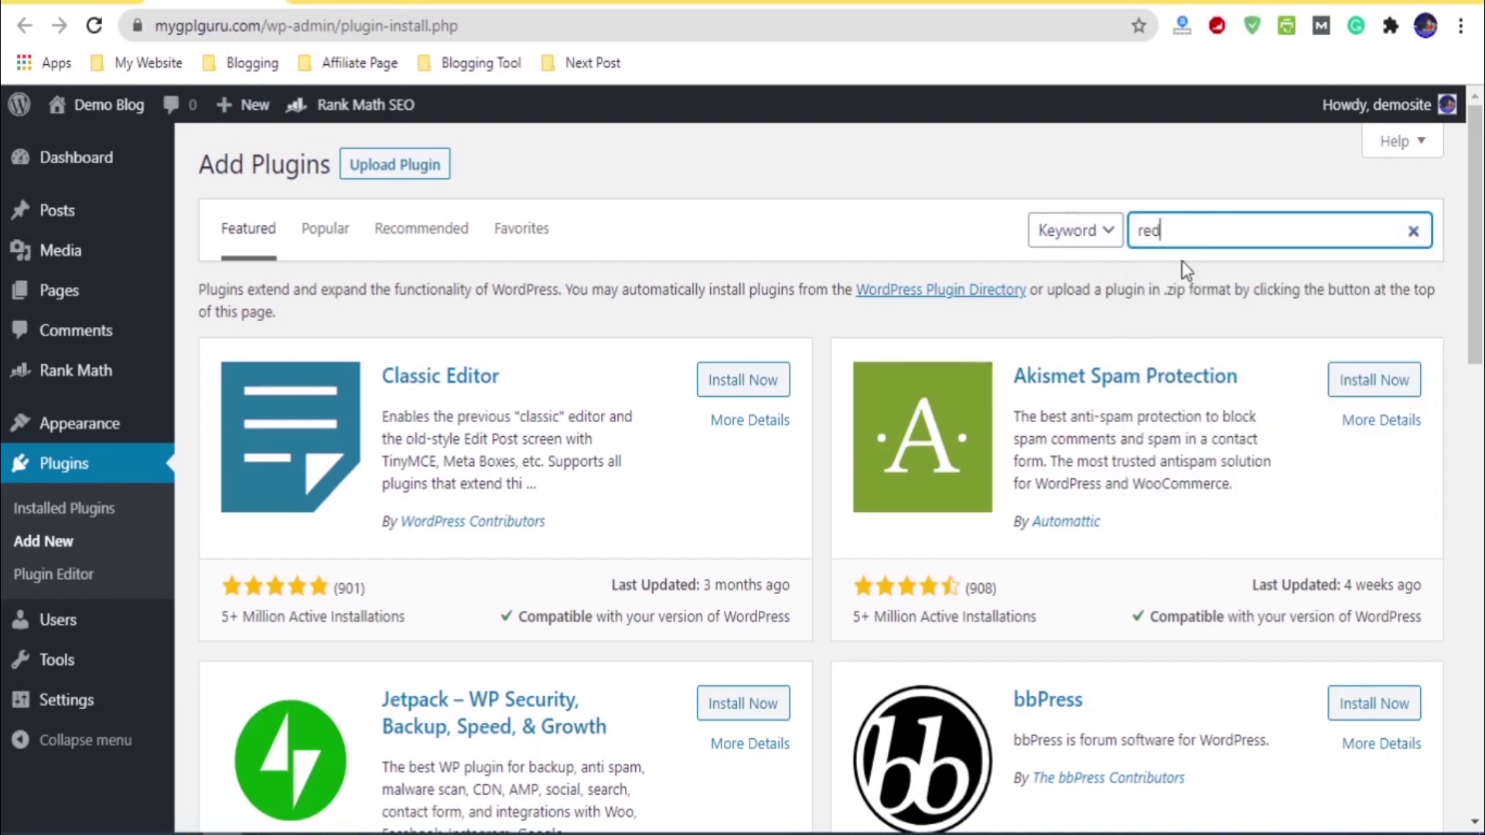
{"action": "type", "text": "irect"}
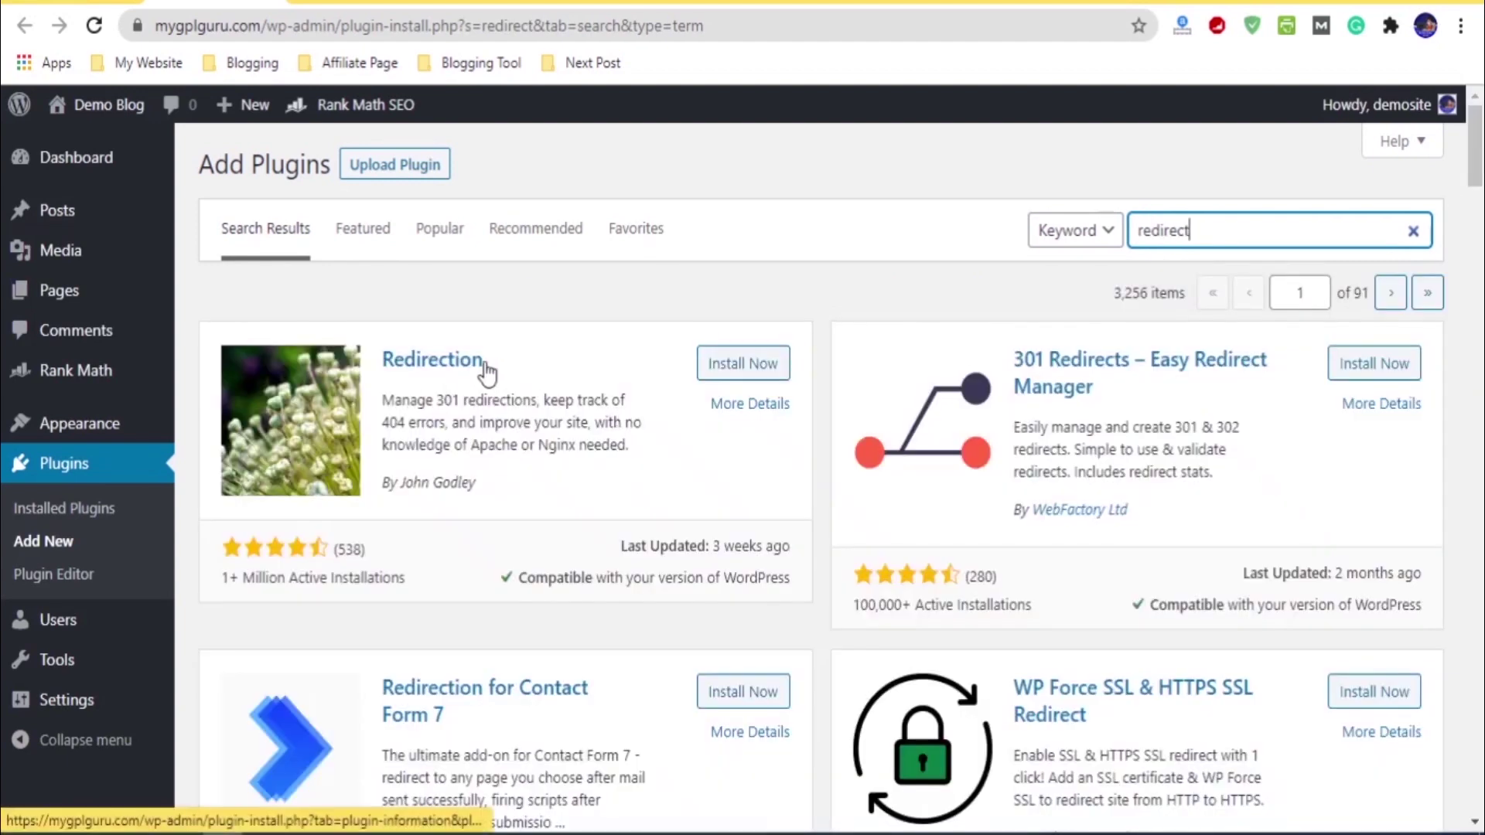
Step: Install and activate the Redirection plugin from the search results
{"action": "left_click_drag", "start_coordinate": [495, 359], "coordinate": [371, 363]}
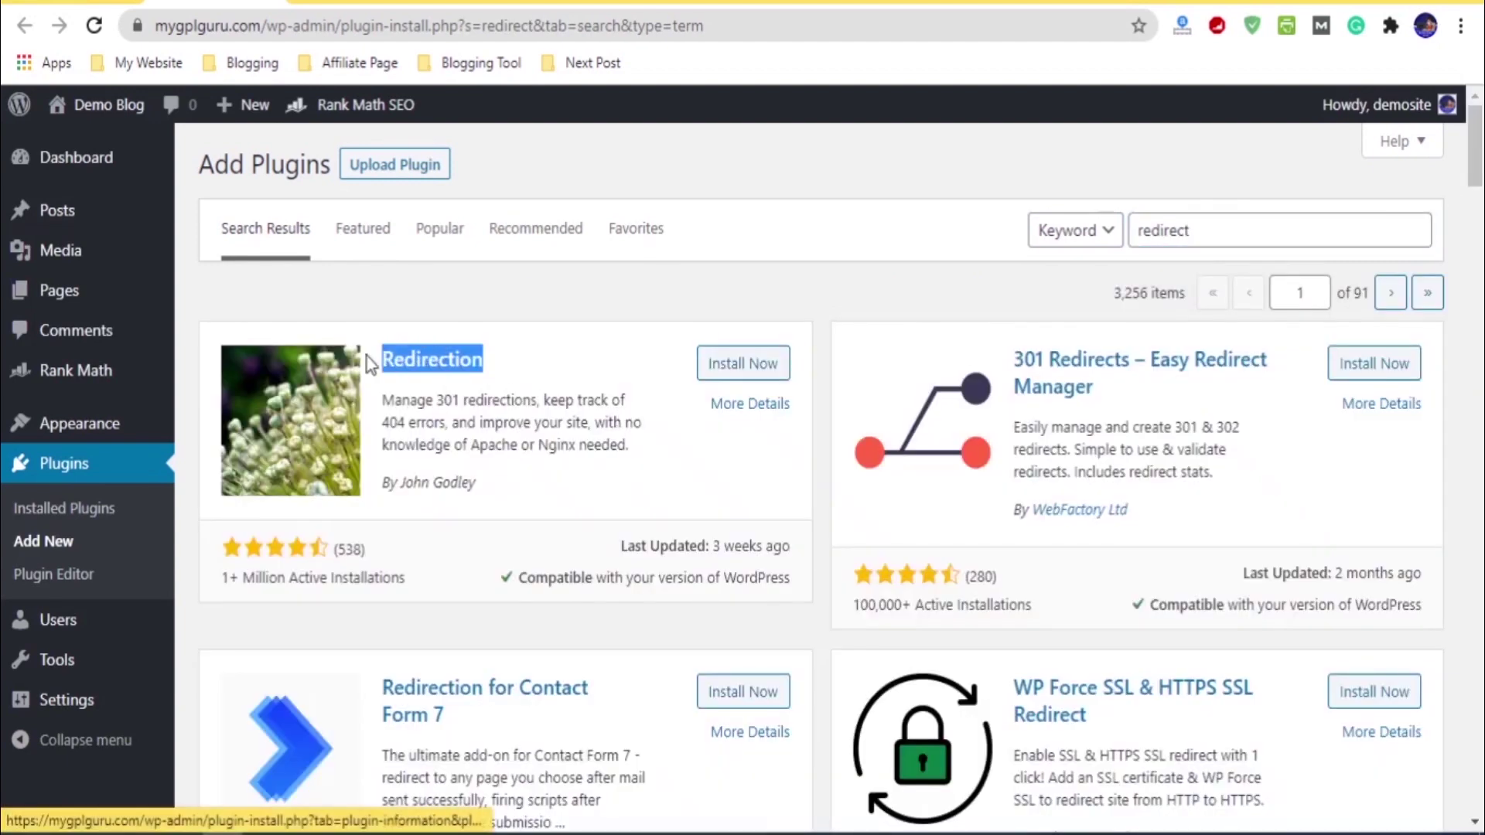
{"action": "left_click", "coordinate": [757, 373]}
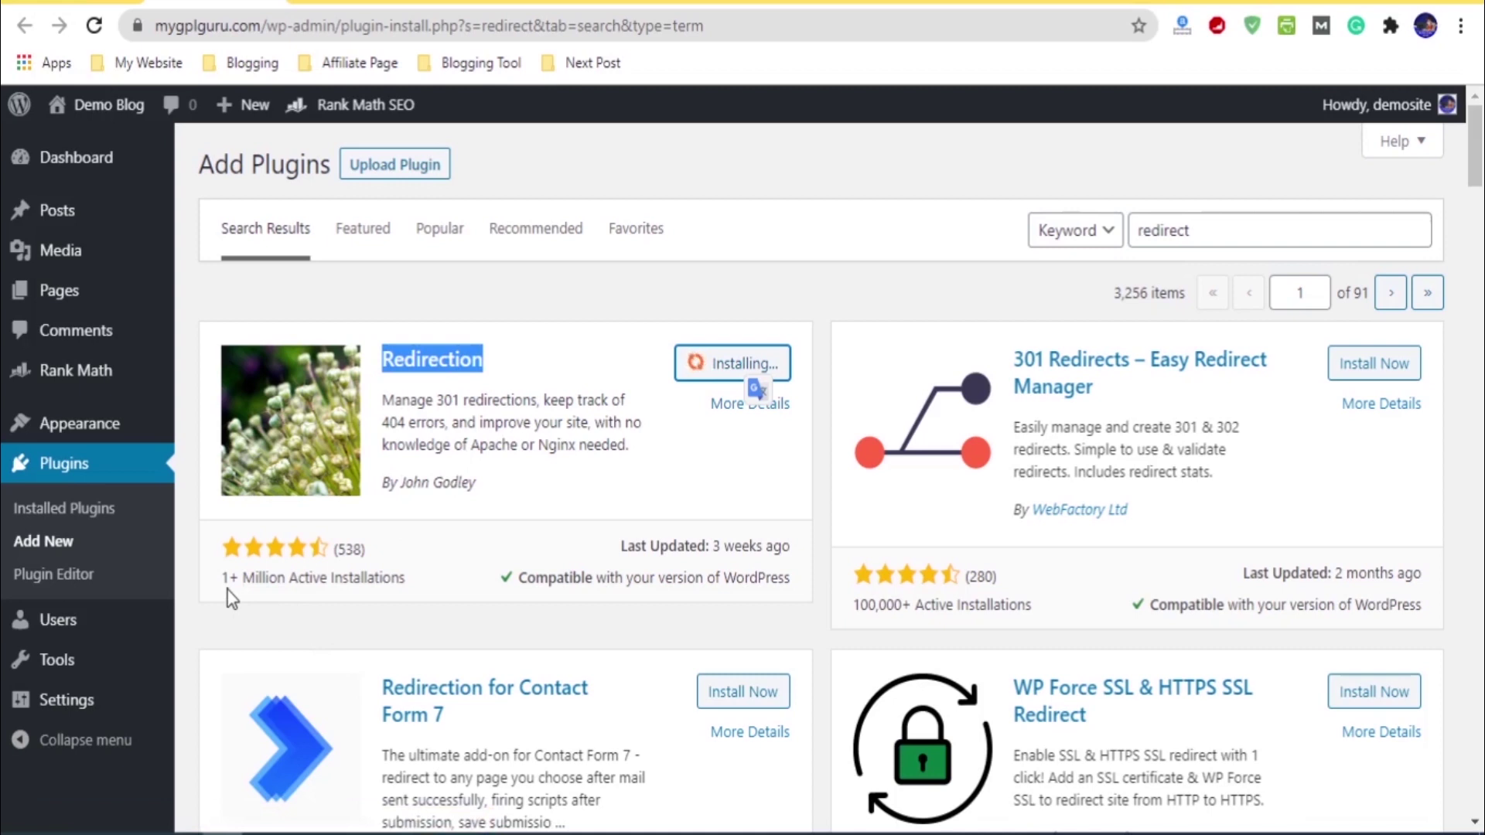
{"action": "left_click", "coordinate": [715, 286]}
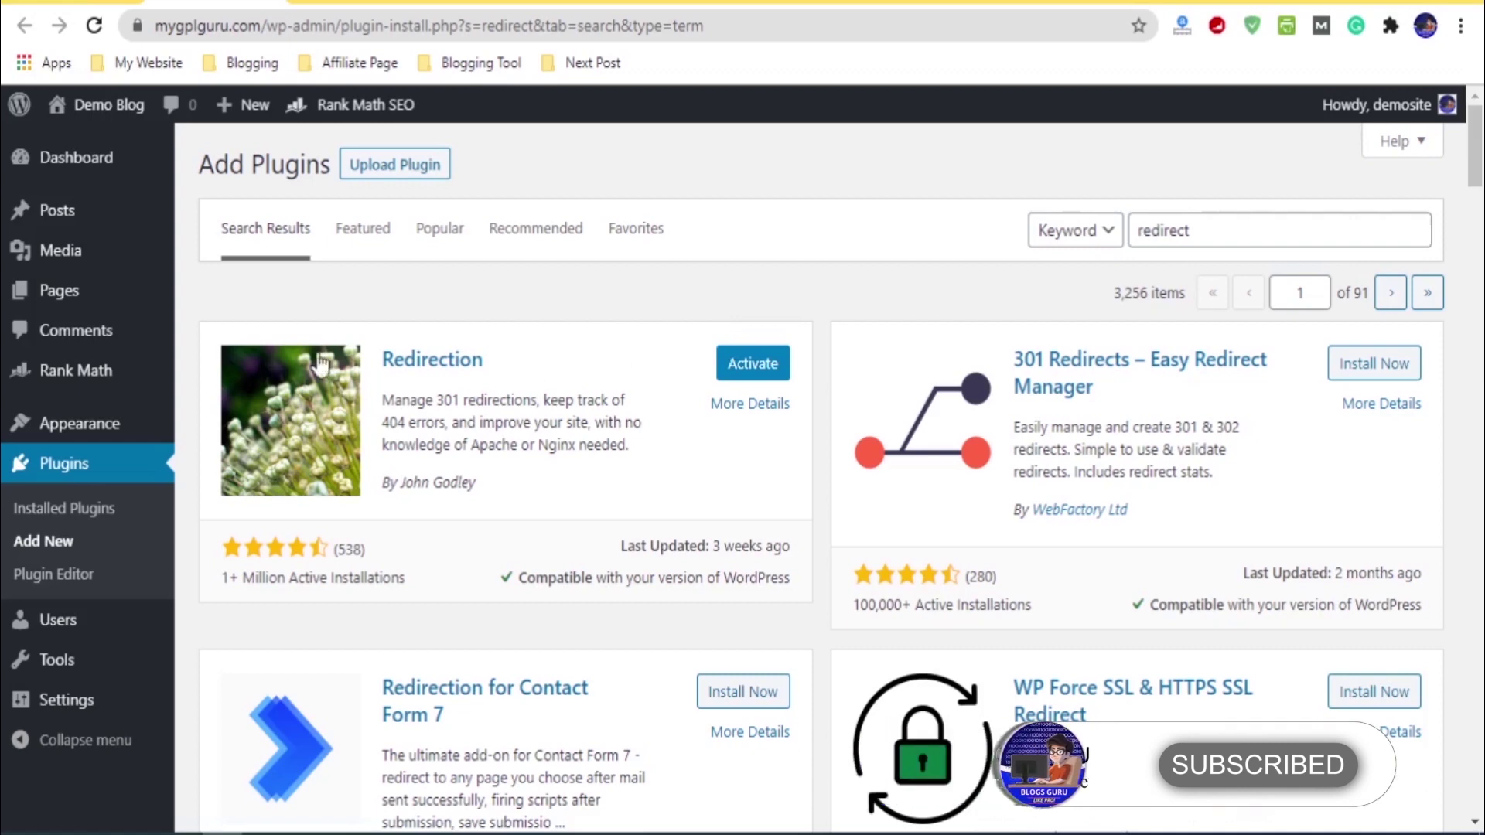
{"action": "left_click", "coordinate": [755, 379]}
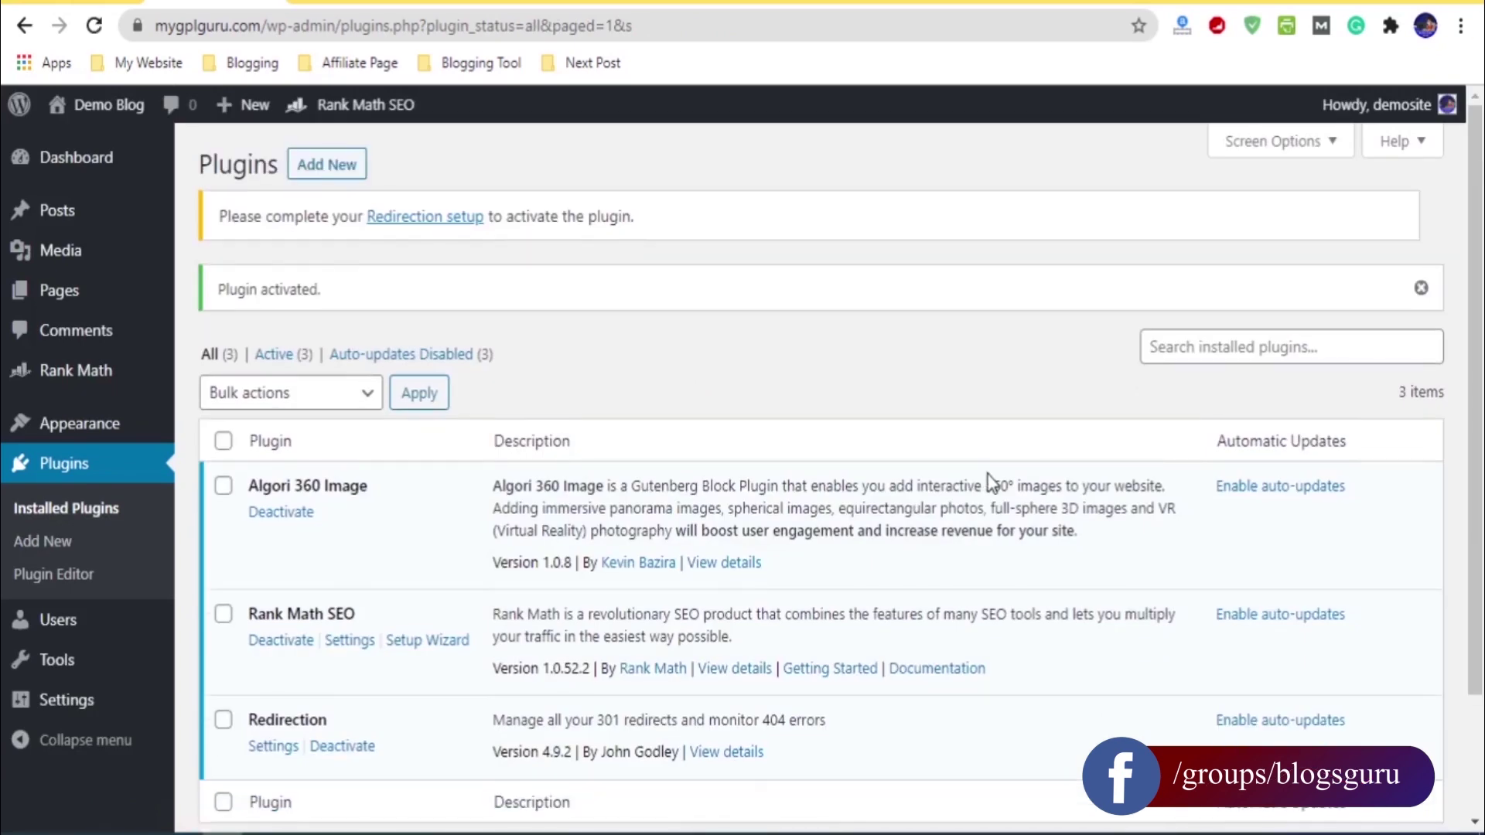
Step: Open the Redirection plugin's settings from the installed plugins list in a new tab
{"action": "scroll", "coordinate": [265, 653], "scroll_direction": "down", "scroll_amount": 2}
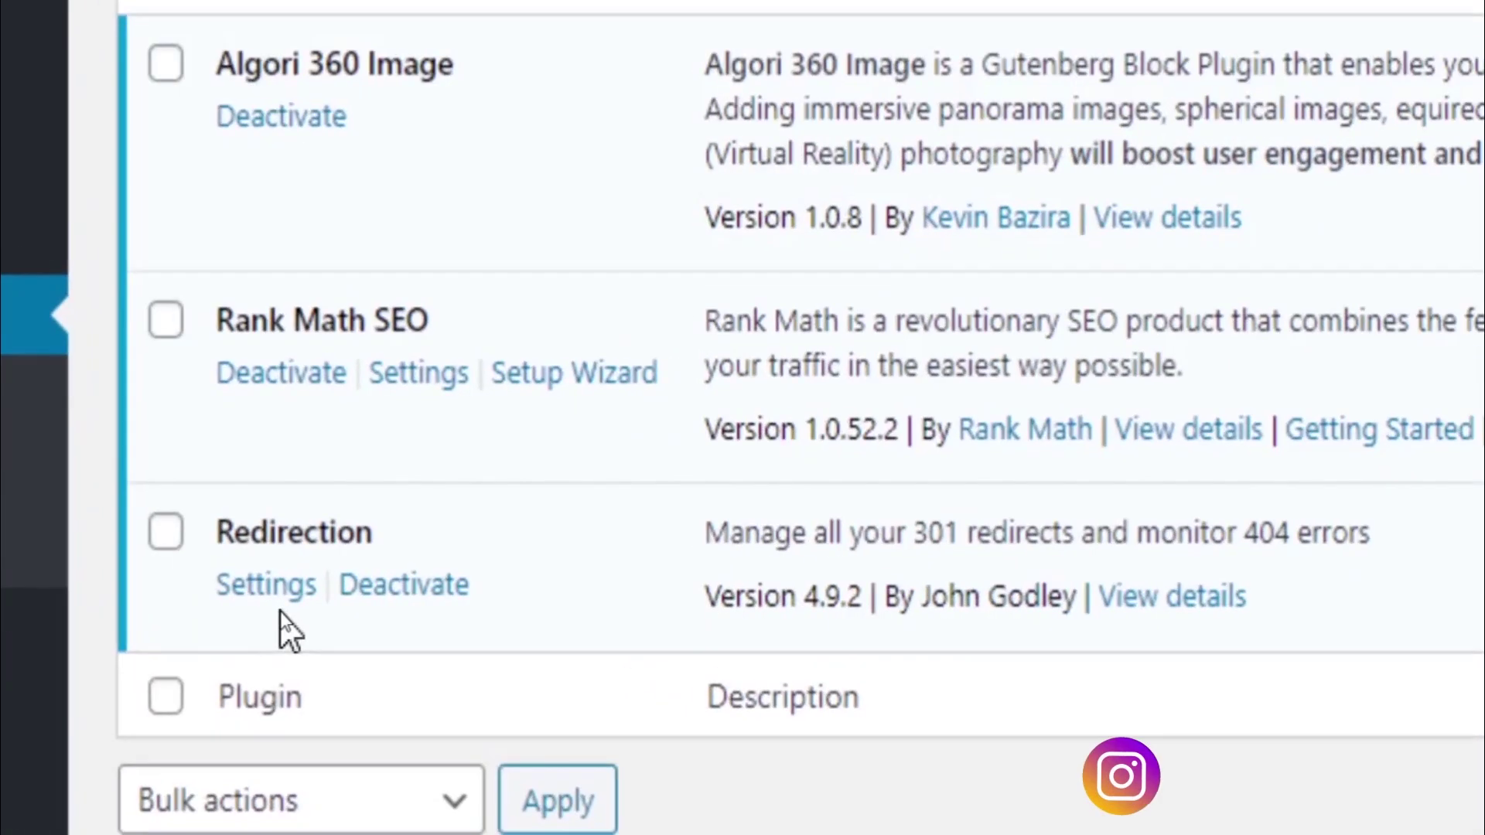
{"action": "right_click", "coordinate": [276, 597]}
{"action": "left_click", "coordinate": [431, 619]}
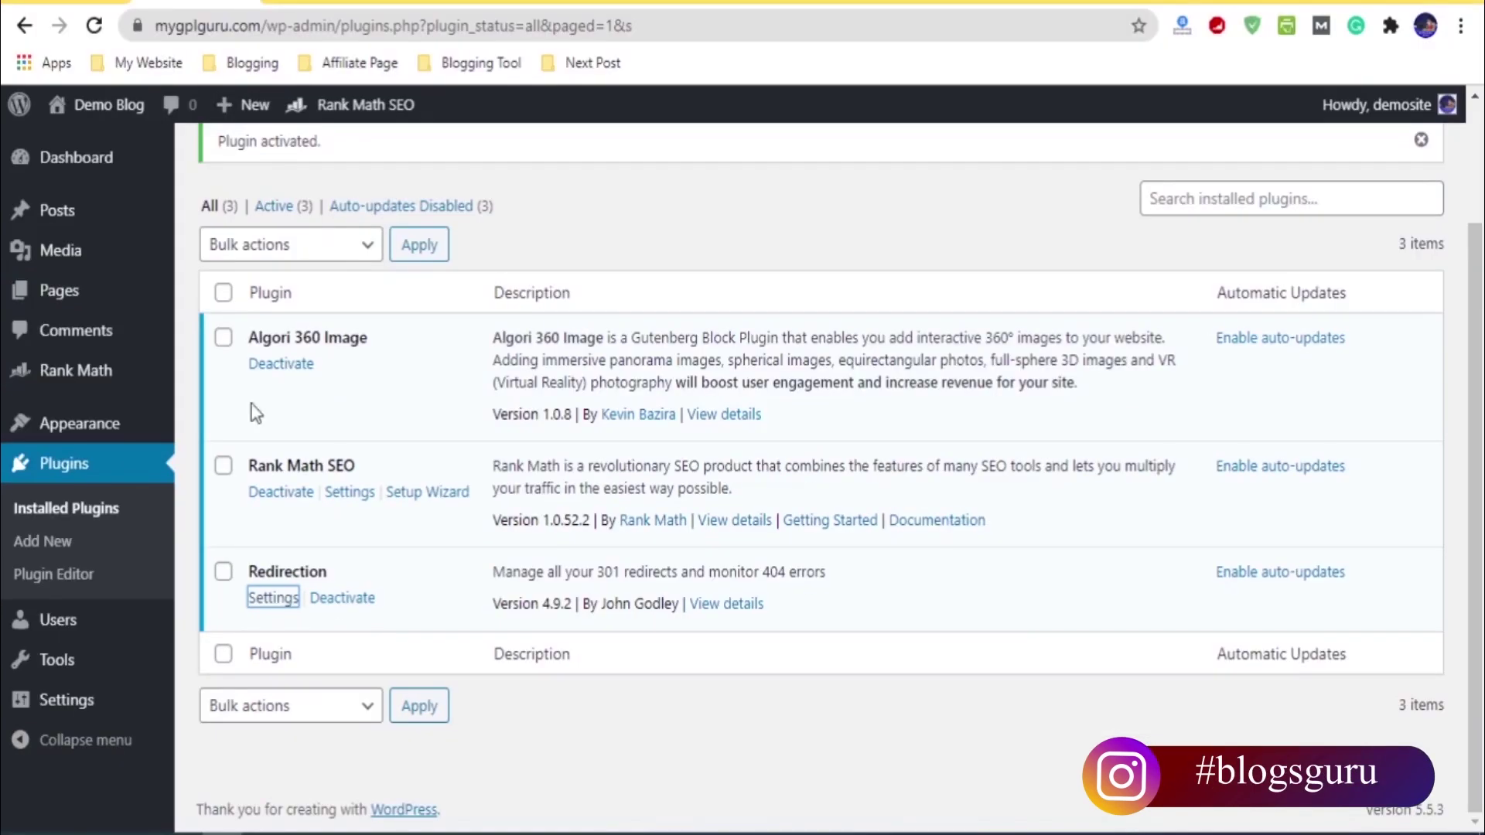
{"action": "key", "text": "ctrl+Tab"}
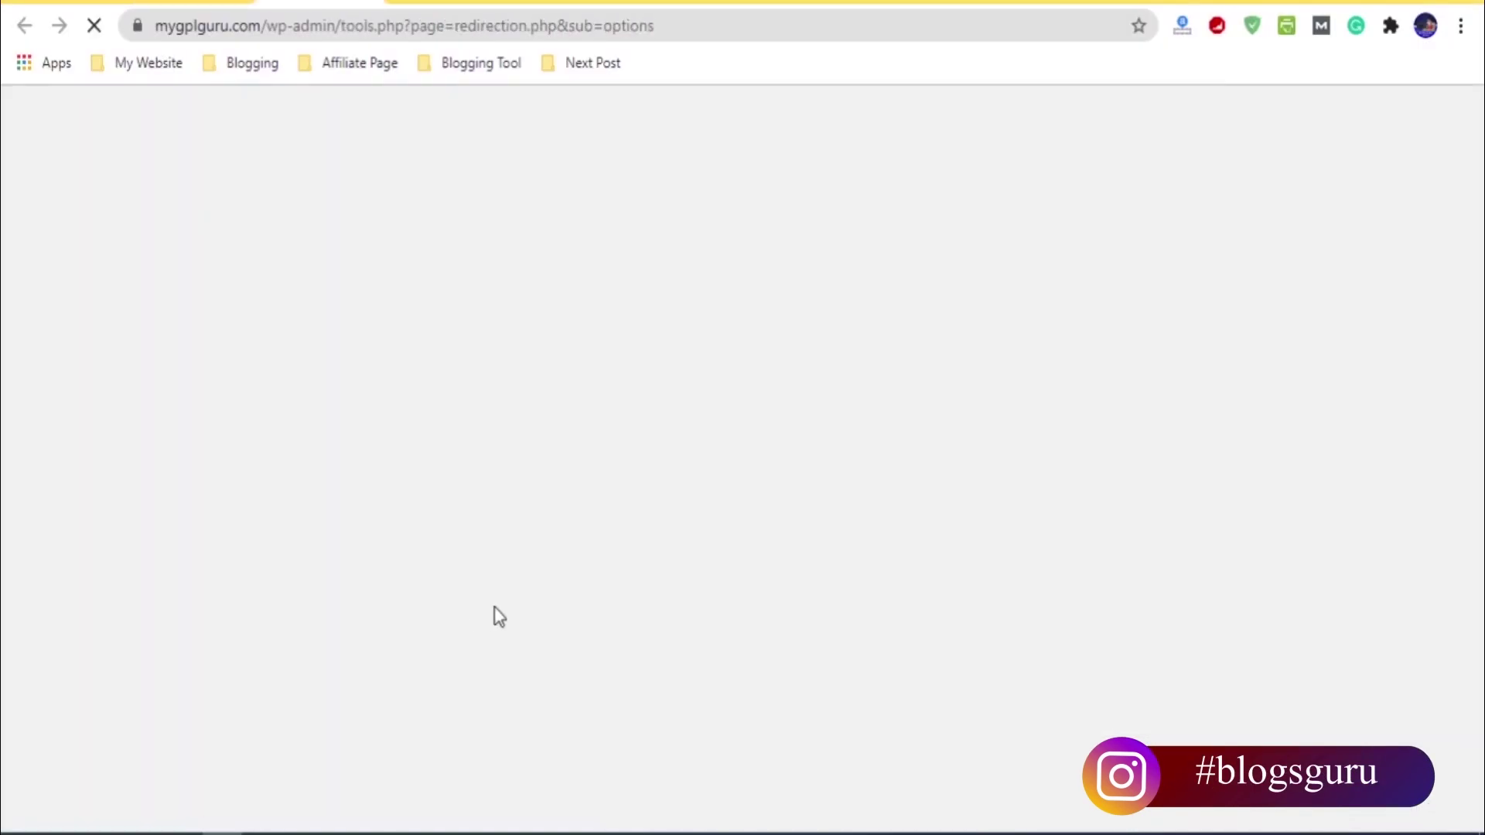
{"action": "scroll", "coordinate": [464, 475], "scroll_direction": "down", "scroll_amount": 1}
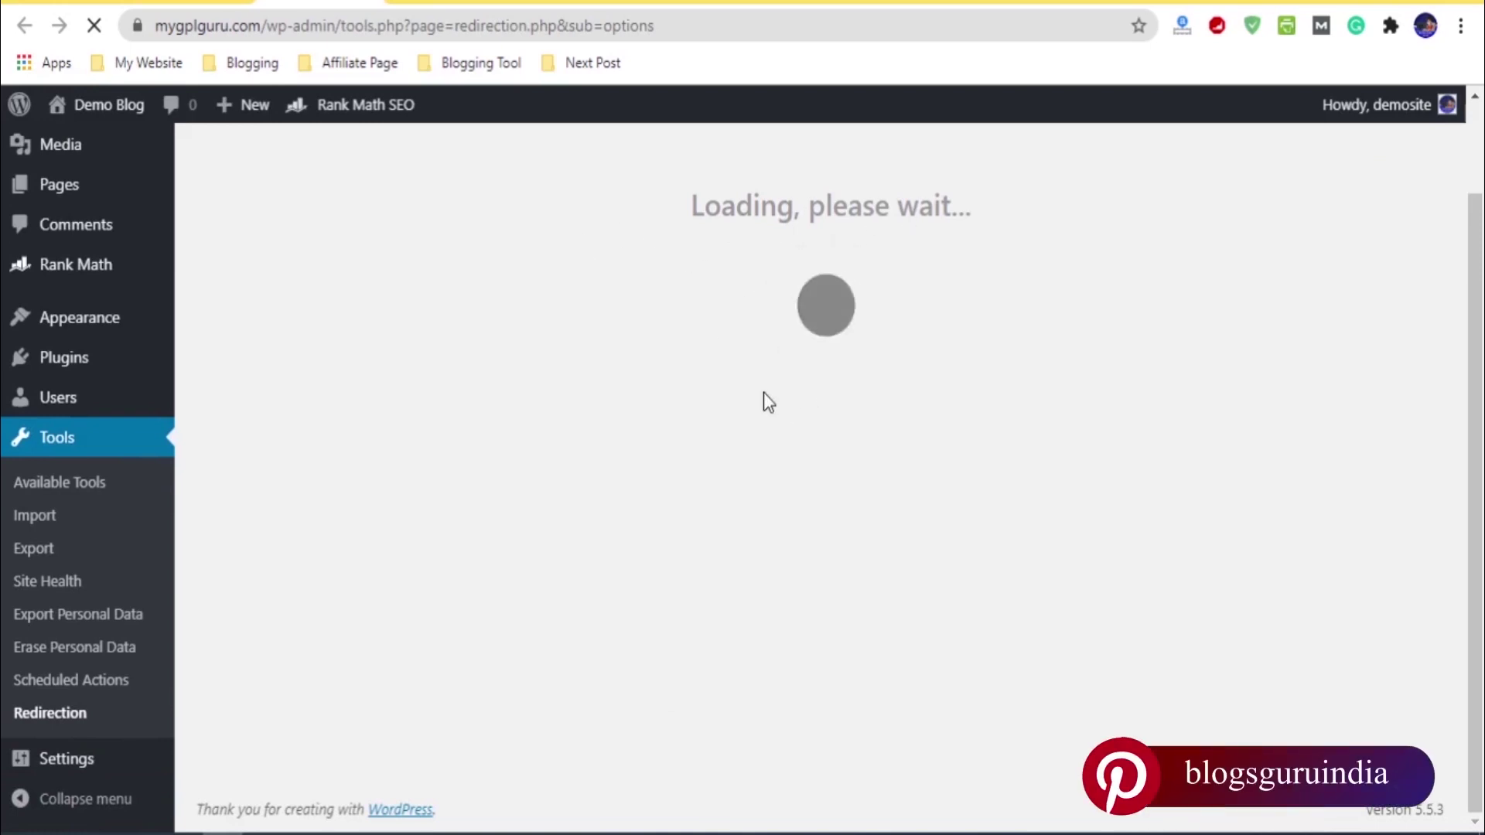
Step: Start the Redirection setup and enable monitoring of permalink changes and the log of all redirects and 404 errors
{"action": "scroll", "coordinate": [740, 379], "scroll_direction": "down", "scroll_amount": 2}
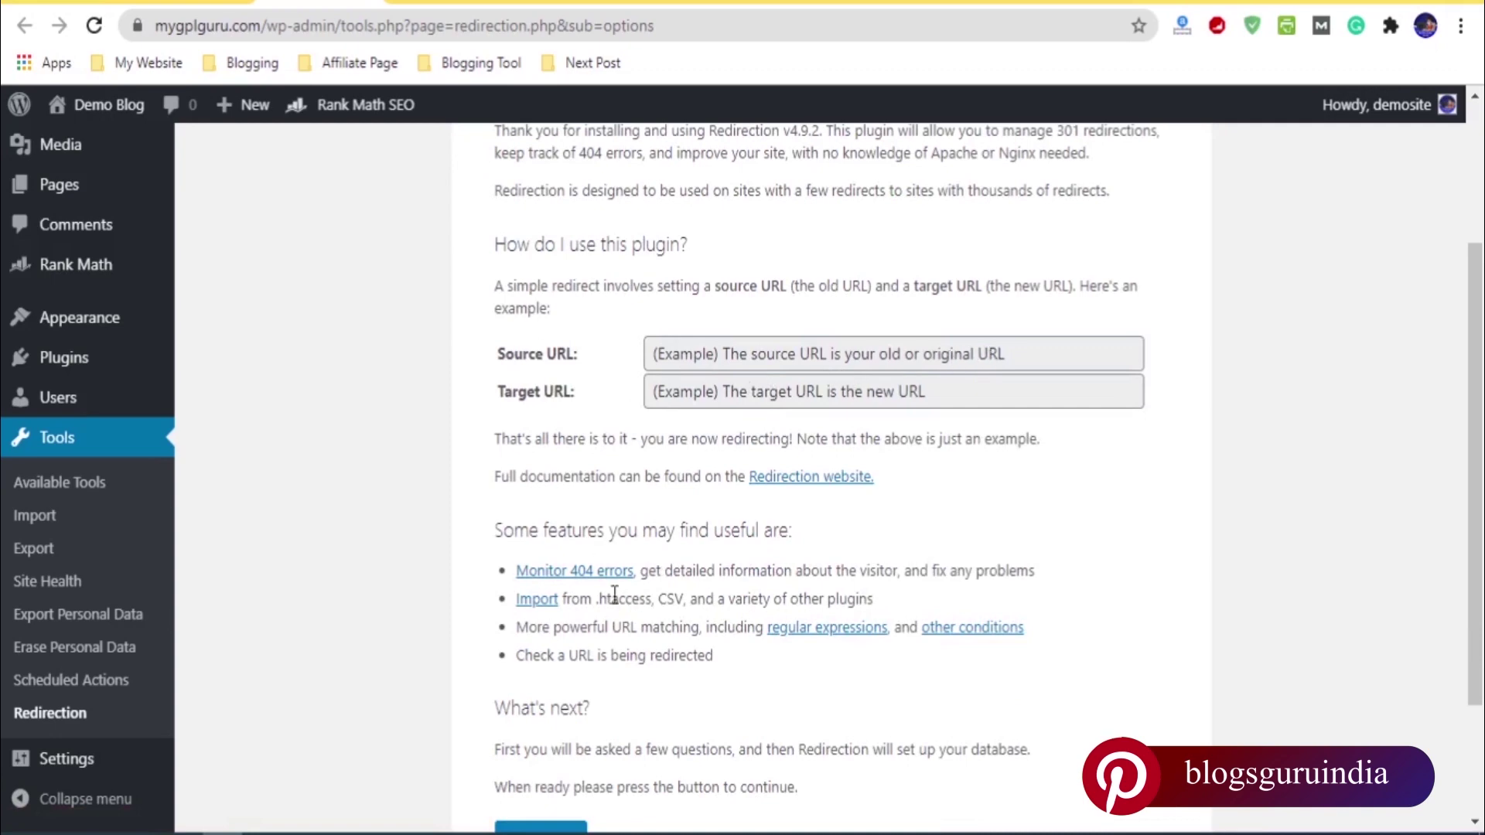
{"action": "scroll", "coordinate": [612, 611], "scroll_direction": "down", "scroll_amount": 2}
{"action": "scroll", "coordinate": [665, 588], "scroll_direction": "up", "scroll_amount": 3}
{"action": "scroll", "coordinate": [654, 606], "scroll_direction": "down", "scroll_amount": 4}
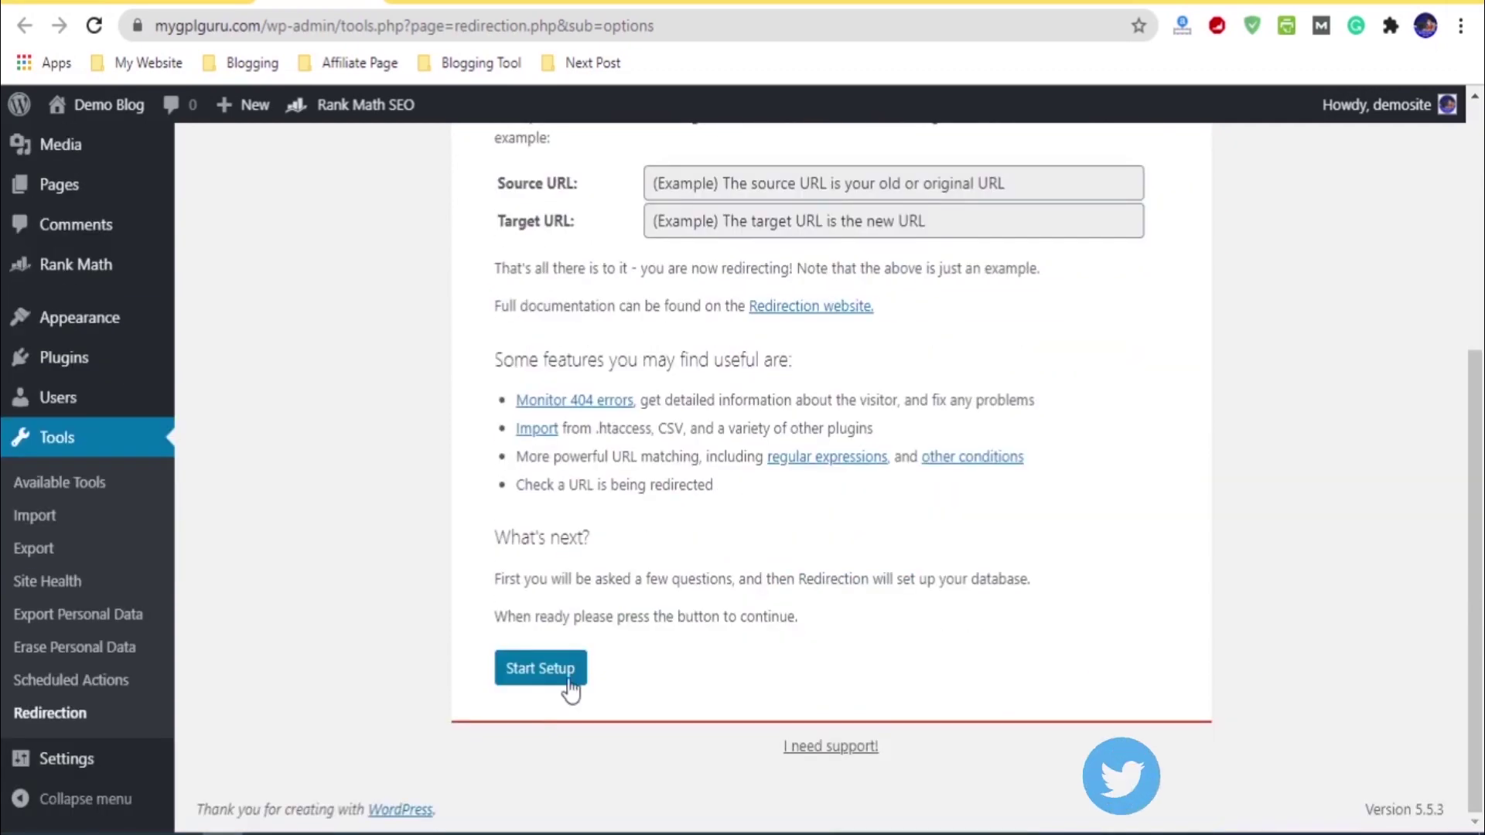
{"action": "left_click", "coordinate": [569, 681]}
{"action": "left_click", "coordinate": [503, 298]}
{"action": "left_click", "coordinate": [503, 418]}
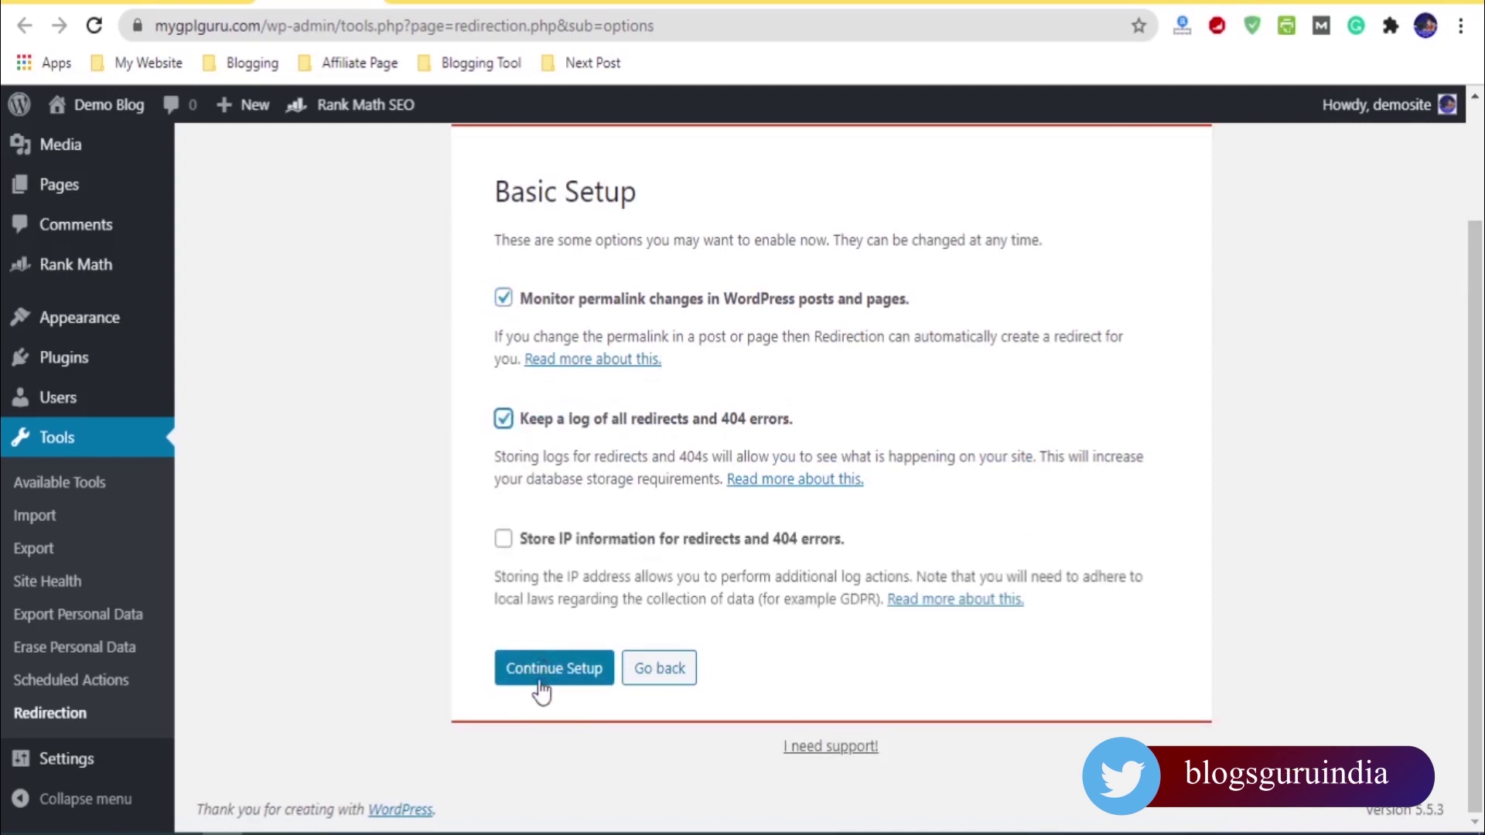
{"action": "left_click", "coordinate": [542, 681]}
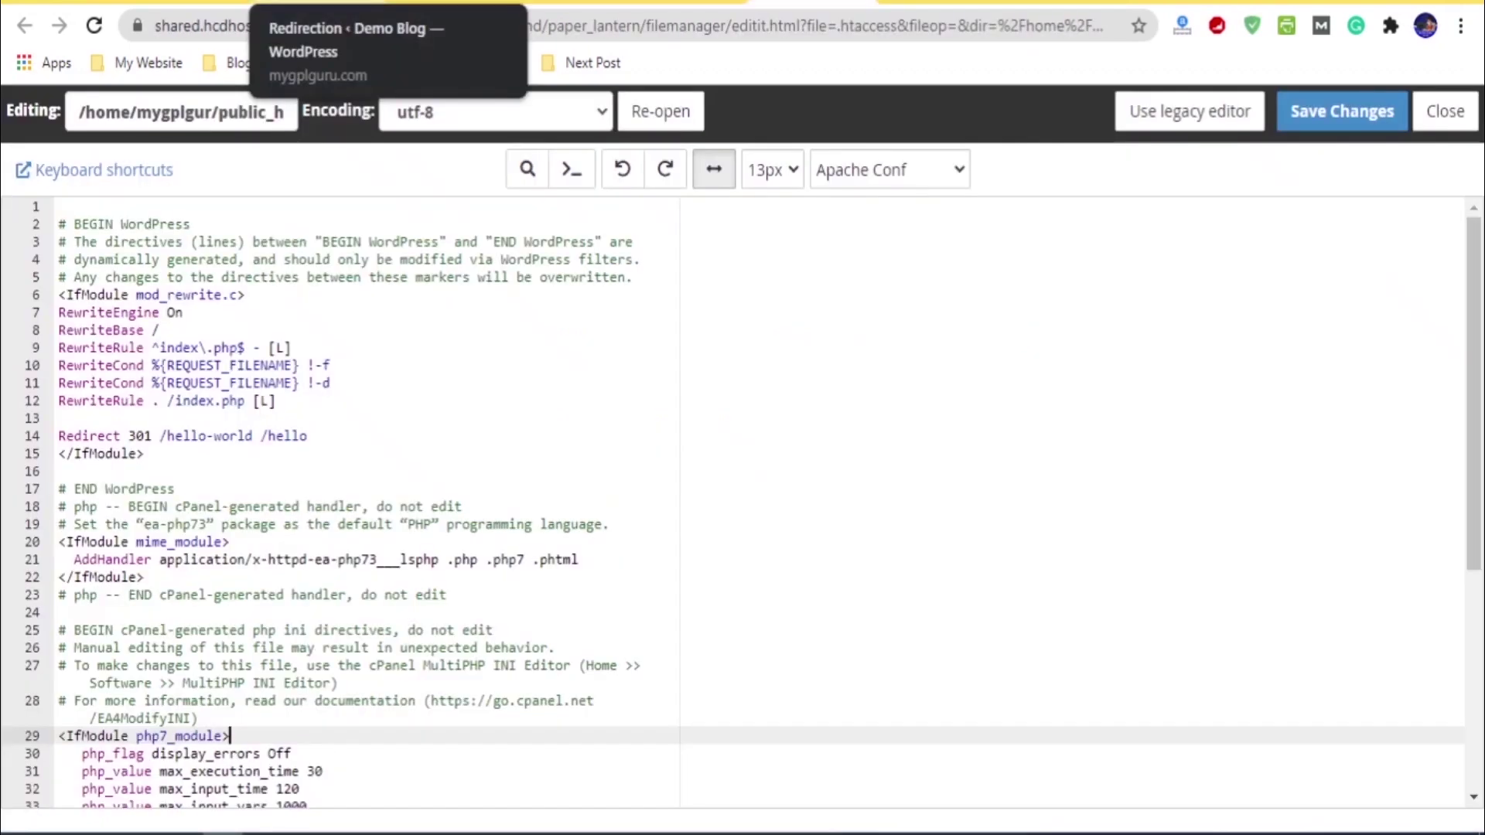
Step: Return to the Redirection setup tab, finish the setup from the REST API page, and continue into the plugin
{"action": "left_click", "coordinate": [320, 2]}
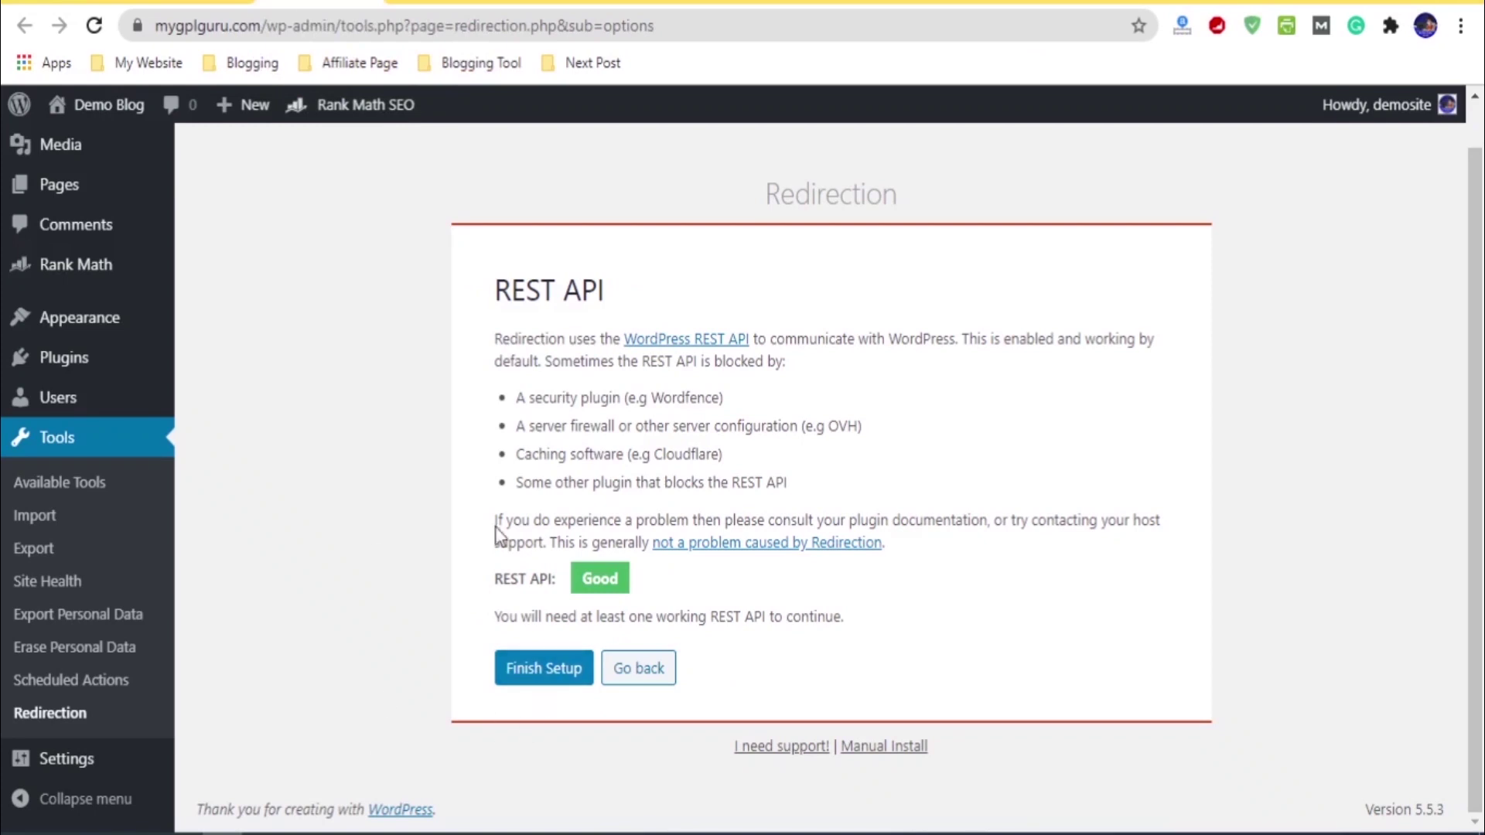
{"action": "left_click", "coordinate": [546, 669]}
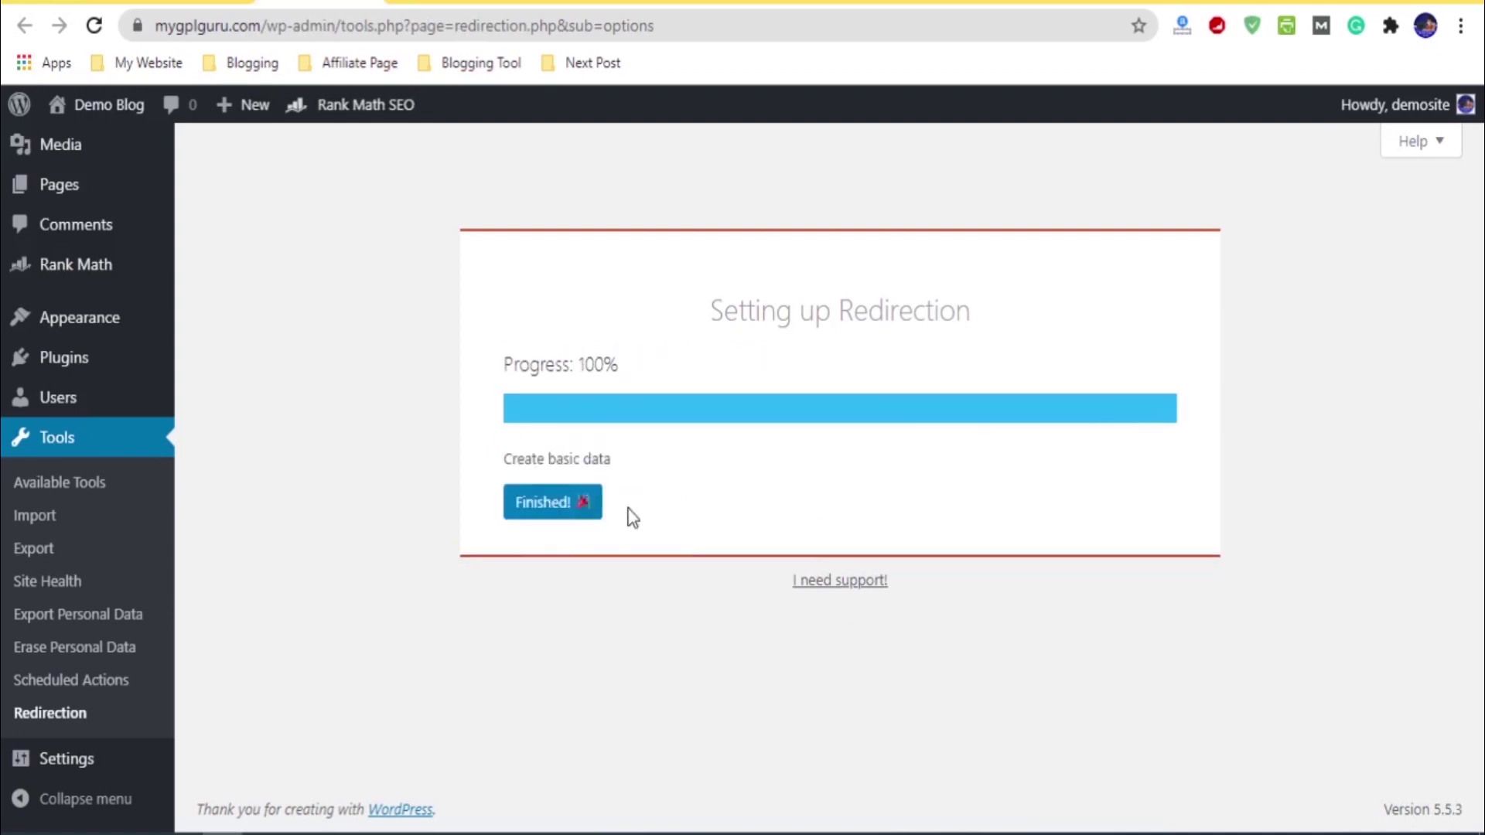
{"action": "left_click", "coordinate": [550, 511]}
{"action": "left_click", "coordinate": [543, 557]}
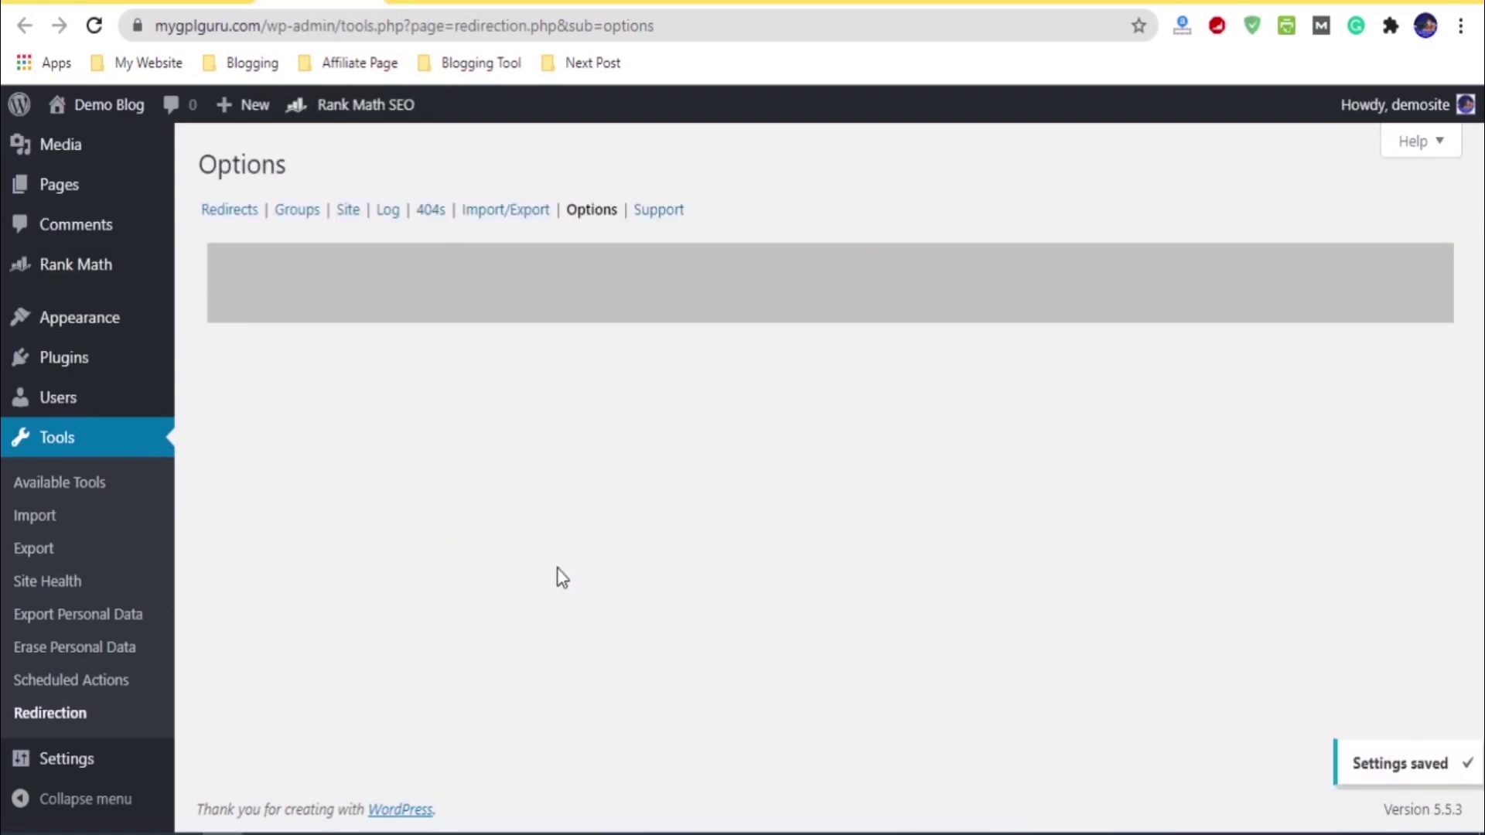
Step: Look over the Redirection options and open the plugin's list of redirects
{"action": "scroll", "coordinate": [420, 338], "scroll_direction": "down", "scroll_amount": 15}
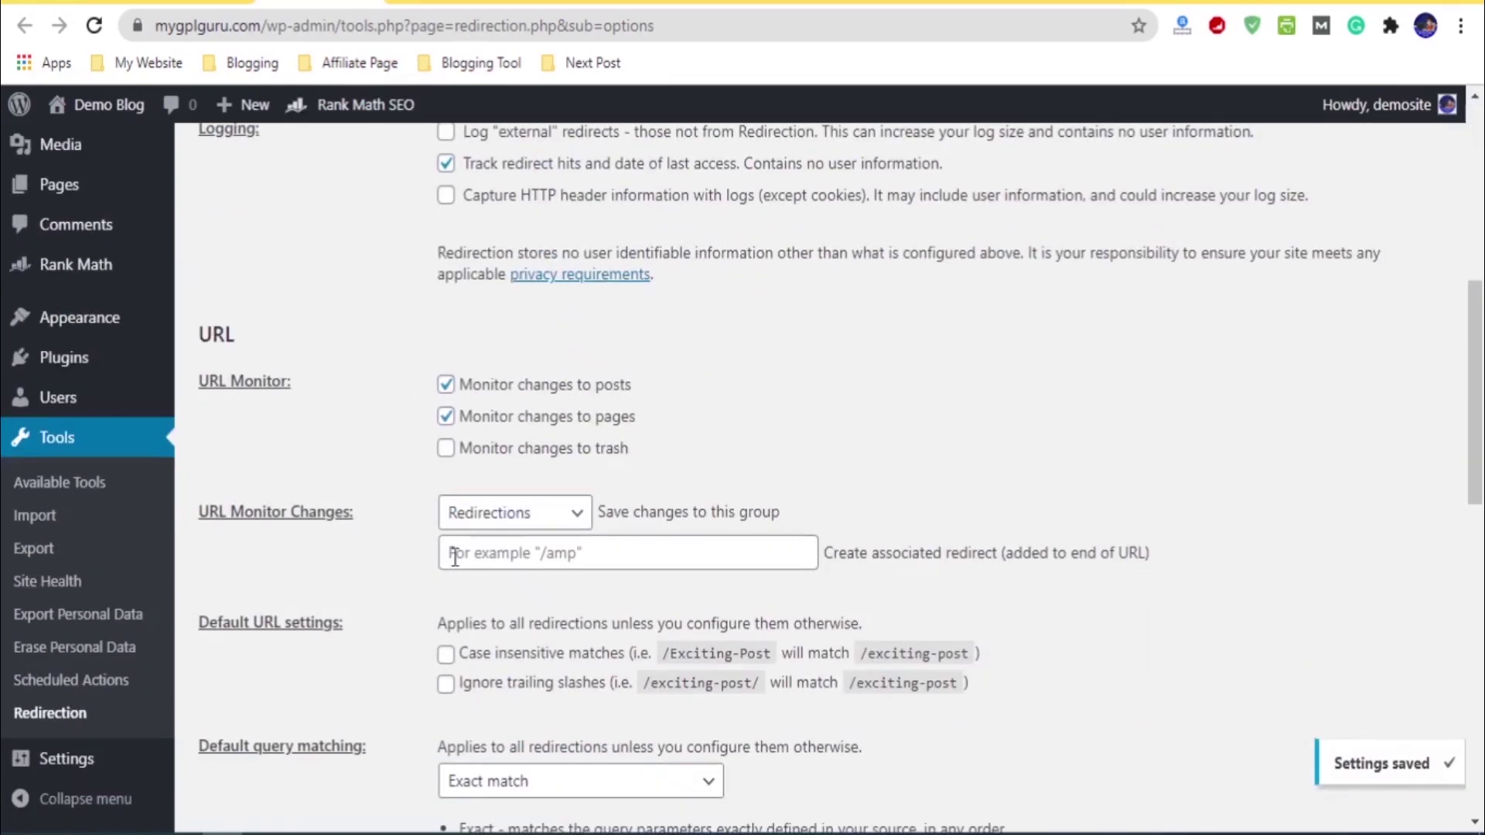
{"action": "scroll", "coordinate": [412, 535], "scroll_direction": "up", "scroll_amount": 3}
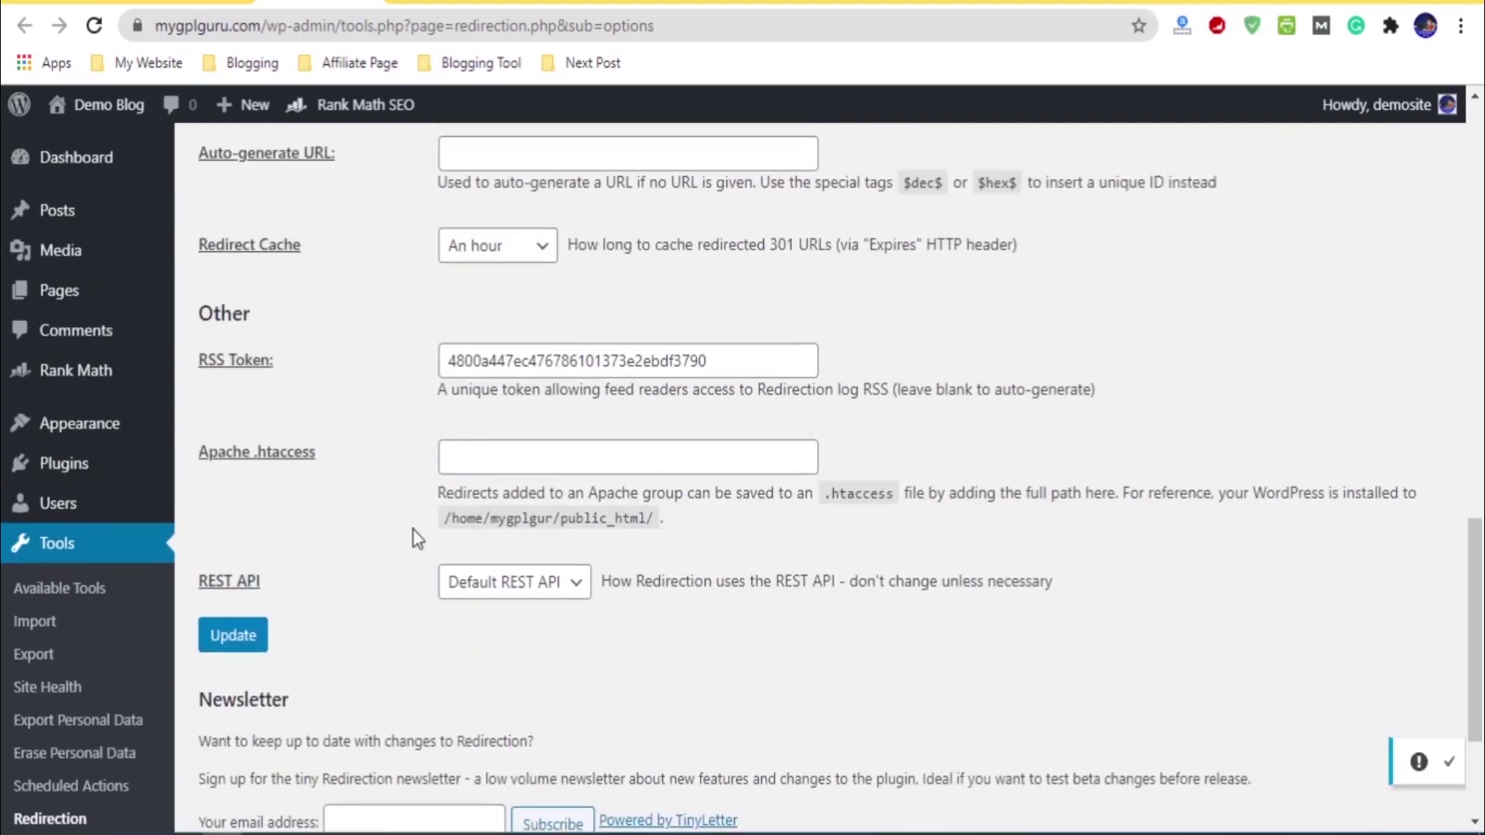
{"action": "left_click", "coordinate": [51, 713]}
{"action": "scroll", "coordinate": [77, 594], "scroll_direction": "down", "scroll_amount": 1}
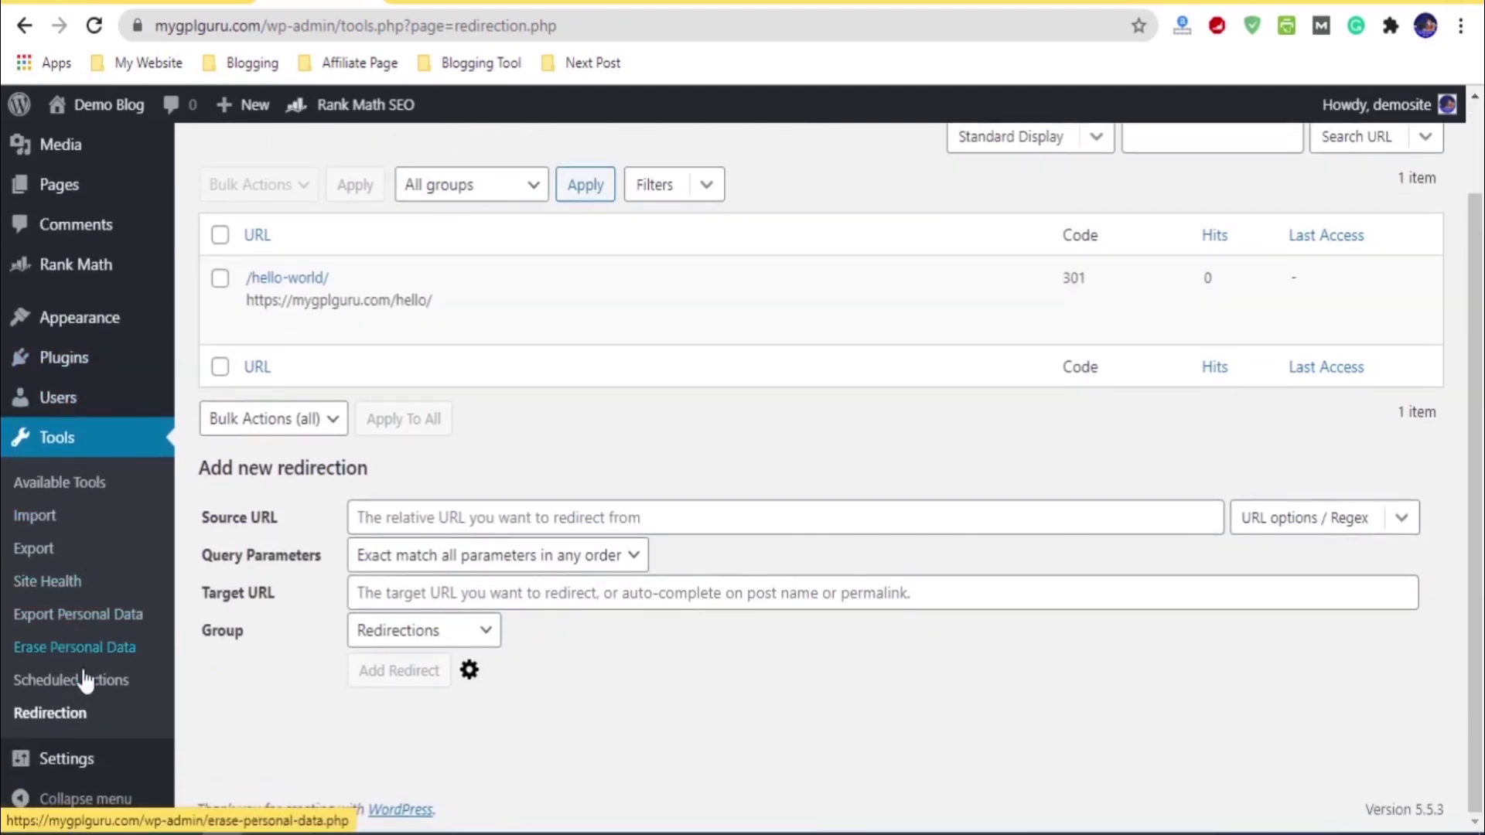
{"action": "mouse_move", "coordinate": [101, 754]}
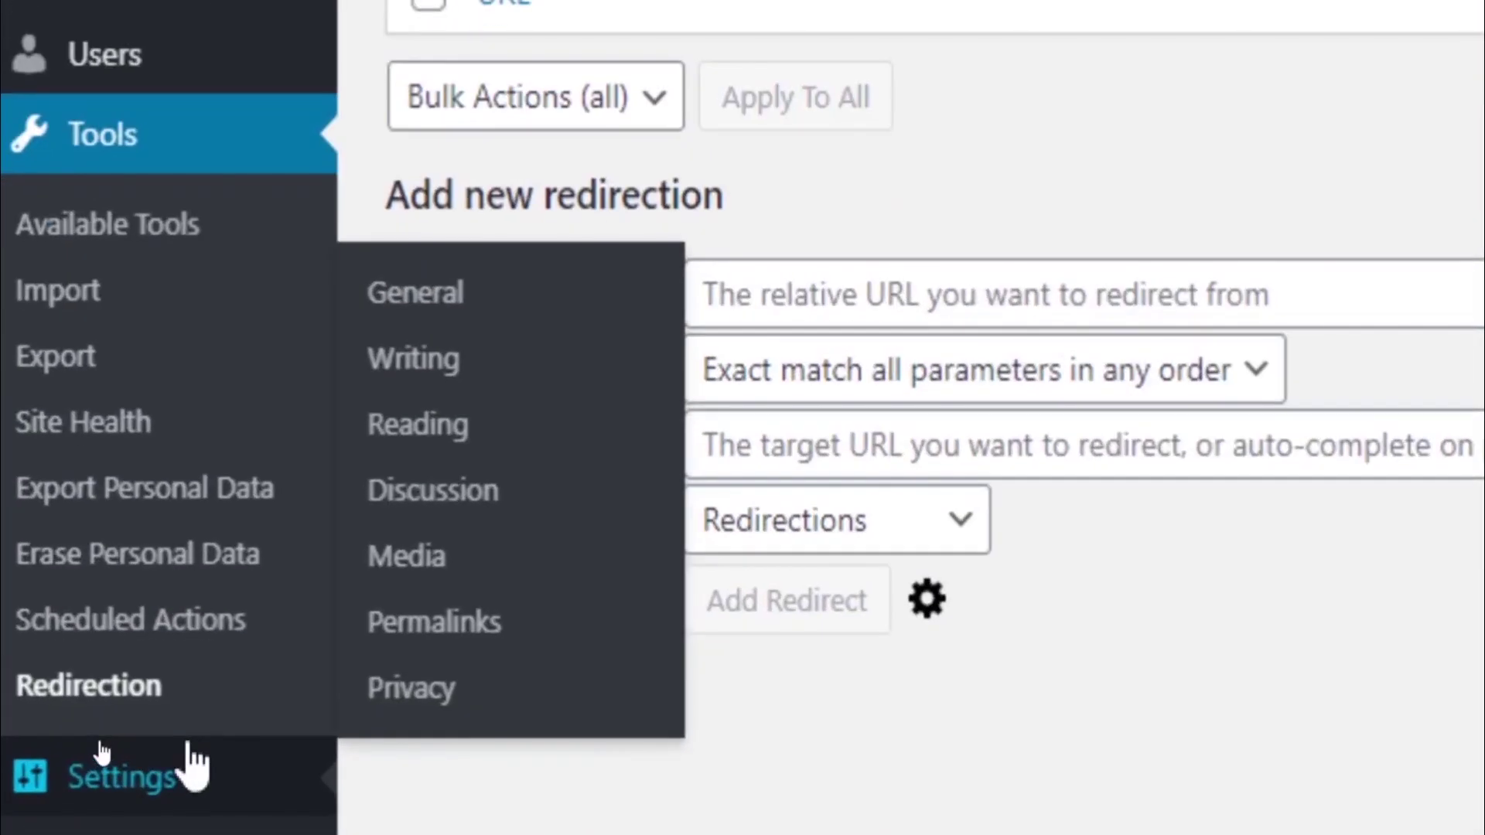
{"action": "left_click", "coordinate": [122, 697]}
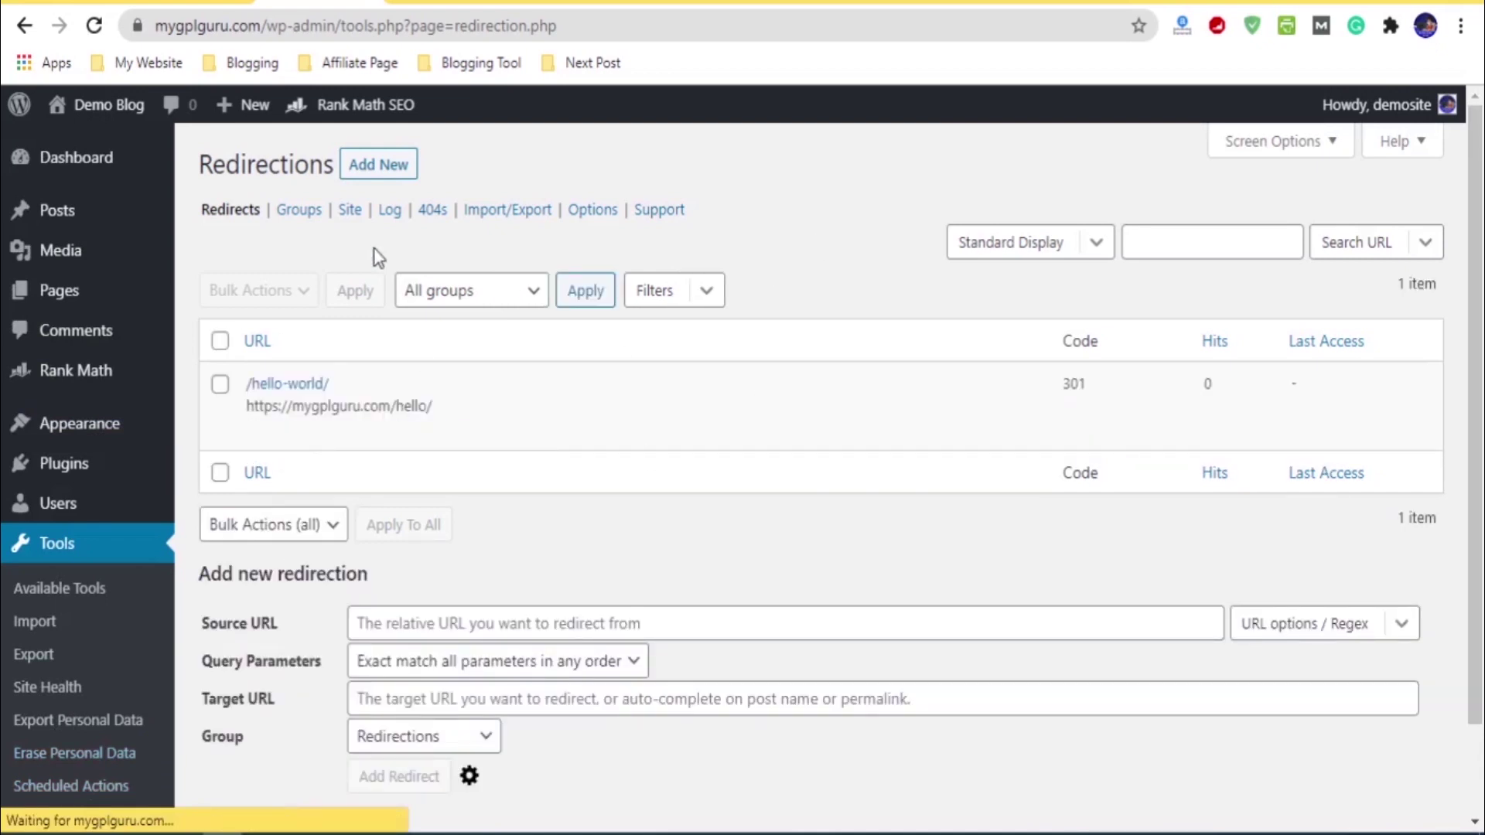
Step: Examine the source, target and code of the existing /hello-world/ redirect
{"action": "mouse_move", "coordinate": [415, 401]}
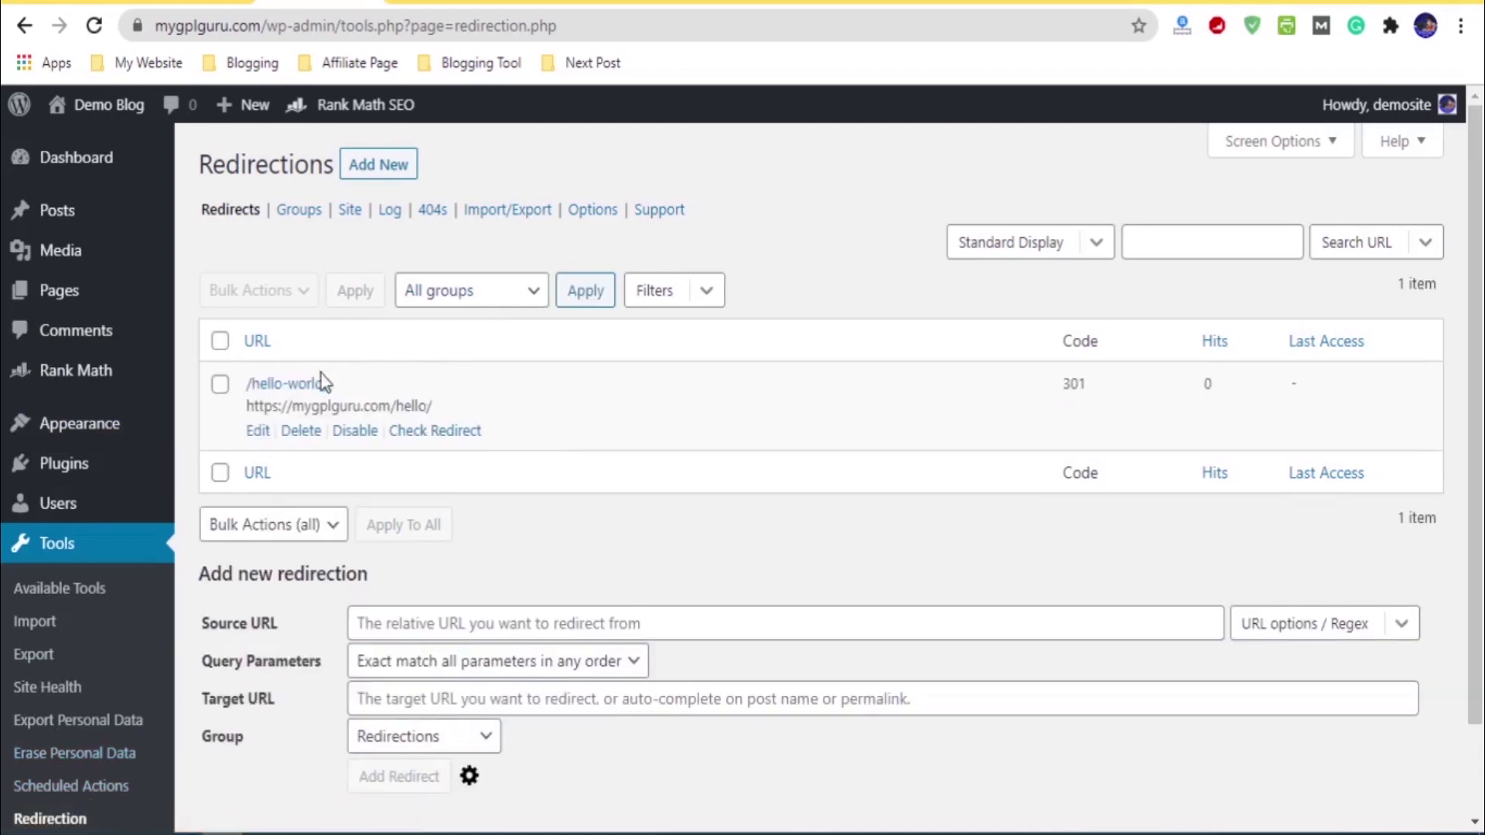
{"action": "left_click", "coordinate": [371, 384]}
{"action": "left_click_drag", "start_coordinate": [1102, 387], "coordinate": [1051, 382]}
{"action": "left_click", "coordinate": [968, 322]}
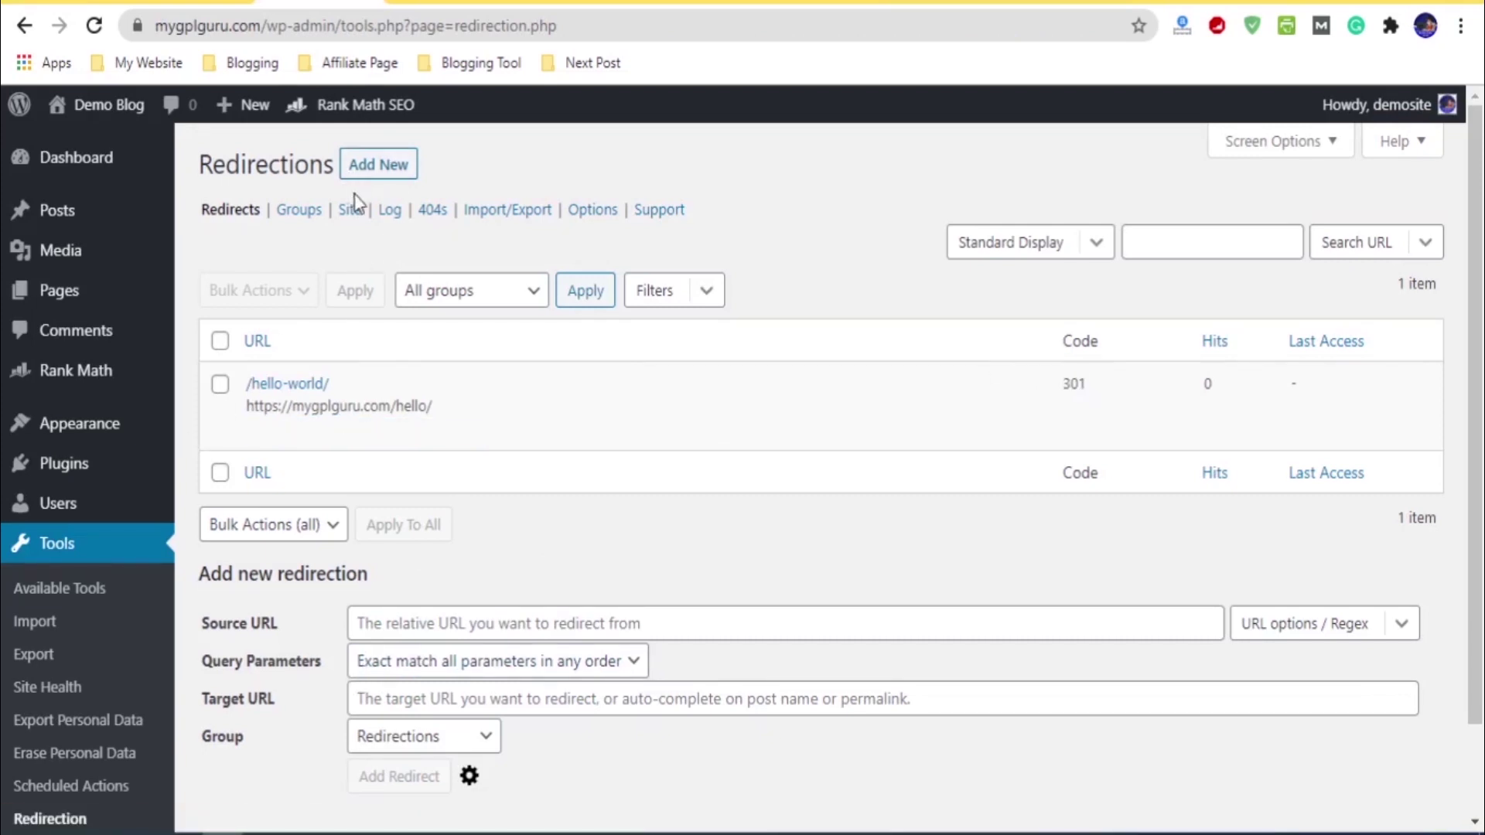
Step: Open the form for adding a redirection and examine its Source URL and Target URL fields
{"action": "left_click", "coordinate": [411, 173]}
{"action": "left_click", "coordinate": [334, 415]}
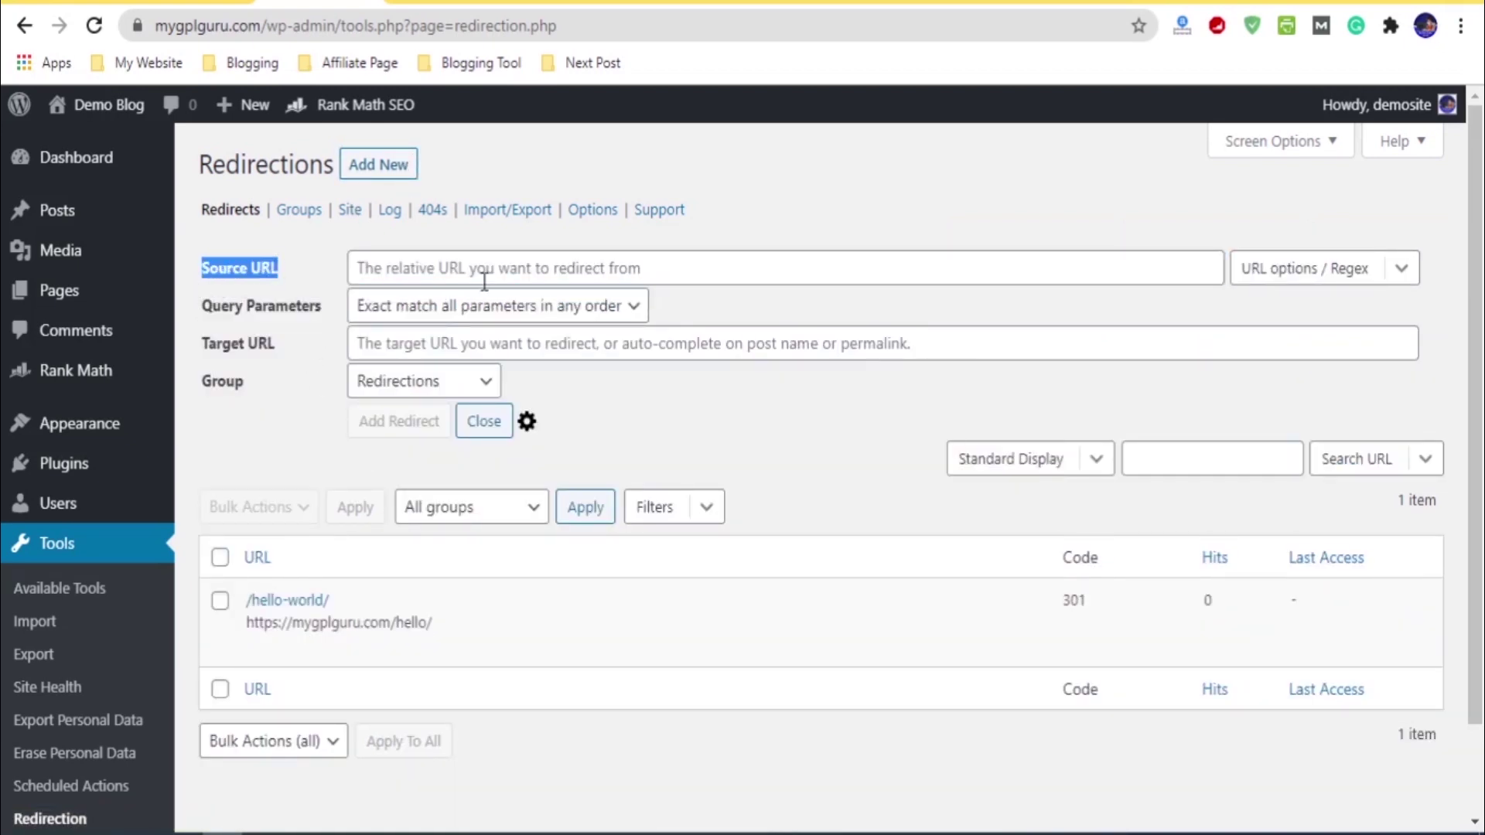
{"action": "left_click", "coordinate": [498, 270]}
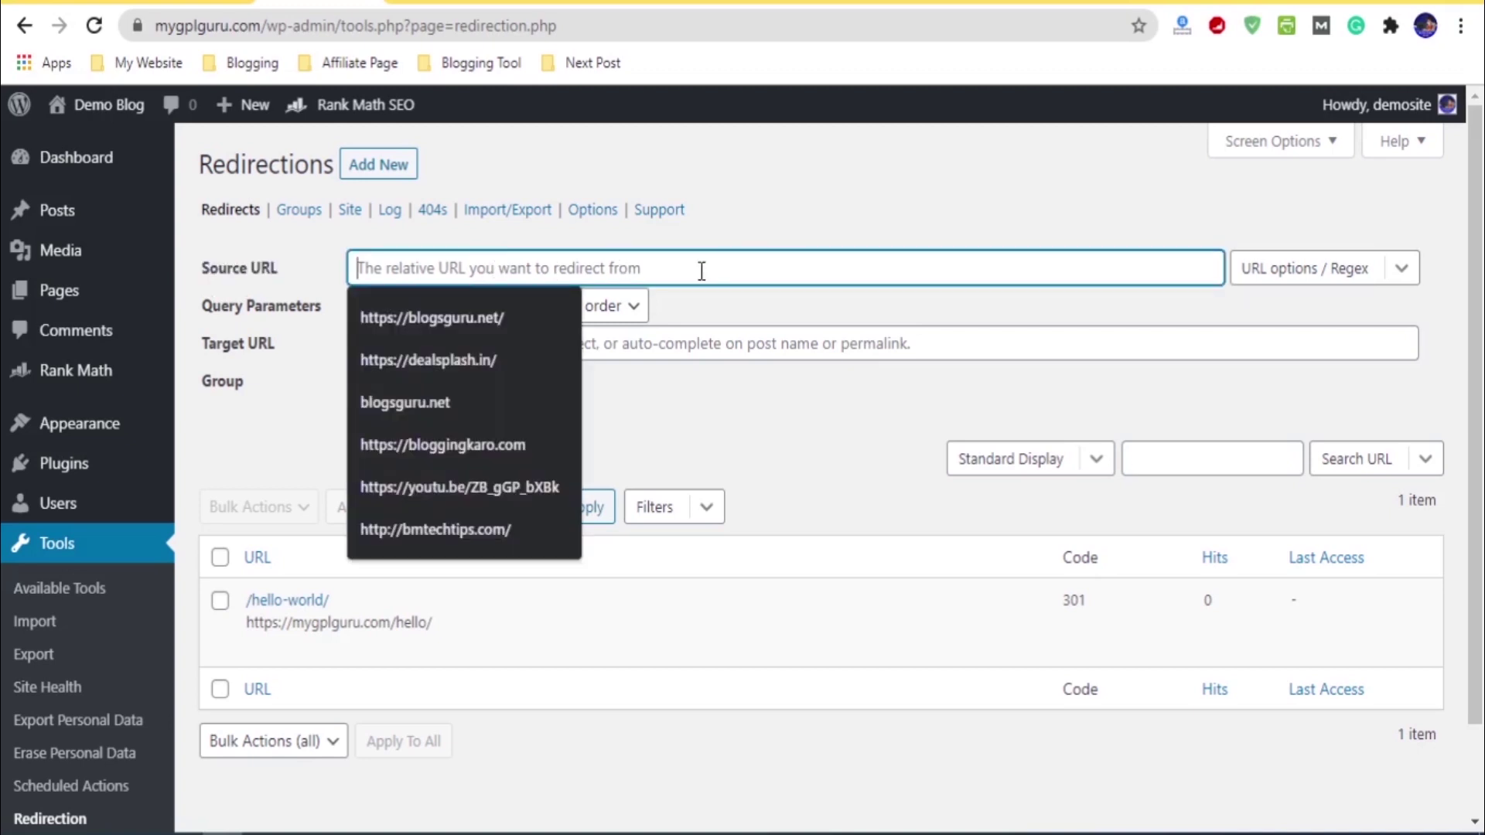
{"action": "left_click", "coordinate": [277, 354]}
{"action": "left_click", "coordinate": [525, 350]}
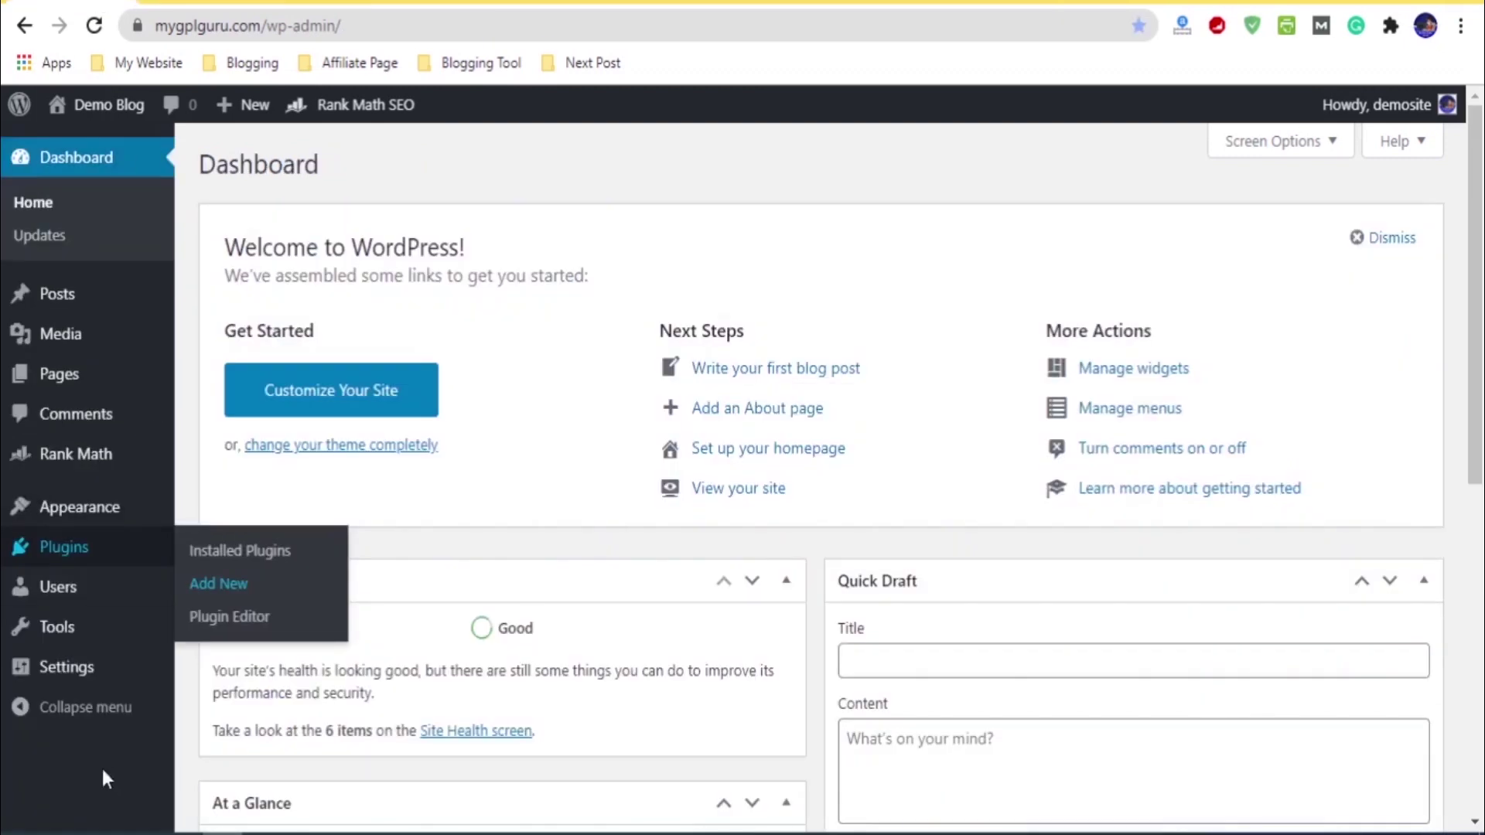
Step: Open the posts list in a new tab and copy the link address of Post 2
{"action": "left_click", "coordinate": [218, 303]}
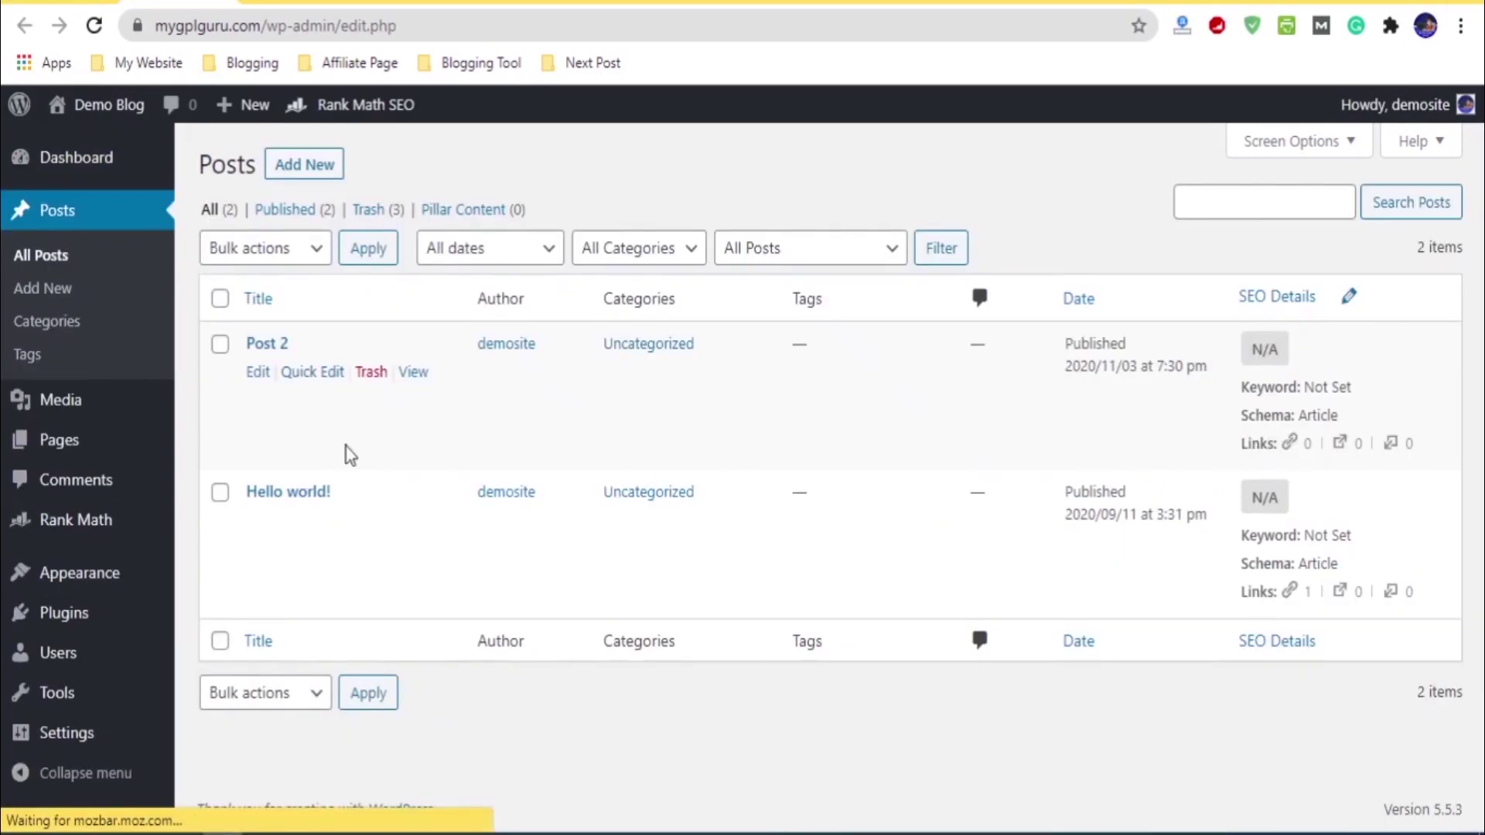
{"action": "right_click", "coordinate": [411, 372]}
{"action": "left_click", "coordinate": [490, 527]}
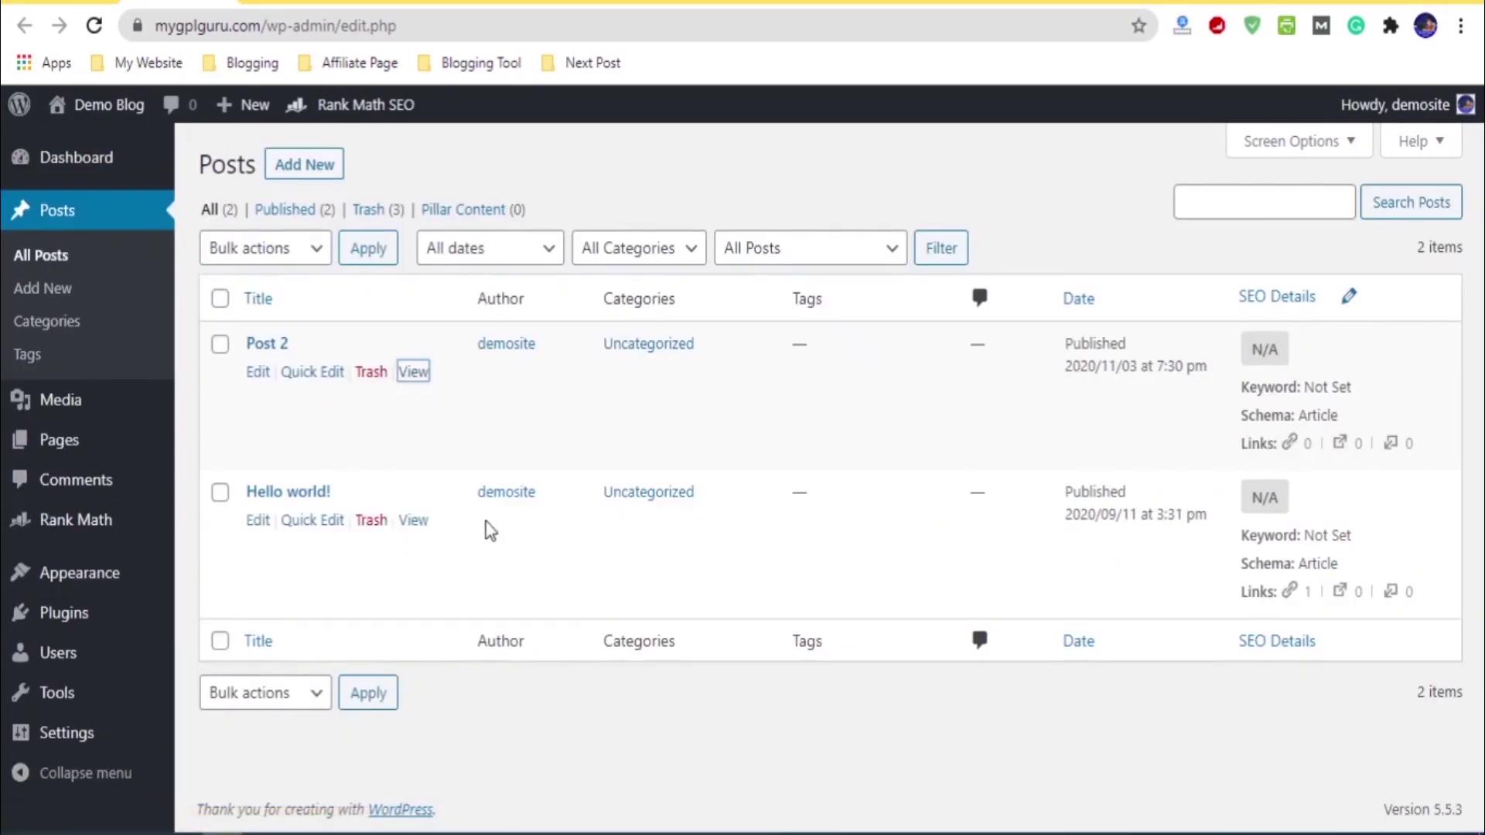
Step: Quick-edit Post 2 to change its slug to post, and update the post
{"action": "left_click", "coordinate": [325, 374]}
{"action": "left_click_drag", "start_coordinate": [465, 420], "coordinate": [334, 421]}
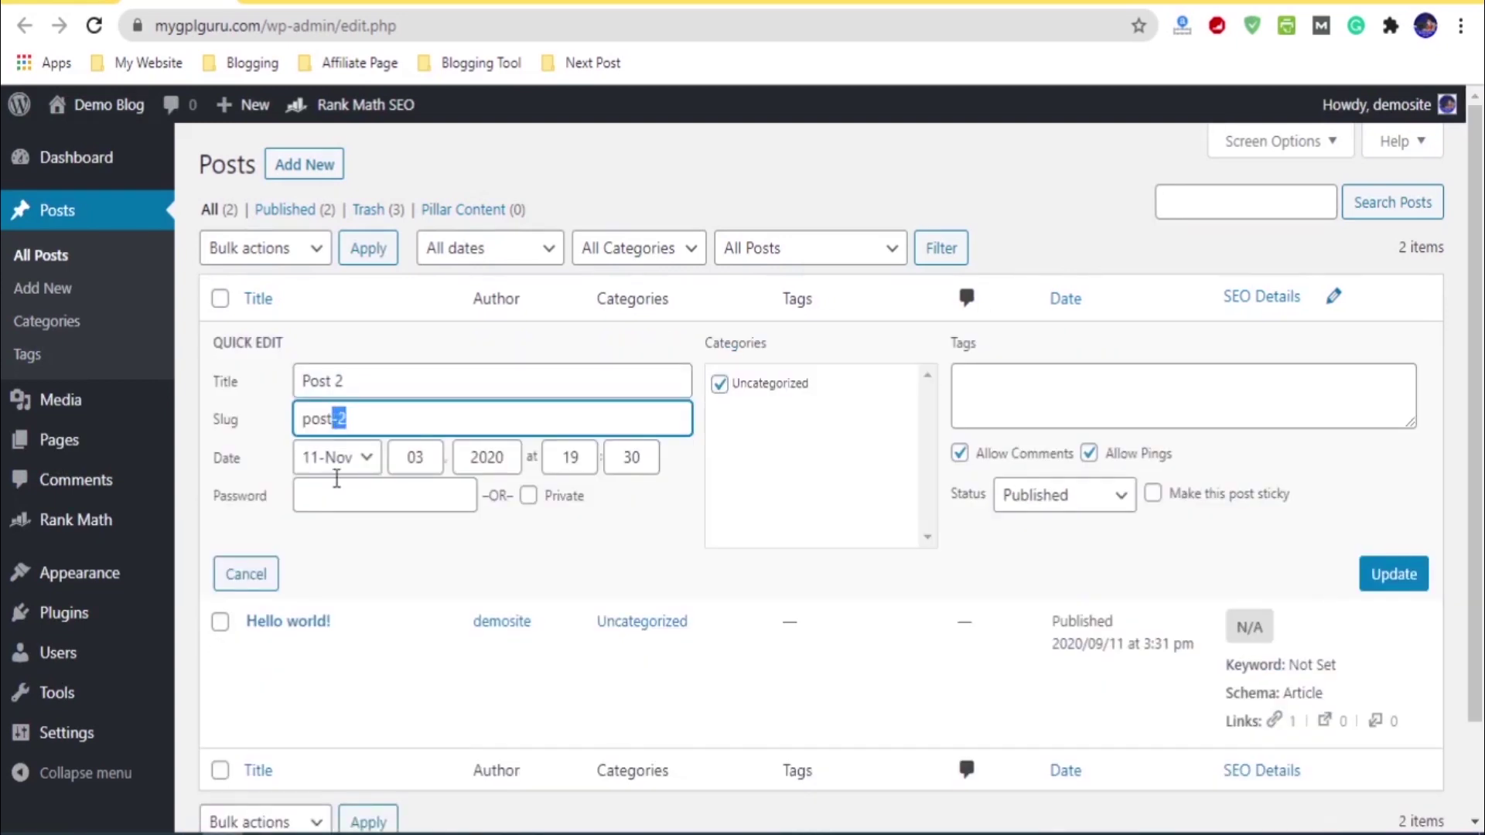
{"action": "left_click", "coordinate": [1393, 574]}
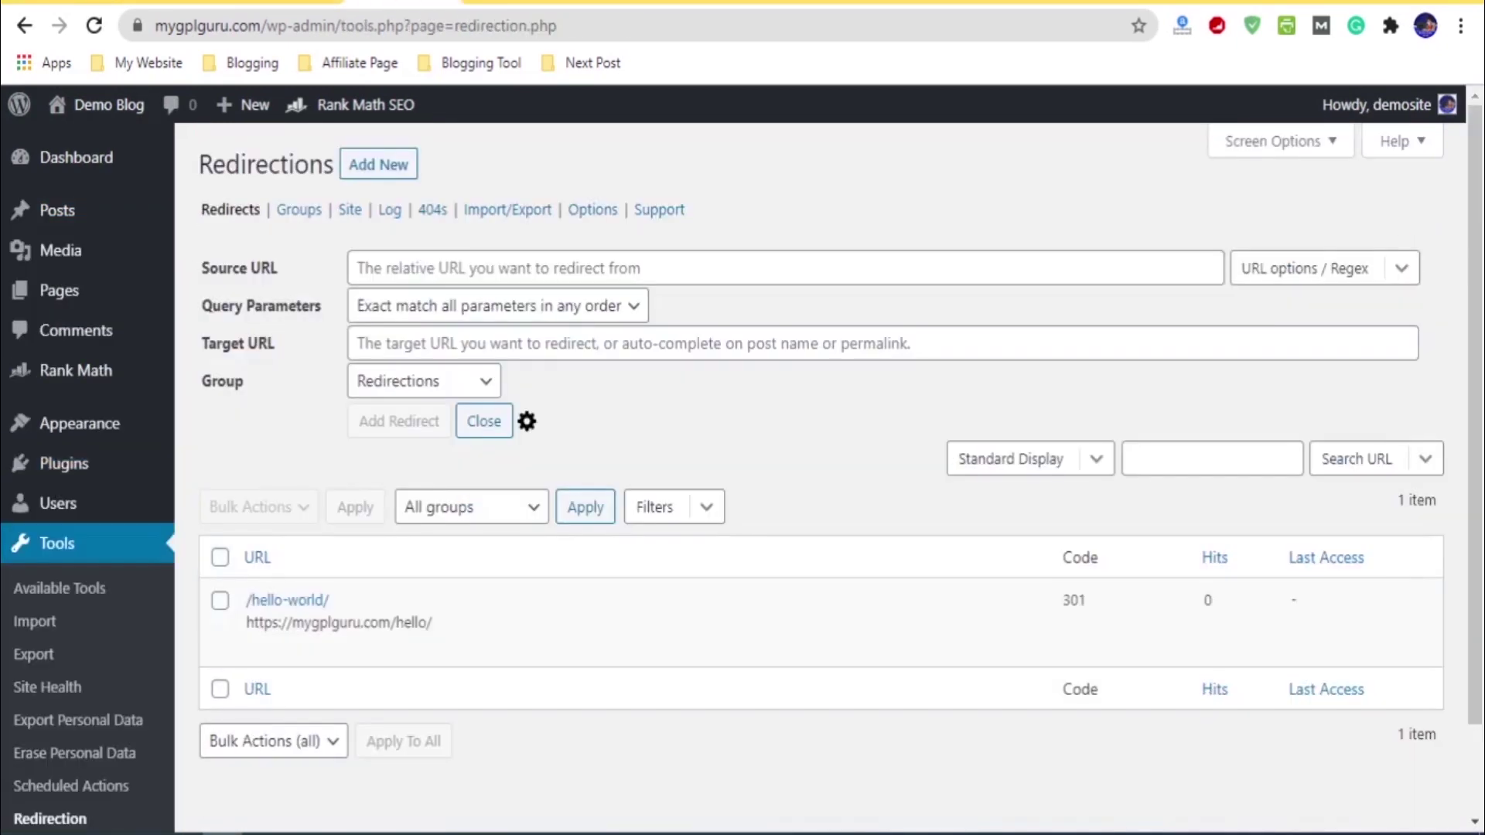
Step: Check the source and target of the /post-2/ entry in the Redirection plugin's list
{"action": "scroll", "coordinate": [550, 502], "scroll_direction": "down", "scroll_amount": 2}
{"action": "left_click", "coordinate": [550, 497]}
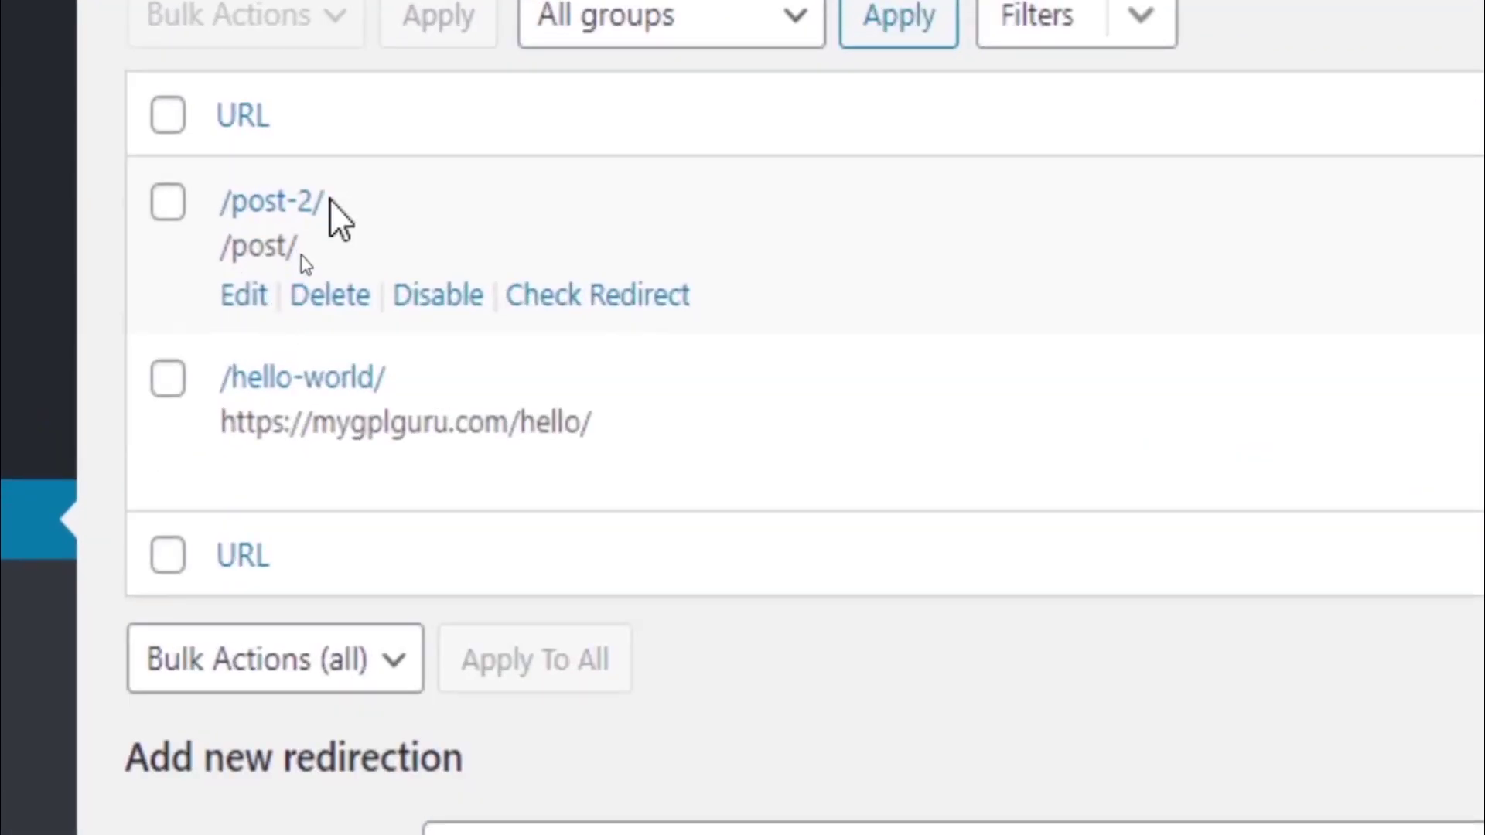
{"action": "left_click_drag", "start_coordinate": [309, 261], "coordinate": [232, 260]}
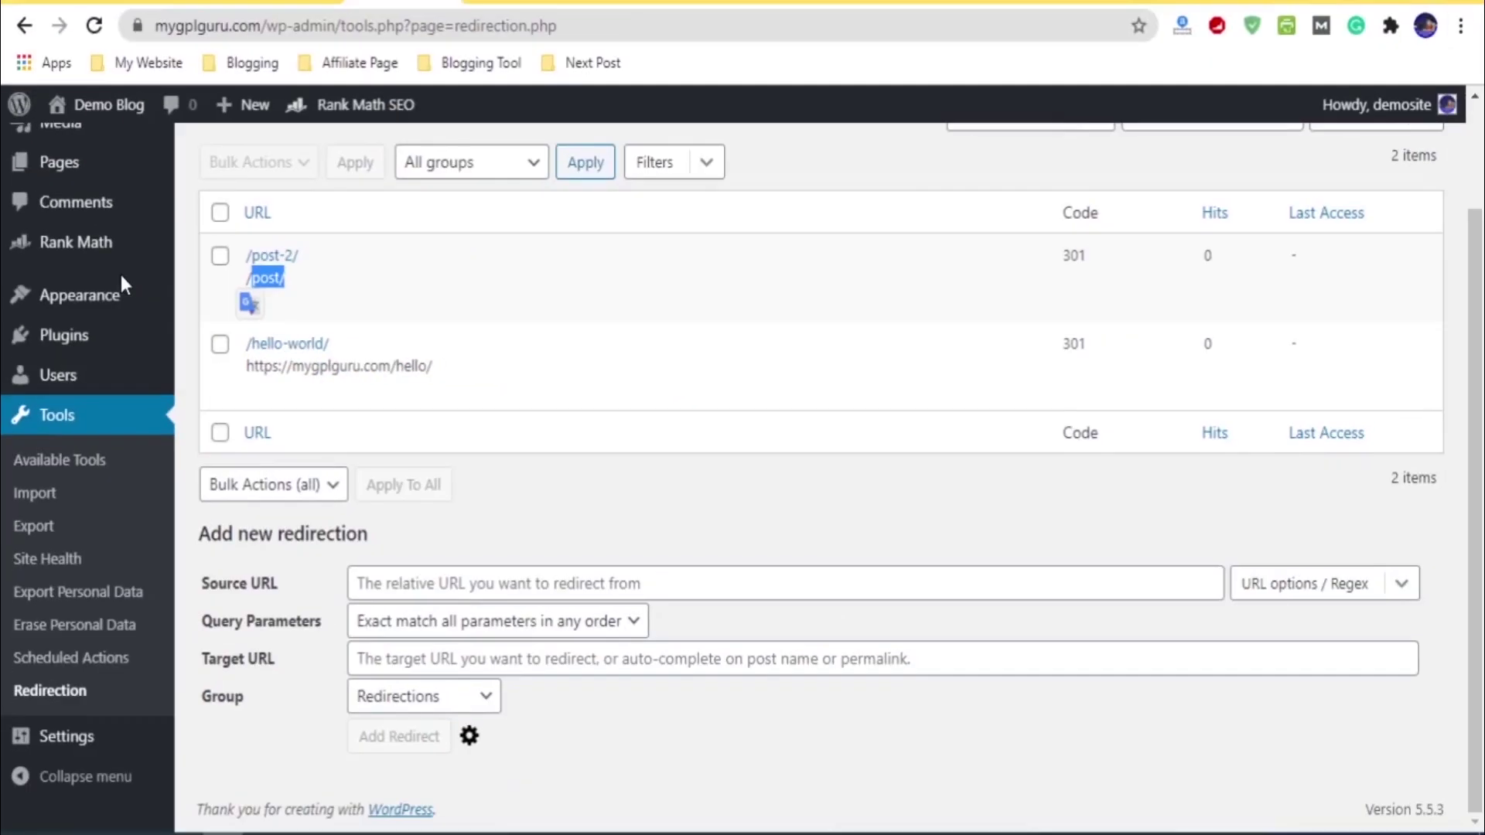
{"action": "left_click", "coordinate": [315, 223]}
{"action": "left_click", "coordinate": [380, 166]}
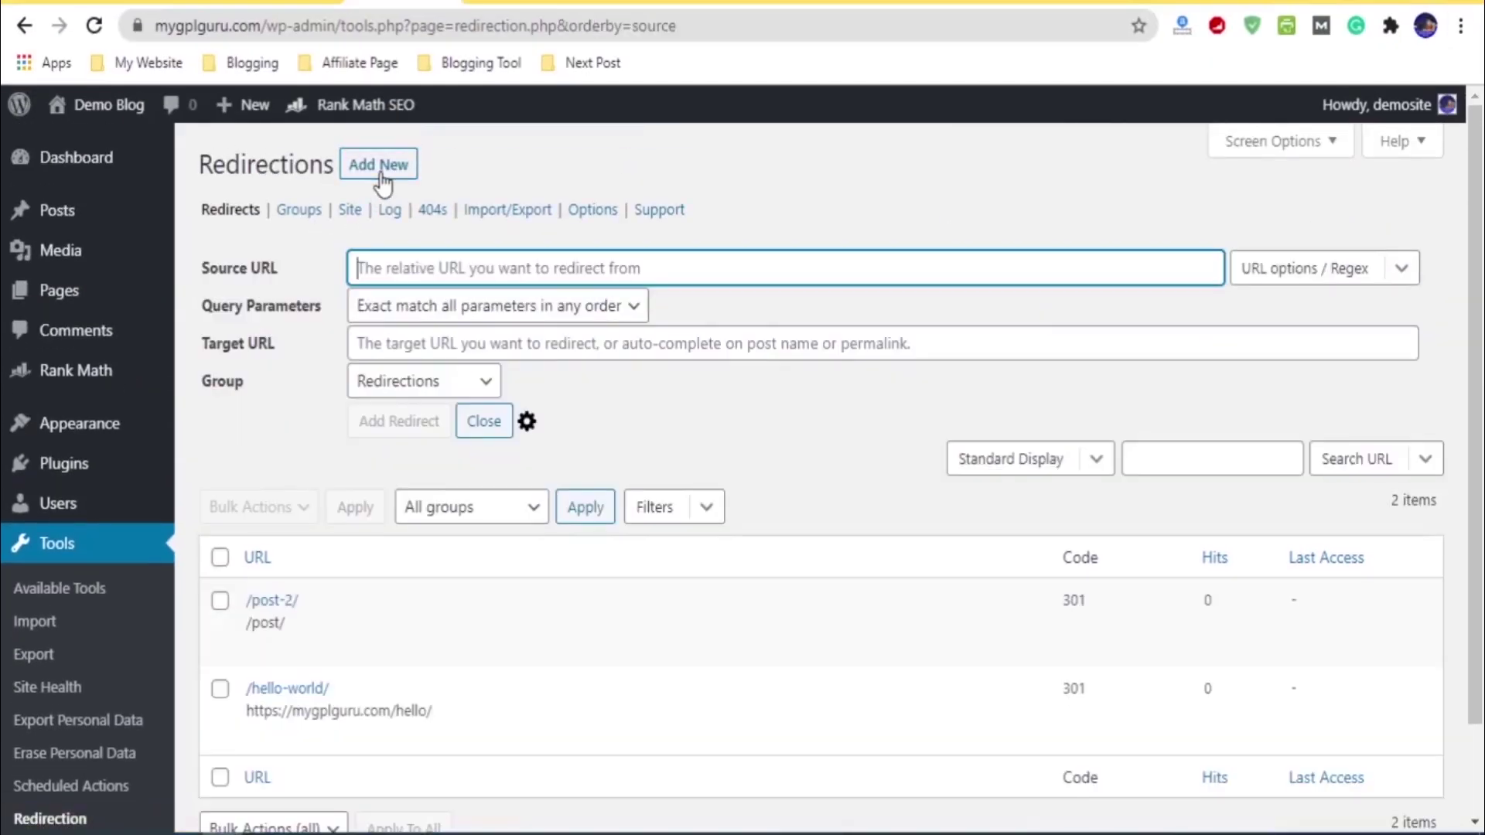
{"action": "right_click", "coordinate": [393, 268]}
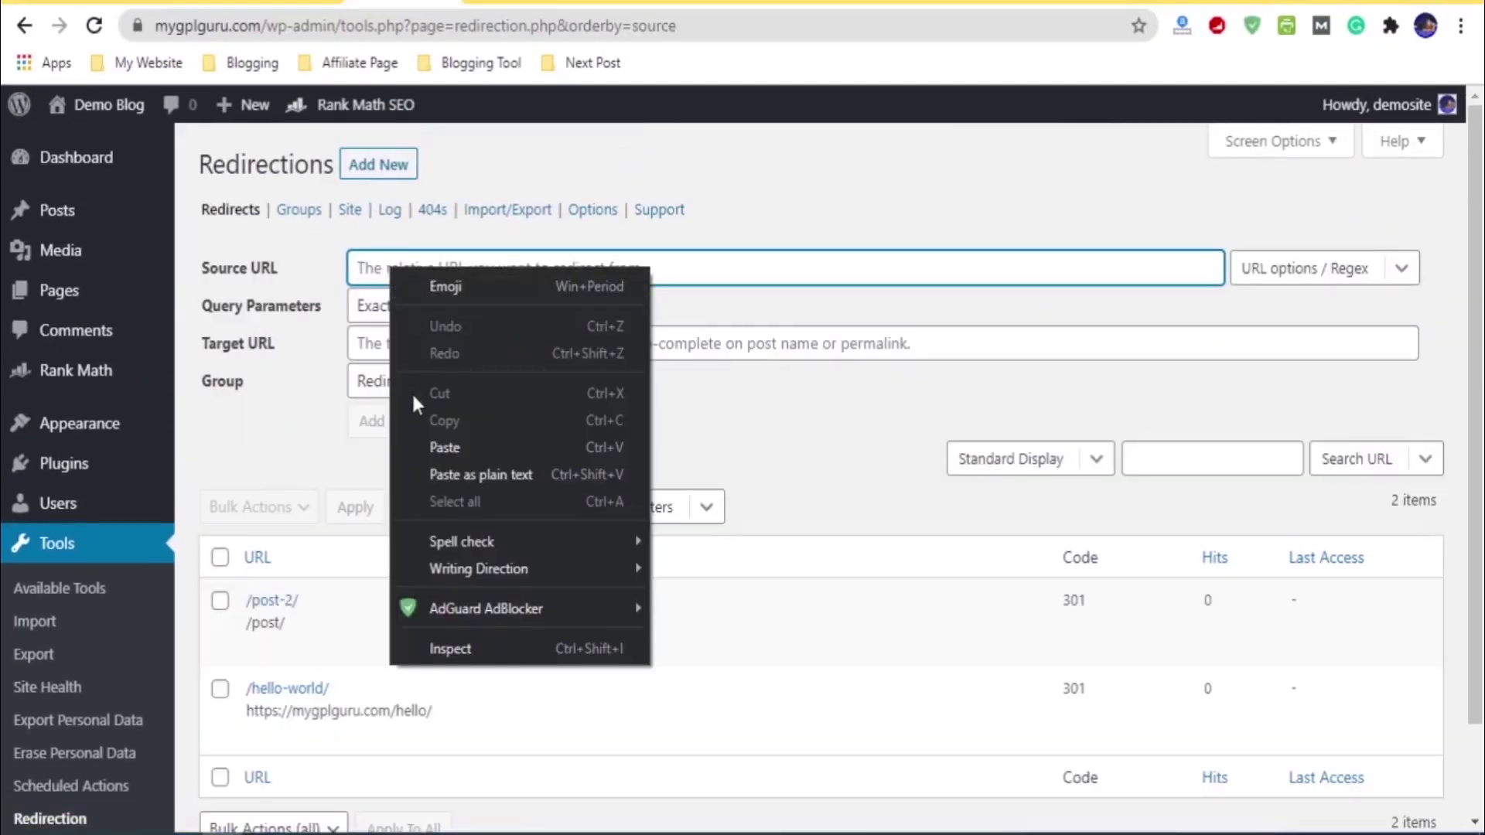
{"action": "left_click", "coordinate": [425, 439]}
{"action": "left_click_drag", "start_coordinate": [611, 275], "coordinate": [350, 287]}
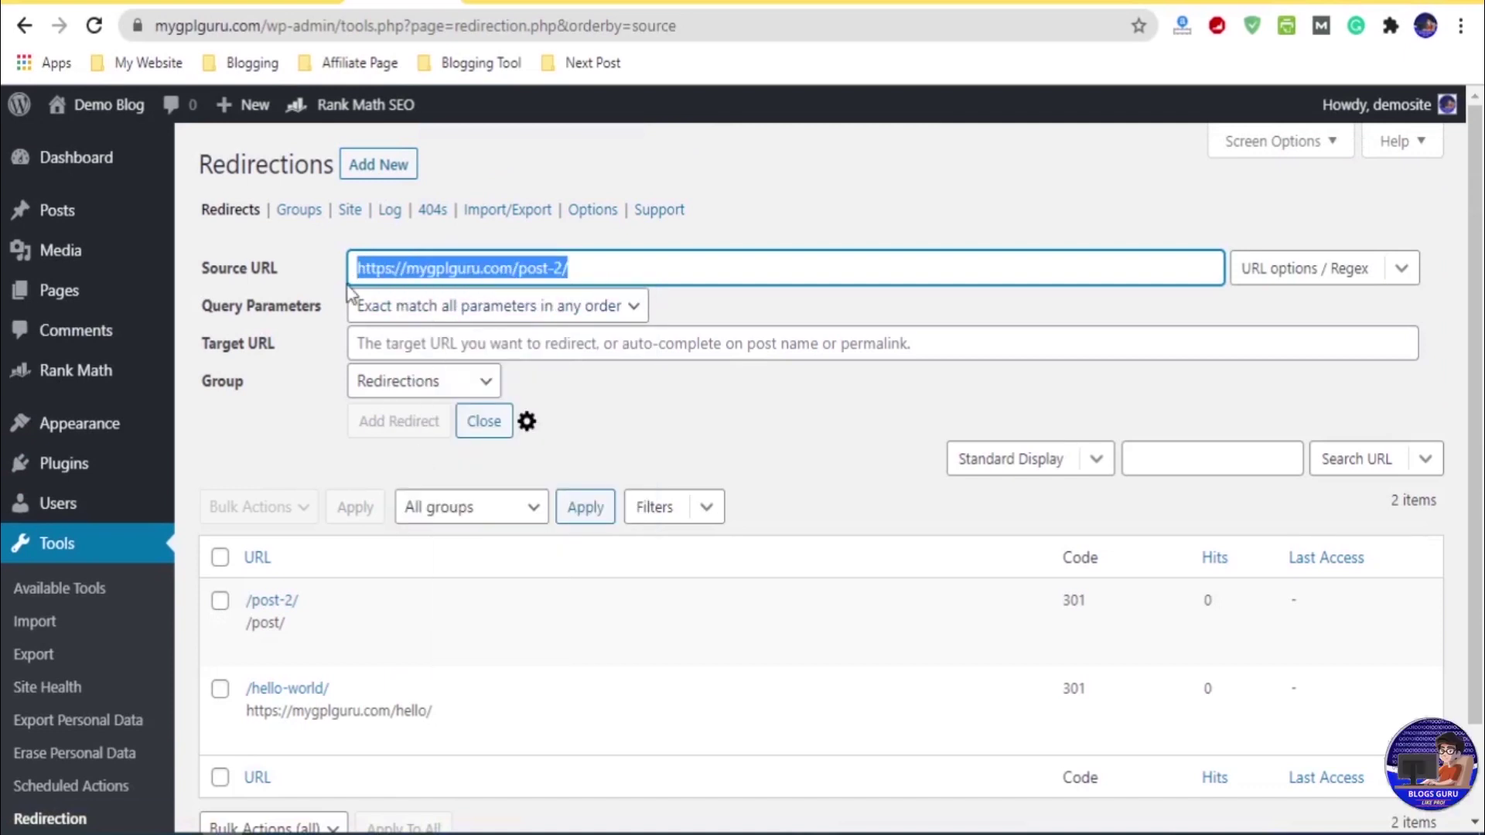
{"action": "left_click", "coordinate": [481, 343]}
{"action": "right_click", "coordinate": [481, 343]}
{"action": "left_click", "coordinate": [510, 519]}
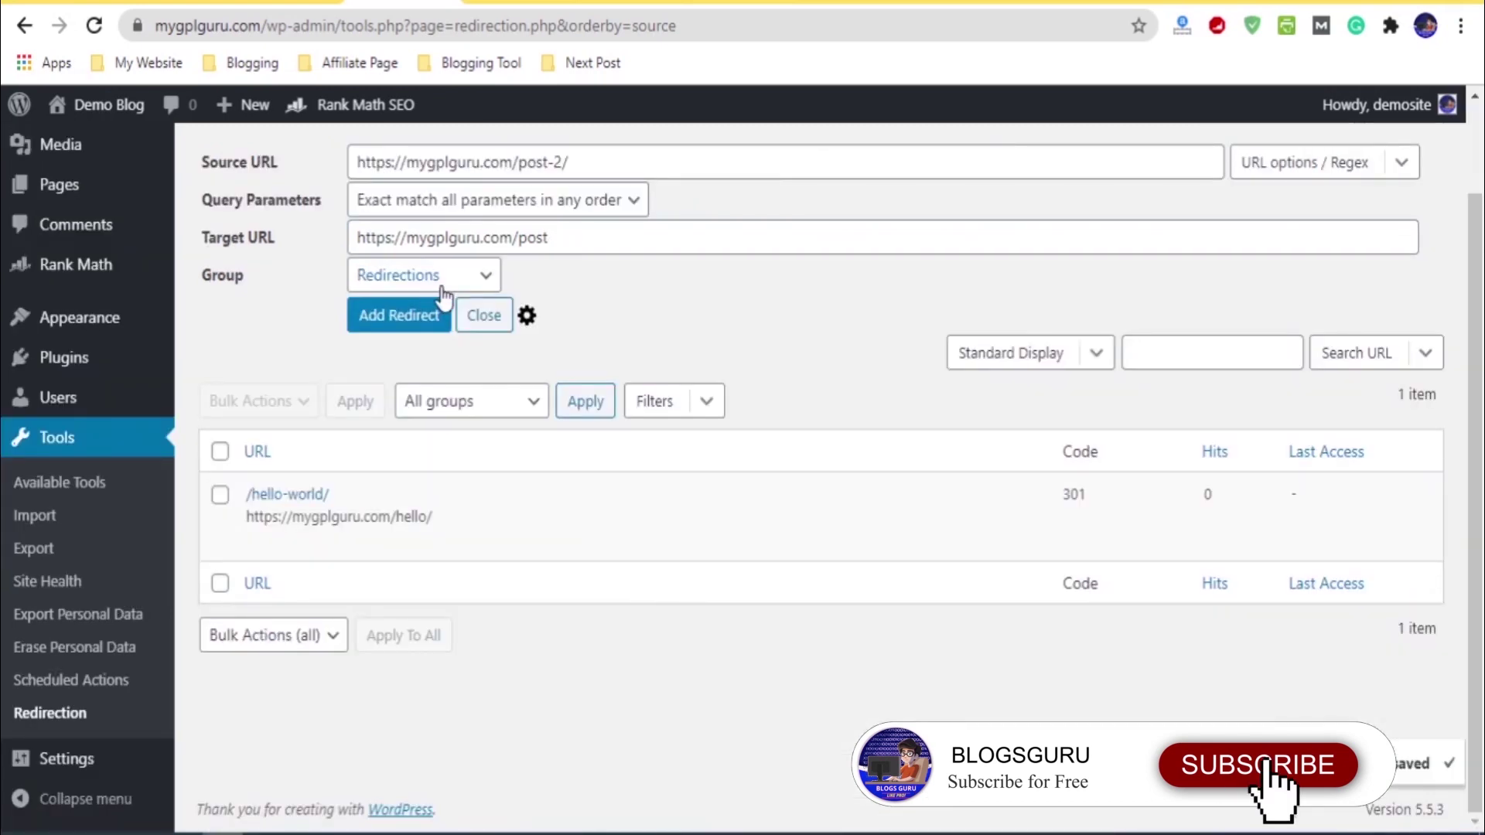
{"action": "left_click", "coordinate": [437, 280]}
{"action": "left_click", "coordinate": [445, 330]}
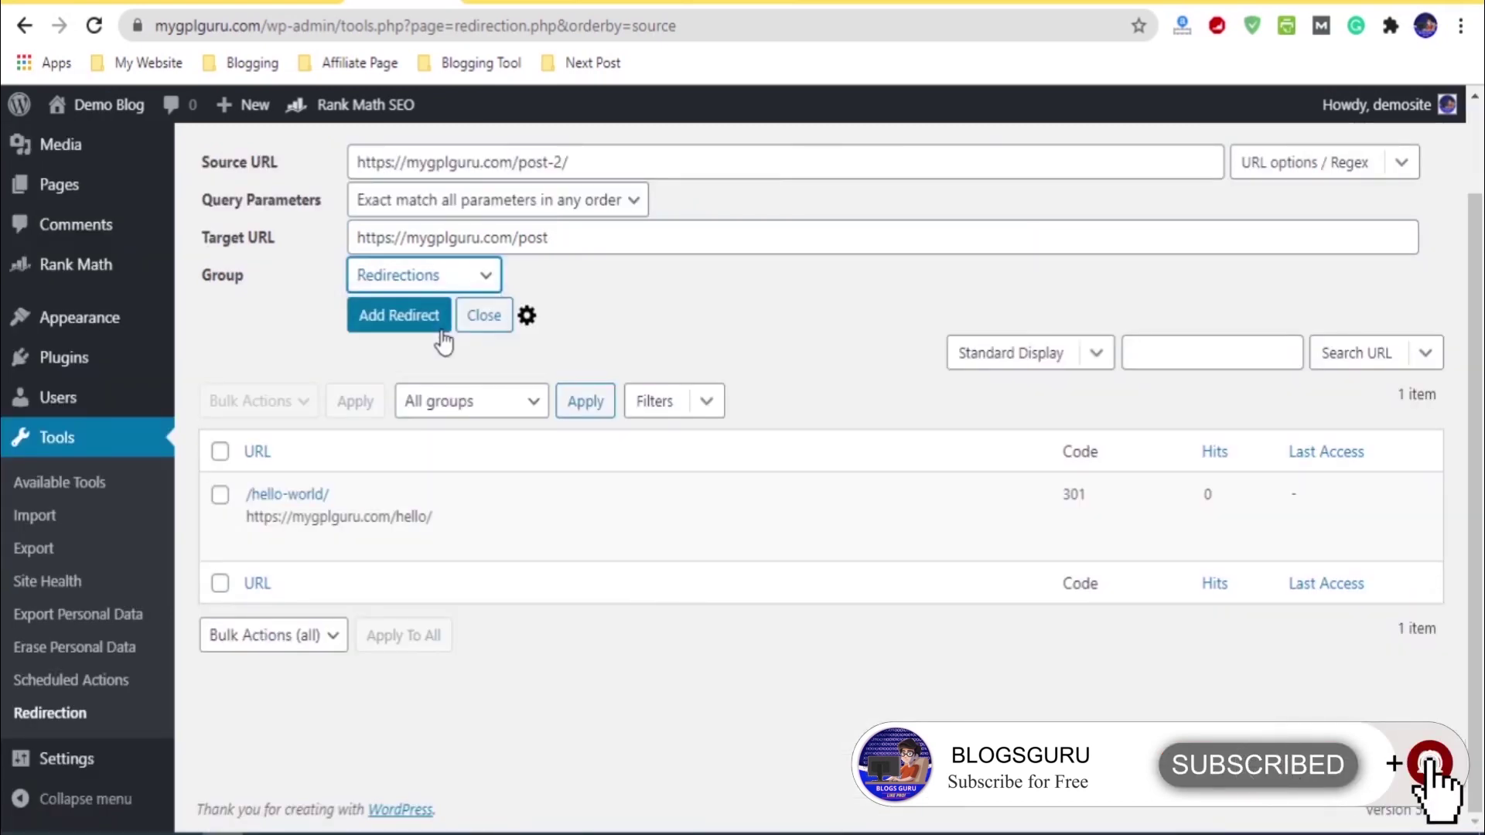
{"action": "left_click", "coordinate": [413, 318]}
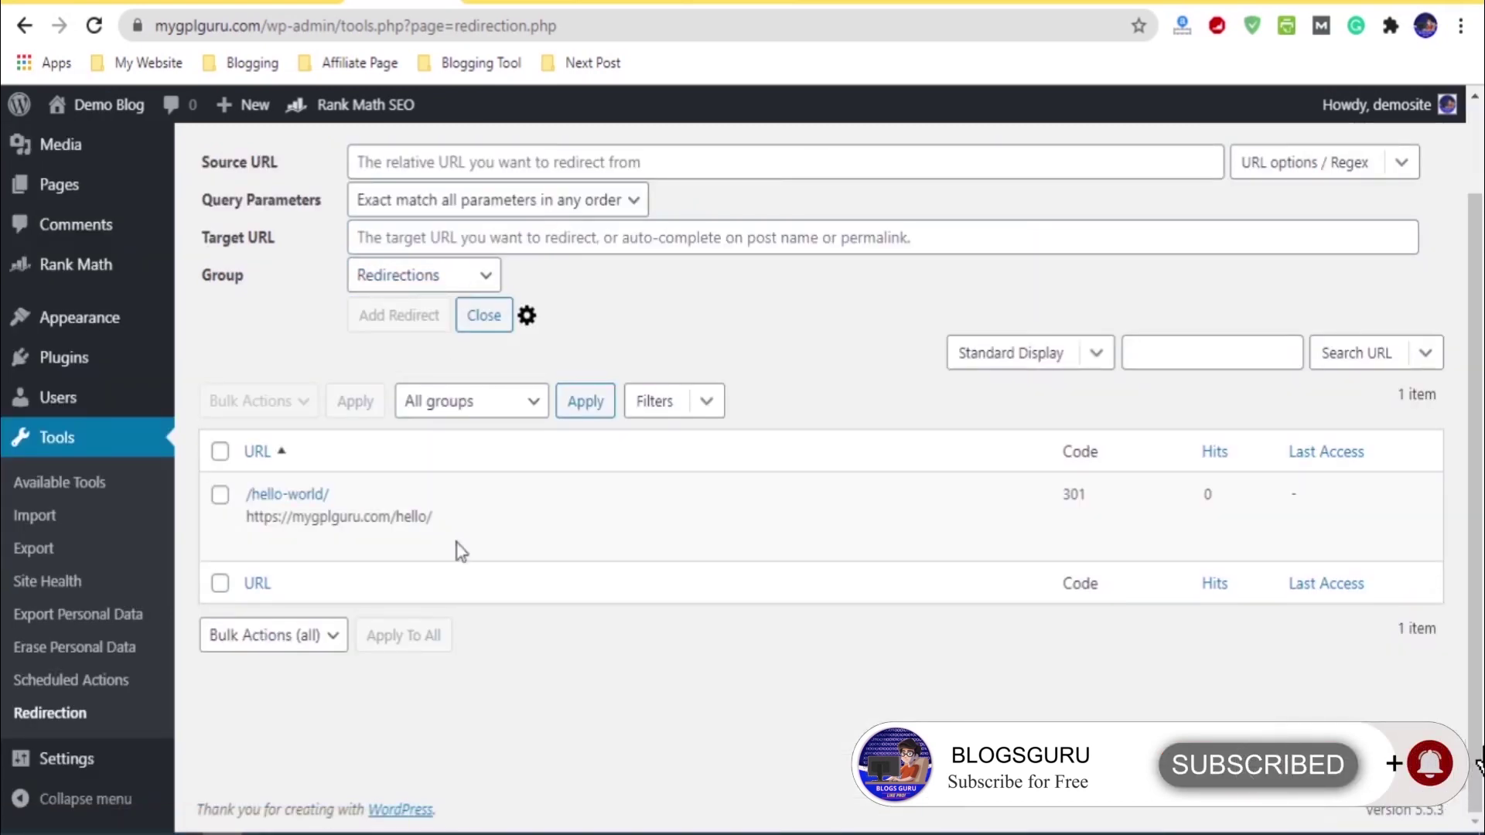
{"action": "mouse_move", "coordinate": [457, 573]}
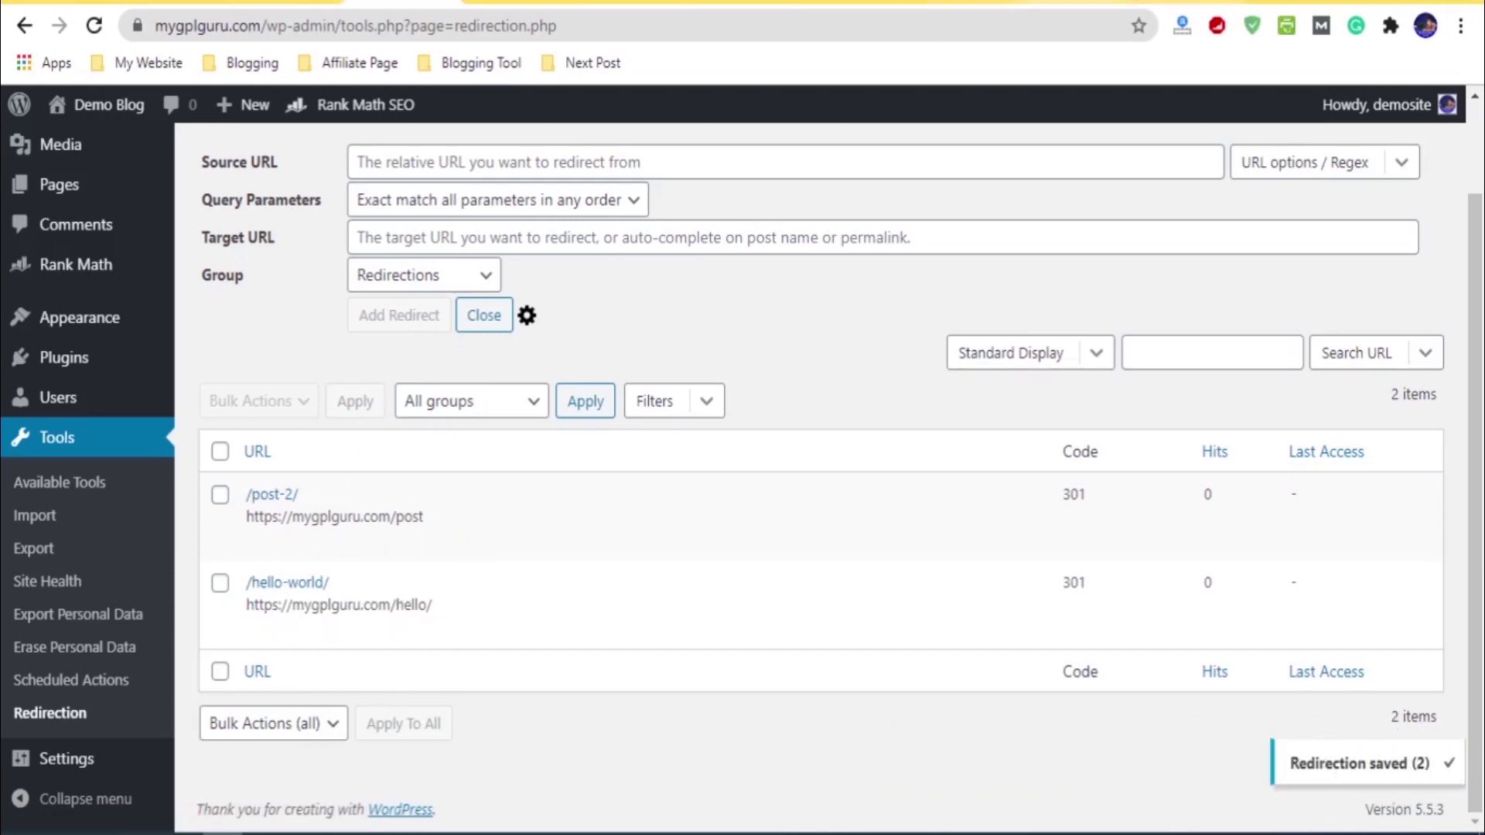
{"action": "key", "text": "ctrl+t"}
{"action": "right_click", "coordinate": [868, 23]}
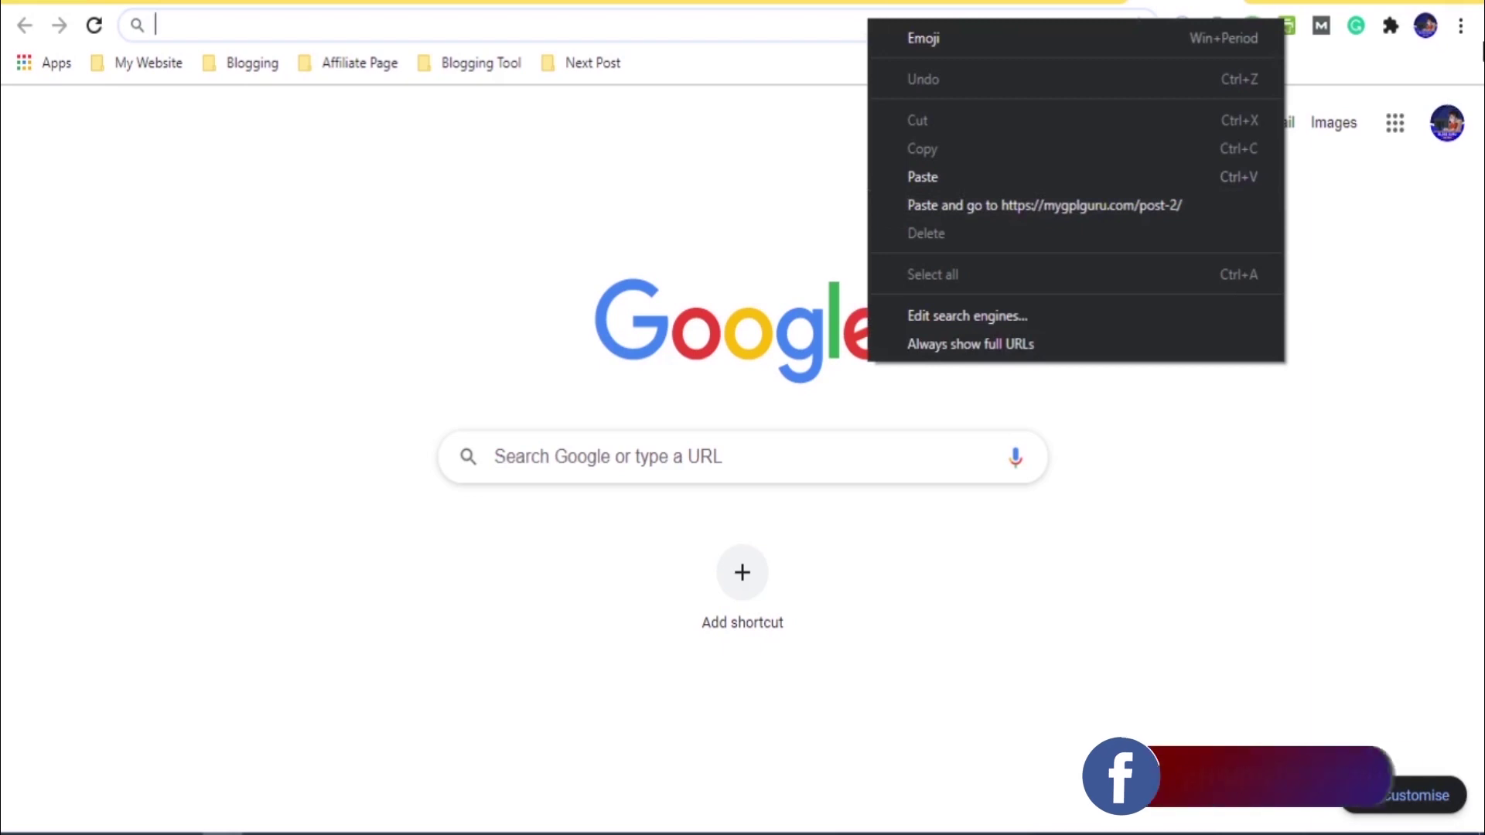
{"action": "left_click", "coordinate": [1460, 26]}
{"action": "left_click", "coordinate": [1412, 107]}
{"action": "right_click", "coordinate": [512, 27]}
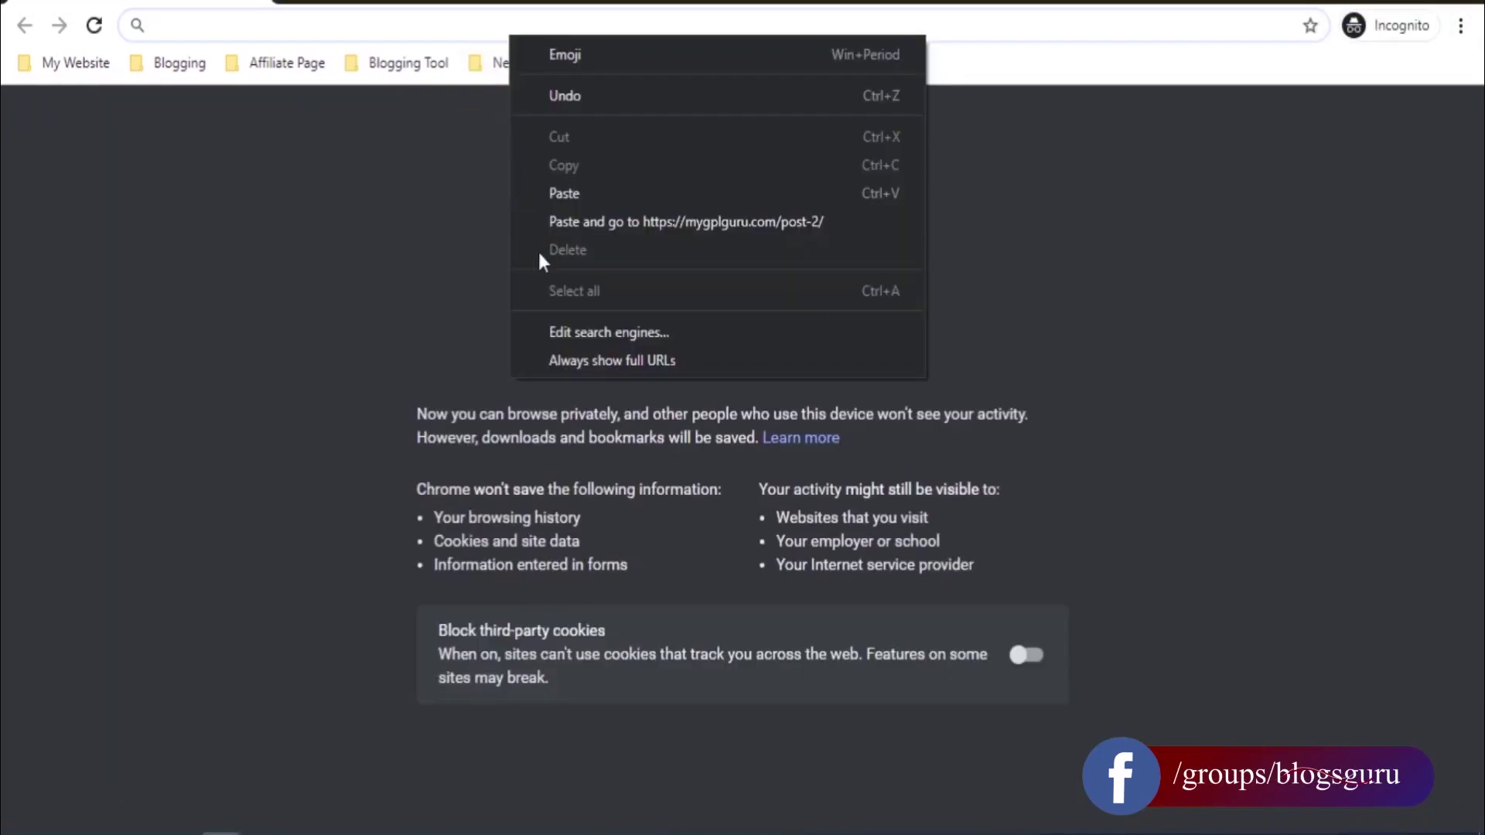
{"action": "left_click", "coordinate": [569, 224]}
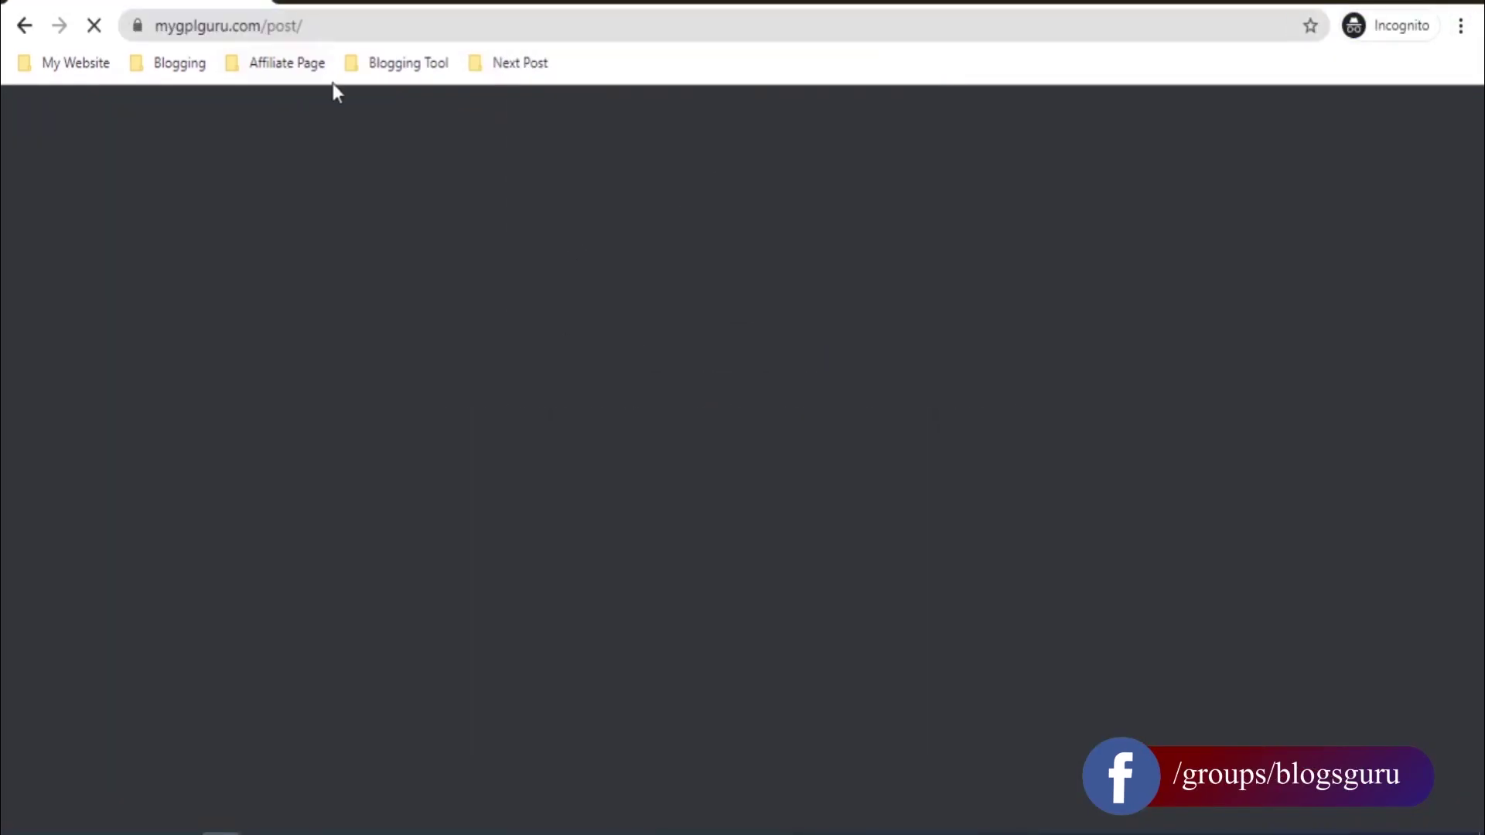